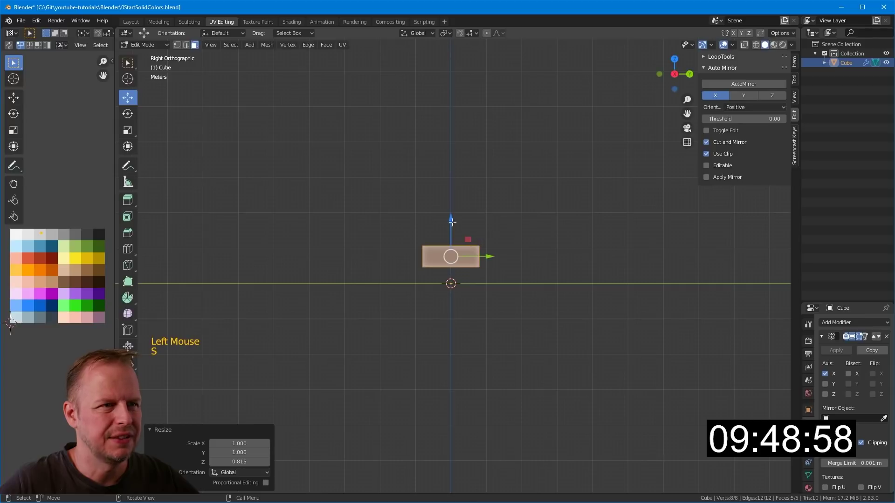
- Select the top face of the mirrored block and widen it along the Y axis so the ends slope outward
{"action": "left_click_drag", "start_coordinate": [450, 221], "coordinate": [449, 221]}
{"action": "middle_click_drag", "start_coordinate": [450, 222], "coordinate": [492, 261]}
{"action": "scroll", "coordinate": [491, 259], "scroll_direction": "up", "scroll_amount": 1}
{"action": "key", "text": "3"}
{"action": "left_click", "coordinate": [470, 251]}
{"action": "key", "text": "s"}
{"action": "key", "text": "y"}
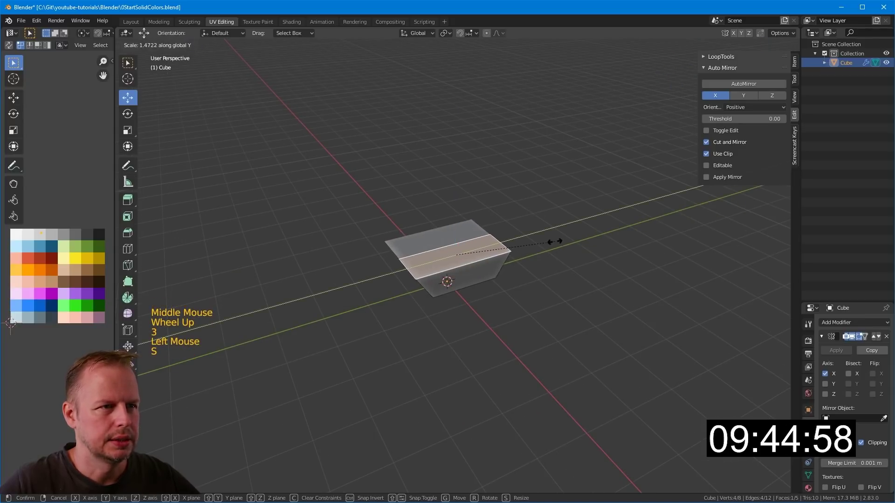
{"action": "left_click", "coordinate": [563, 235]}
- Extrude the top face upward about 0.27 m and scale it along Y to about 0.76
{"action": "key", "text": "e"}
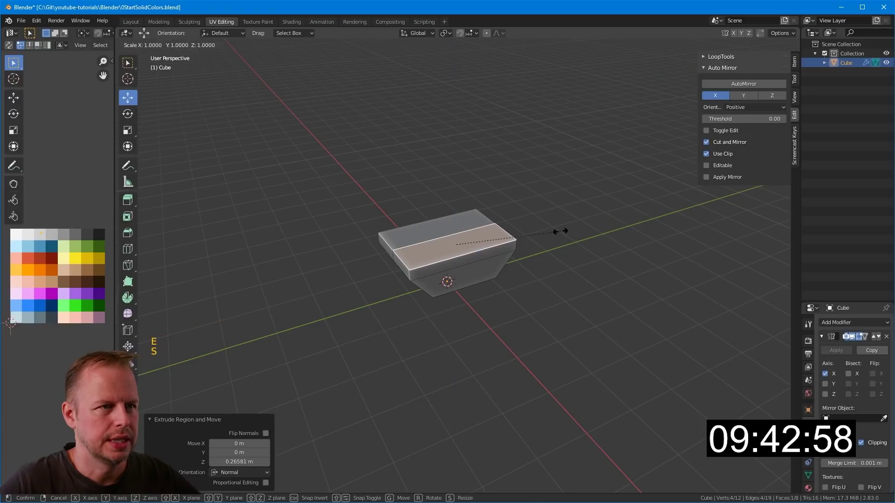
{"action": "key", "text": "s"}
{"action": "left_click", "coordinate": [535, 242]}
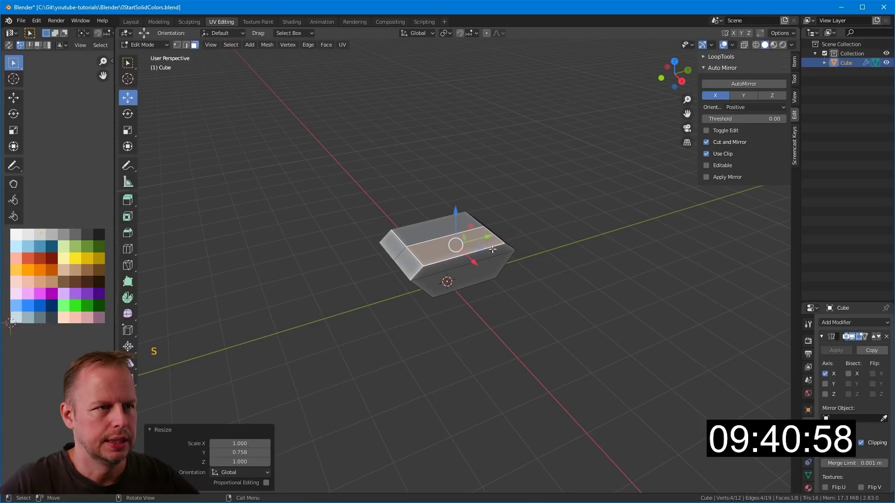
- Select the entire hull, stretch it along Y to about 1.5 times its length, and lower it about 0.16 m
{"action": "key", "text": "l"}
{"action": "key", "text": "KP_3"}
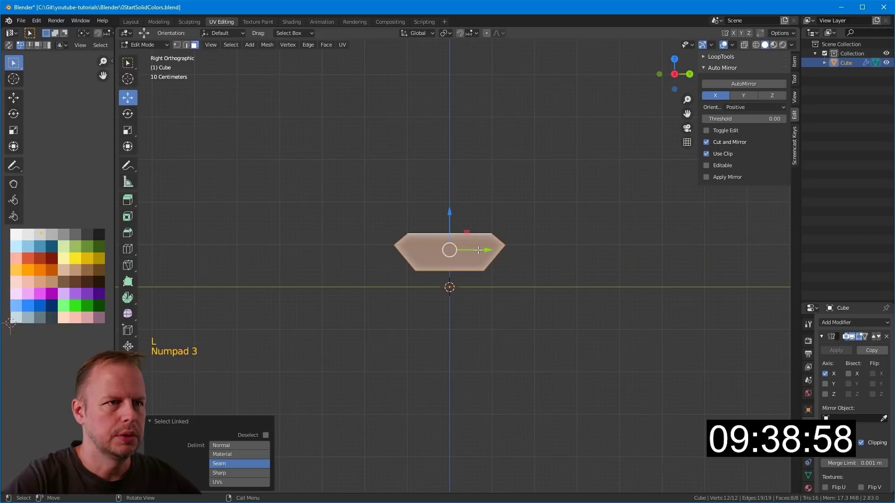
{"action": "key", "text": "s"}
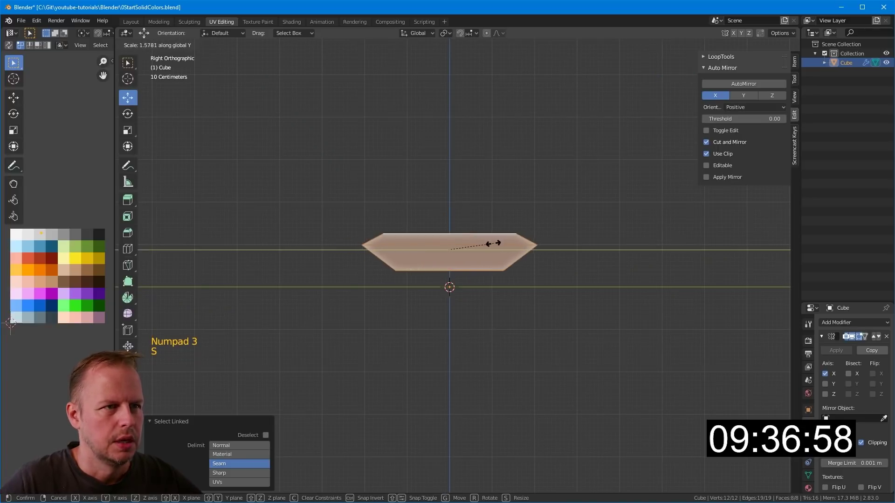
{"action": "left_click", "coordinate": [481, 241]}
{"action": "mouse_move", "coordinate": [447, 213]}
{"action": "left_mouse_down"}
{"action": "mouse_move", "coordinate": [447, 224]}
{"action": "mouse_move", "coordinate": [438, 214]}
{"action": "left_mouse_up"}
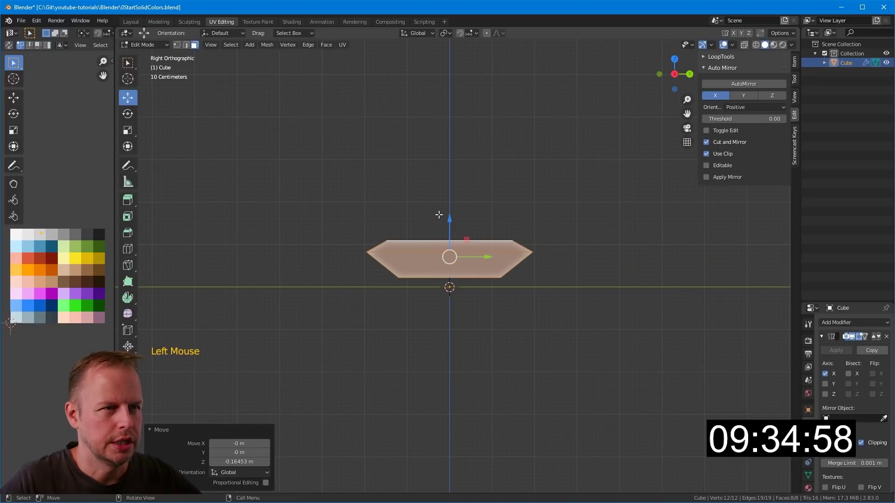
- Select the upper and lower side faces, shift them outward about 0.05 m along X, and extrude a thin strip from them
{"action": "middle_click_drag", "start_coordinate": [437, 213], "coordinate": [480, 254]}
{"action": "scroll", "coordinate": [469, 248], "scroll_direction": "up", "scroll_amount": 3}
{"action": "left_click", "coordinate": [490, 240]}
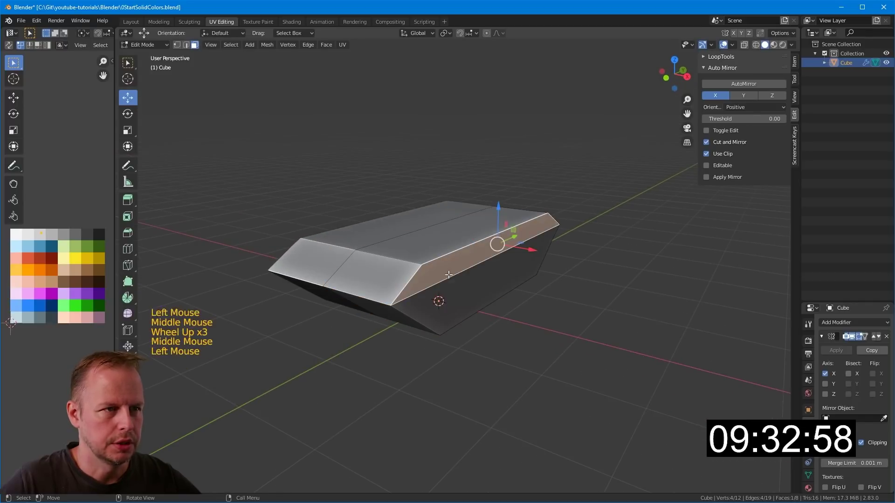
{"action": "left_click", "coordinate": [522, 270], "text": "shift"}
{"action": "left_click_drag", "start_coordinate": [522, 271], "coordinate": [523, 276]}
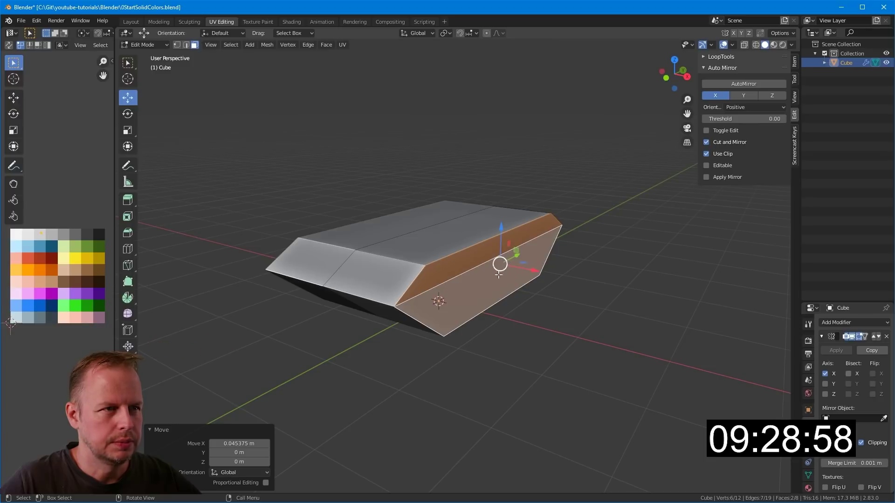
{"action": "key", "text": "e"}
{"action": "left_click", "coordinate": [504, 276]}
- Select the thin strip's front, top and rear faces and extrude them along their normals about 0.05 m as a raised rim
{"action": "key", "text": "3"}
{"action": "left_click", "coordinate": [417, 284]}
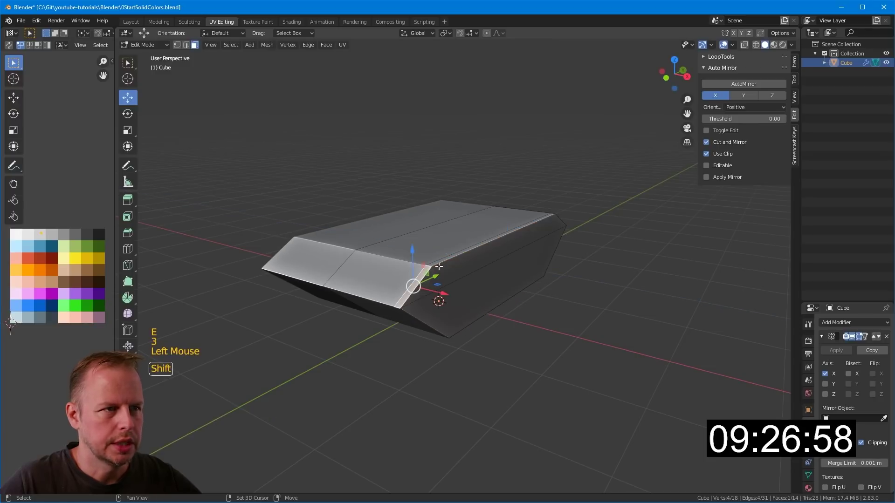
{"action": "left_click", "coordinate": [557, 223], "text": "shift"}
{"action": "middle_click_drag", "start_coordinate": [623, 244], "coordinate": [508, 308]}
{"action": "middle_click_drag", "start_coordinate": [463, 330], "coordinate": [561, 286]}
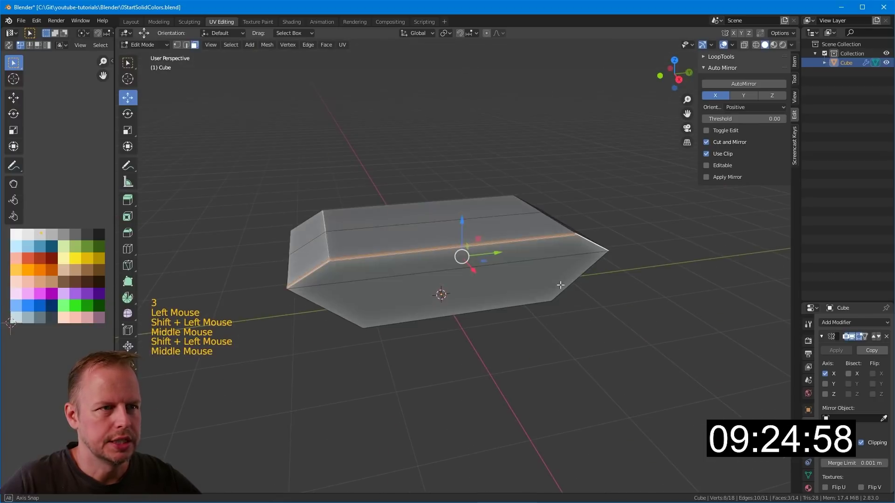
{"action": "key", "text": "alt+e"}
{"action": "left_click", "coordinate": [564, 287]}
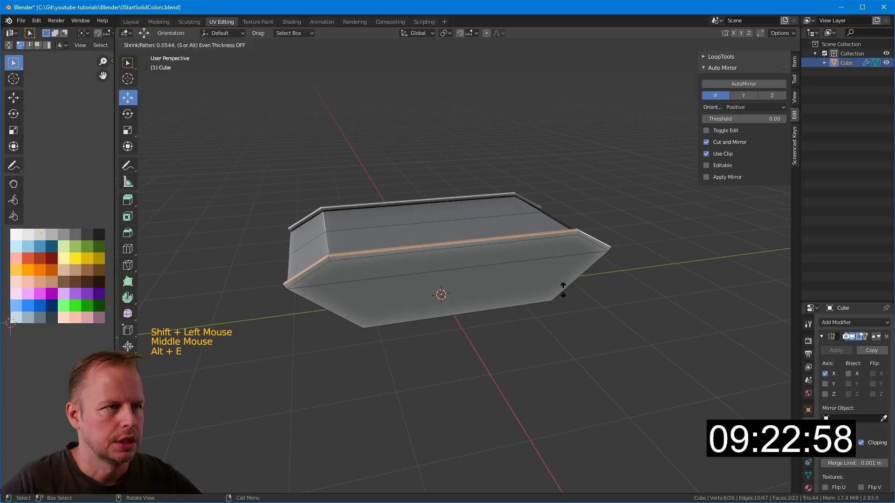
{"action": "left_click", "coordinate": [561, 289]}
- Select the outward-facing side faces of the raised rim and extrude them about 0.4 m to form an overhanging fender
{"action": "middle_click_drag", "start_coordinate": [396, 251], "coordinate": [423, 265]}
{"action": "left_click", "coordinate": [335, 280]}
{"action": "left_click", "coordinate": [373, 261], "text": "shift"}
{"action": "middle_click_drag", "start_coordinate": [587, 261], "coordinate": [563, 264]}
{"action": "left_click", "coordinate": [586, 255], "text": "shift"}
{"action": "left_click", "coordinate": [569, 258], "text": "shift"}
{"action": "left_click", "coordinate": [591, 252], "text": "shift"}
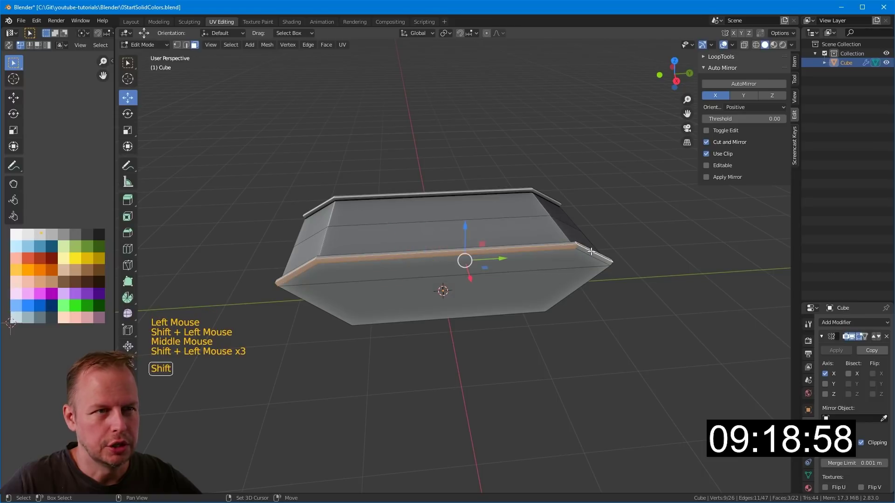
{"action": "left_click", "coordinate": [590, 256], "text": "shift"}
{"action": "middle_click_drag", "start_coordinate": [590, 256], "coordinate": [532, 241]}
{"action": "key", "text": "e"}
{"action": "left_click", "coordinate": [554, 255]}
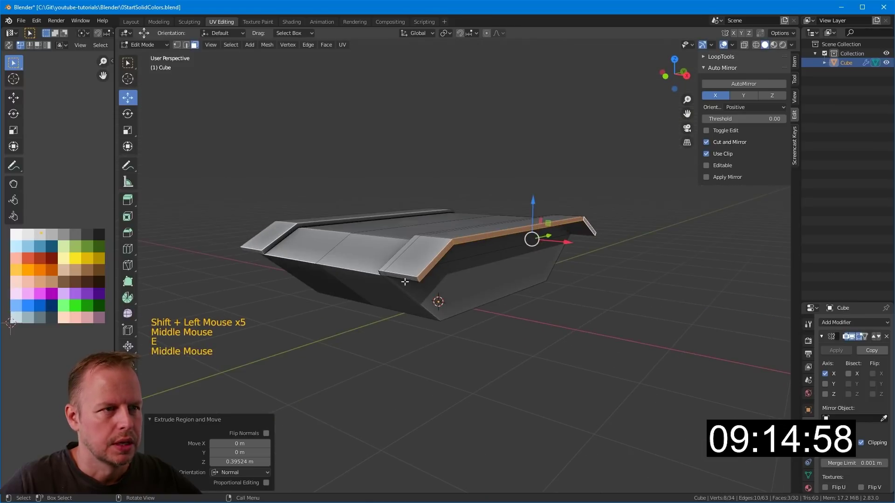
- Select the end faces at both ends of the fender and extrude them along their normals about 0.18 m
{"action": "left_click", "coordinate": [404, 279]}
{"action": "middle_click_drag", "start_coordinate": [755, 268], "coordinate": [548, 288]}
{"action": "scroll", "coordinate": [425, 248], "scroll_direction": "up", "scroll_amount": 2}
{"action": "left_click", "coordinate": [447, 279], "text": "shift"}
{"action": "key", "text": "alt+e"}
{"action": "left_click", "coordinate": [548, 288]}
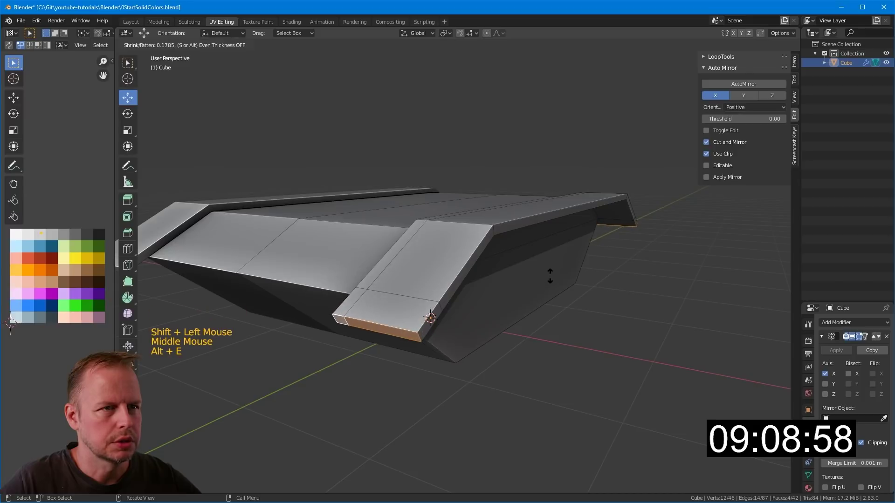
{"action": "left_click", "coordinate": [550, 276]}
- Duplicate the two hull side faces beneath the fender in place and scale the copy to about 1.08
{"action": "left_click", "coordinate": [527, 243]}
{"action": "left_click", "coordinate": [547, 286], "text": "shift"}
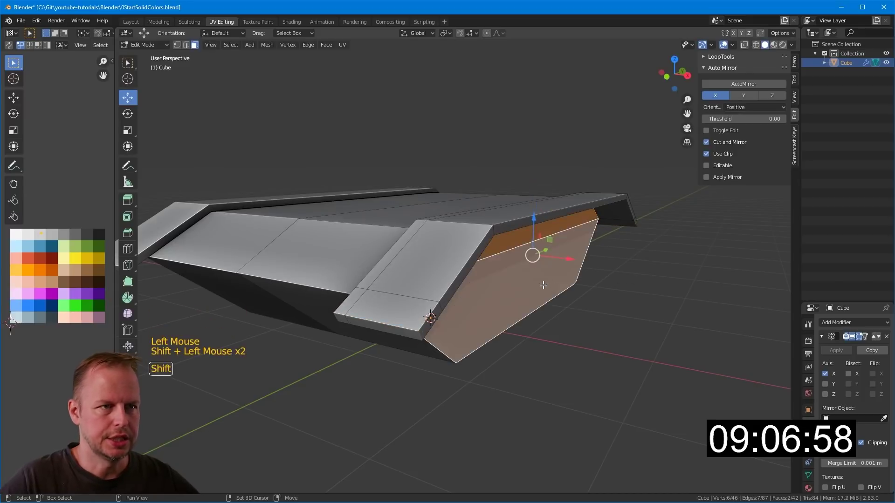
{"action": "middle_click_drag", "start_coordinate": [546, 285], "coordinate": [536, 298]}
{"action": "key", "text": "KP_1"}
{"action": "key", "text": "KP_4"}
{"action": "key", "text": "KP_3"}
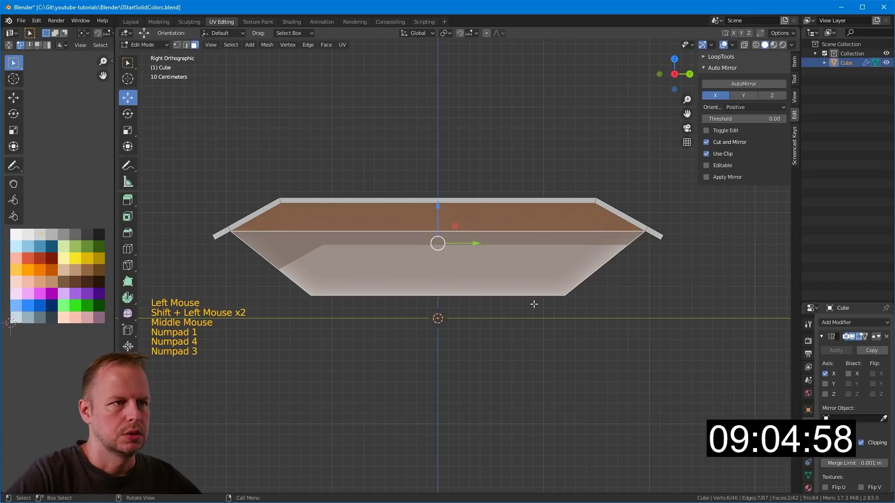
{"action": "key", "text": "shift+d"}
{"action": "right_click", "coordinate": [583, 294]}
{"action": "scroll", "coordinate": [578, 280], "scroll_direction": "down", "scroll_amount": 3}
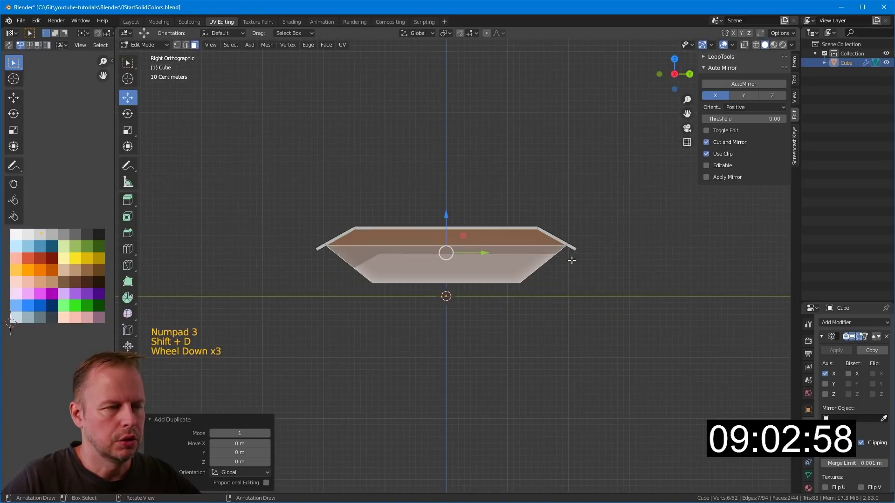
{"action": "scroll", "coordinate": [606, 247], "scroll_direction": "up", "scroll_amount": 1}
{"action": "key", "text": "s"}
{"action": "left_click", "coordinate": [654, 223]}
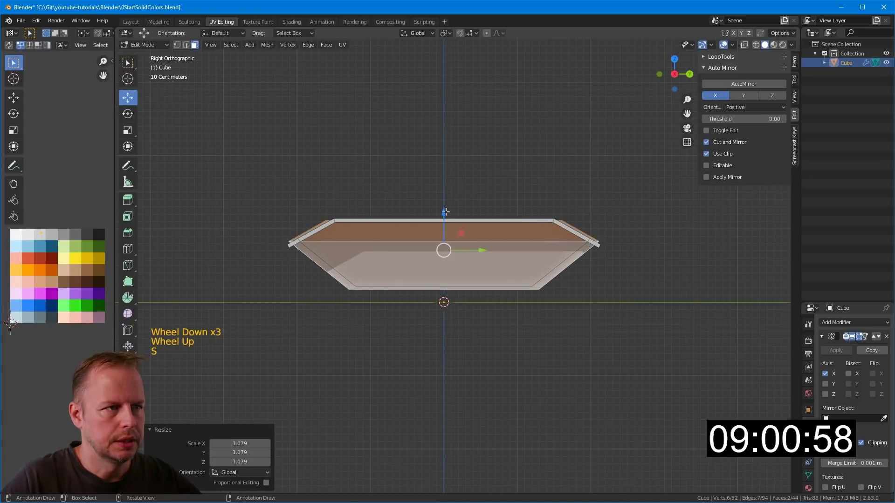
- Lower the duplicated side faces about 0.16 m and scale them along Y to about 0.92
{"action": "left_click_drag", "start_coordinate": [446, 212], "coordinate": [583, 232]}
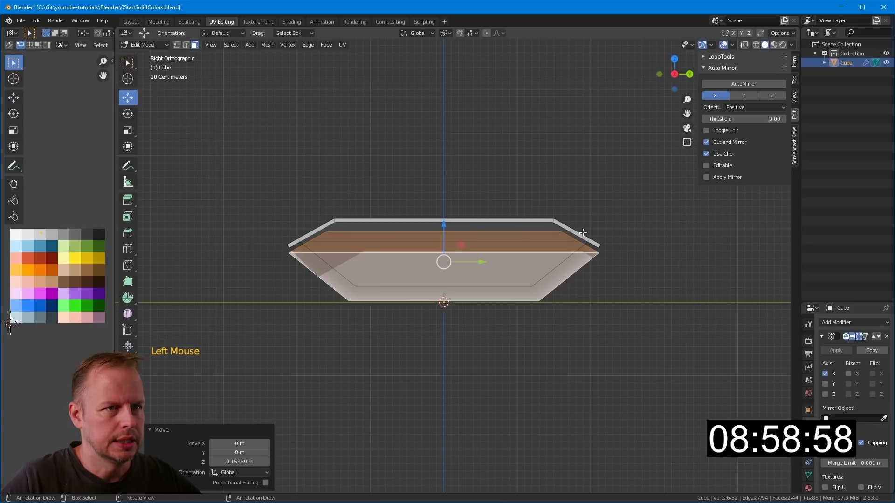
{"action": "key", "text": "s"}
{"action": "key", "text": "y"}
{"action": "left_click", "coordinate": [572, 234]}
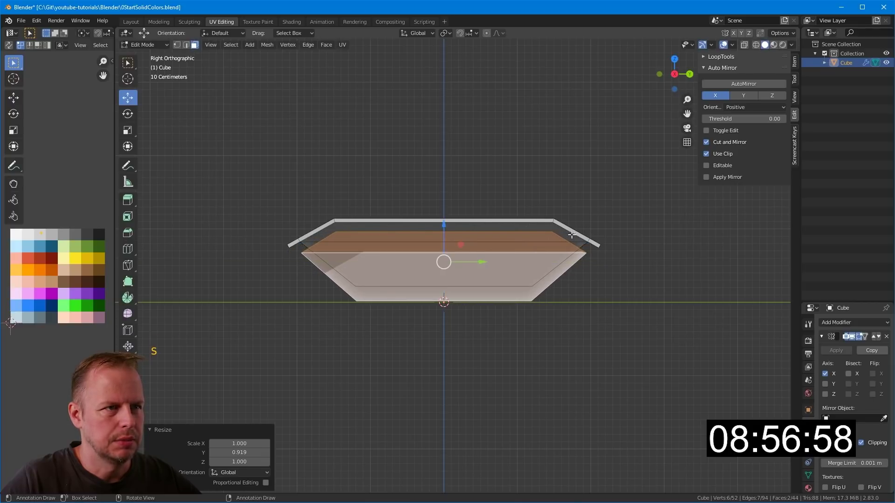
- Extrude the duplicated side faces outward about 0.48 m to form the track block
{"action": "middle_click_drag", "start_coordinate": [444, 260], "coordinate": [510, 261]}
{"action": "key", "text": "e"}
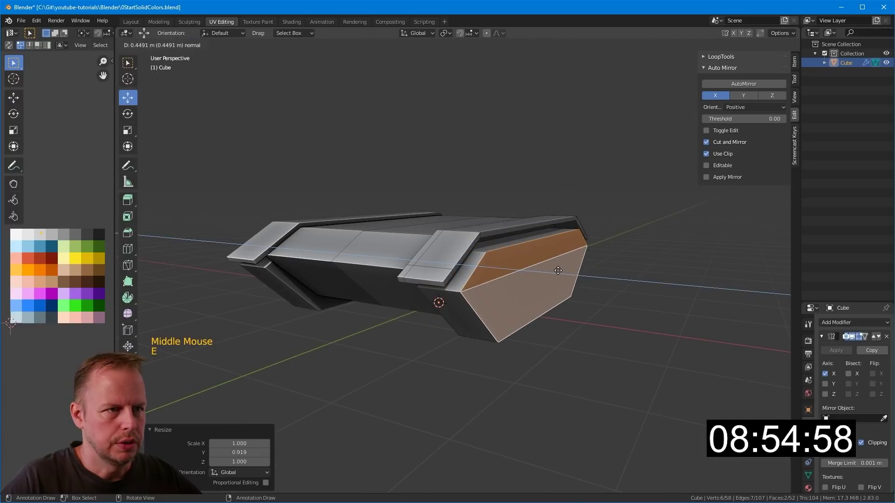
{"action": "left_click", "coordinate": [562, 269]}
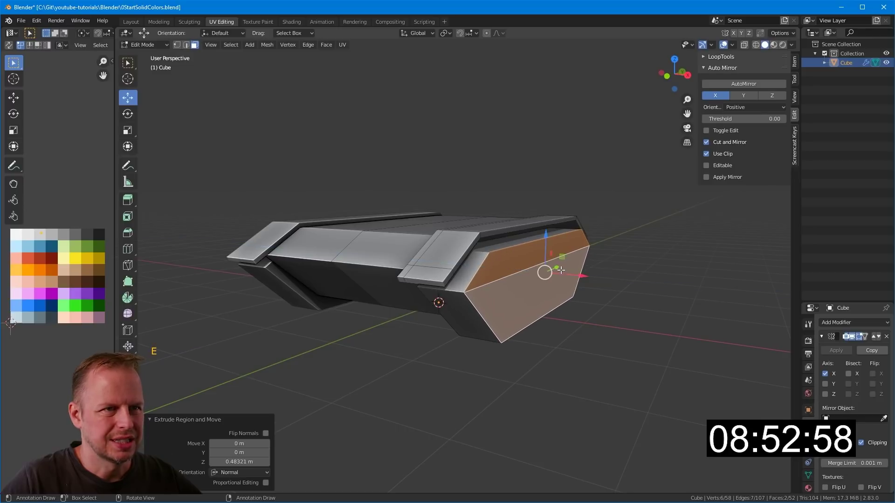
- Select the chain of inner rim edges running along the fender and shift it slightly sideways
{"action": "middle_click_drag", "start_coordinate": [562, 270], "coordinate": [512, 222]}
{"action": "middle_click_drag", "start_coordinate": [572, 223], "coordinate": [488, 232]}
{"action": "scroll", "coordinate": [513, 230], "scroll_direction": "up", "scroll_amount": 2}
{"action": "scroll", "coordinate": [494, 232], "scroll_direction": "down", "scroll_amount": 2}
{"action": "scroll", "coordinate": [488, 232], "scroll_direction": "up", "scroll_amount": 1}
{"action": "key", "text": "2"}
{"action": "left_click", "coordinate": [573, 288]}
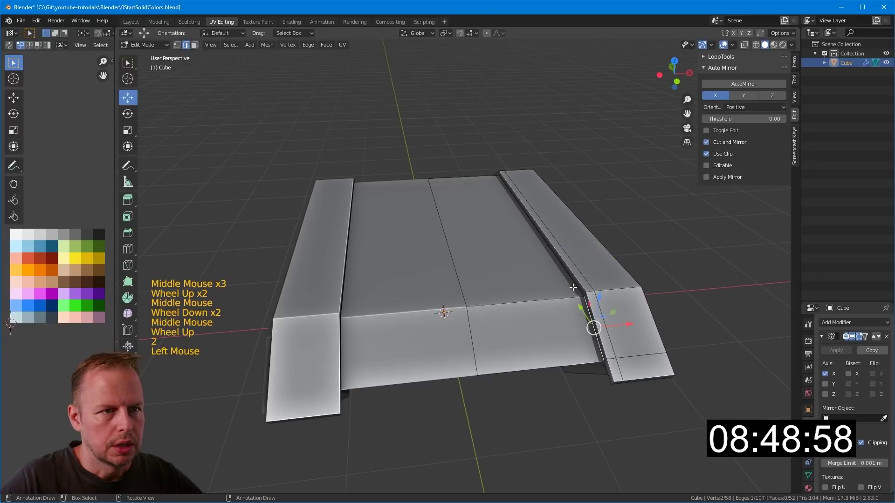
{"action": "left_click", "coordinate": [570, 275], "text": "shift"}
{"action": "middle_click_drag", "start_coordinate": [570, 275], "coordinate": [627, 250]}
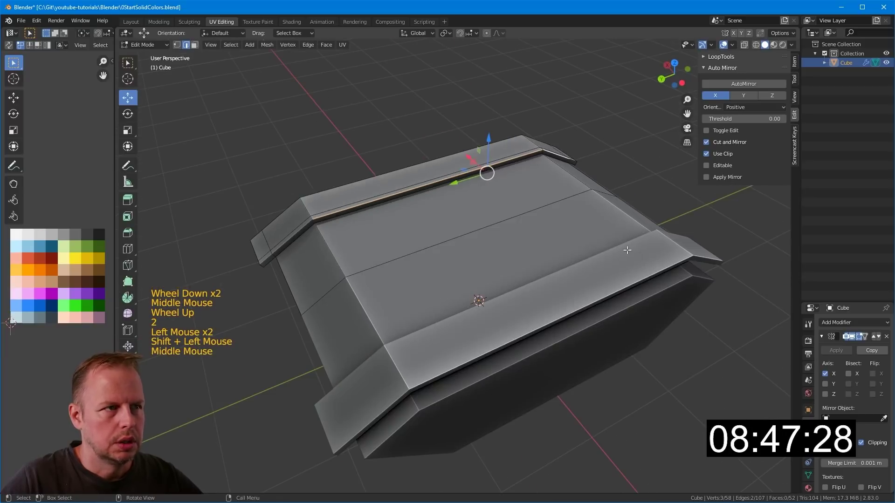
{"action": "left_click", "coordinate": [301, 231], "text": "shift"}
{"action": "left_click", "coordinate": [279, 247], "text": "shift"}
{"action": "middle_click_drag", "start_coordinate": [280, 247], "coordinate": [536, 186]}
{"action": "scroll", "coordinate": [732, 316], "scroll_direction": "up", "scroll_amount": 1}
{"action": "left_click", "coordinate": [746, 303], "text": "shift"}
{"action": "left_click_drag", "start_coordinate": [536, 180], "coordinate": [542, 183]}
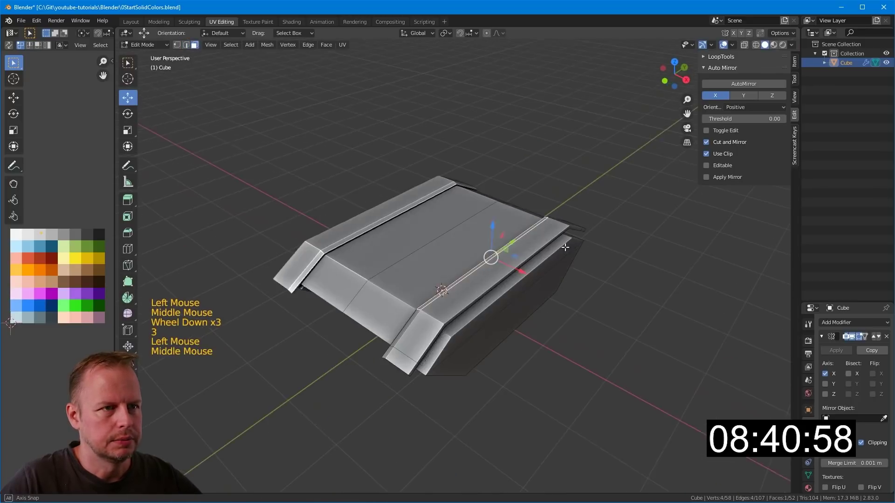
- Add two crosswise loop cuts through the deck and fender near mid-length, sliding the second to a factor of about -0.45
{"action": "middle_click_drag", "start_coordinate": [565, 247], "coordinate": [513, 261]}
{"action": "scroll", "coordinate": [513, 261], "scroll_direction": "up", "scroll_amount": 3}
{"action": "scroll", "coordinate": [489, 280], "scroll_direction": "down", "scroll_amount": 2}
{"action": "left_click", "coordinate": [476, 287]}
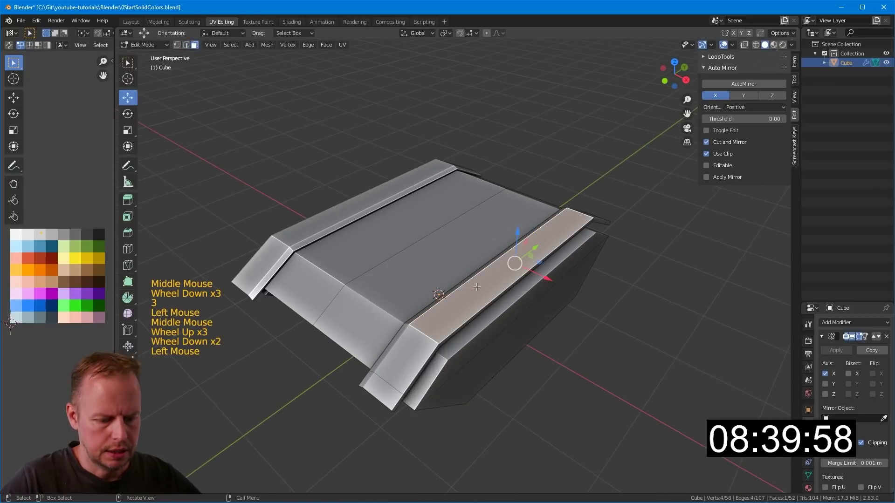
{"action": "left_click", "coordinate": [435, 237]}
{"action": "middle_click_drag", "start_coordinate": [435, 237], "coordinate": [468, 250]}
{"action": "scroll", "coordinate": [462, 242], "scroll_direction": "up", "scroll_amount": 1}
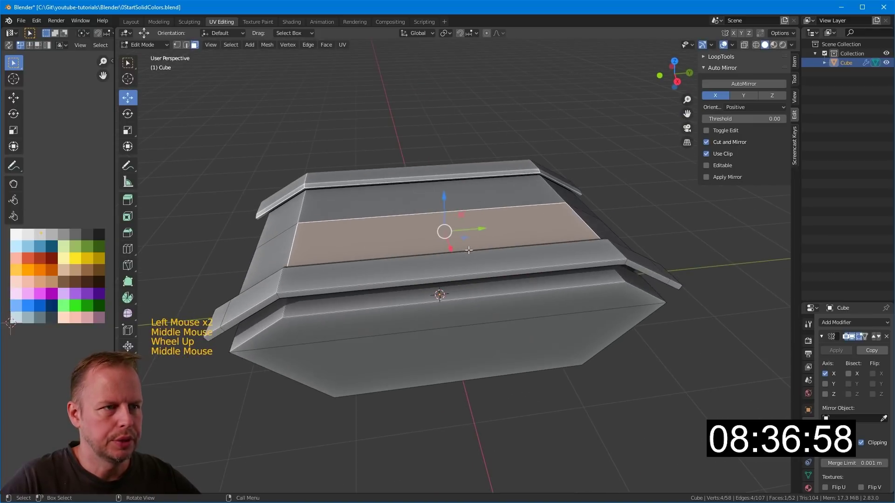
{"action": "key", "text": "ctrl+r"}
{"action": "left_click", "coordinate": [438, 273]}
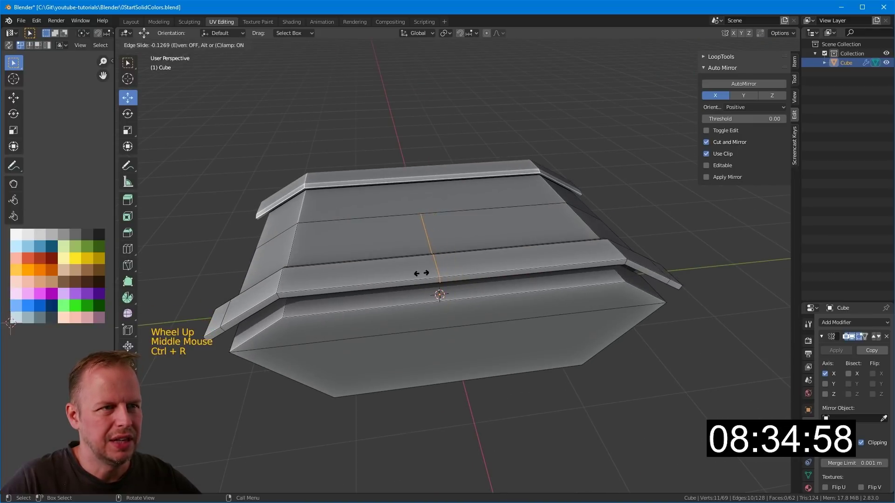
{"action": "left_click", "coordinate": [422, 273]}
{"action": "key", "text": "ctrl+r"}
{"action": "left_click", "coordinate": [461, 273]}
{"action": "left_click", "coordinate": [452, 274]}
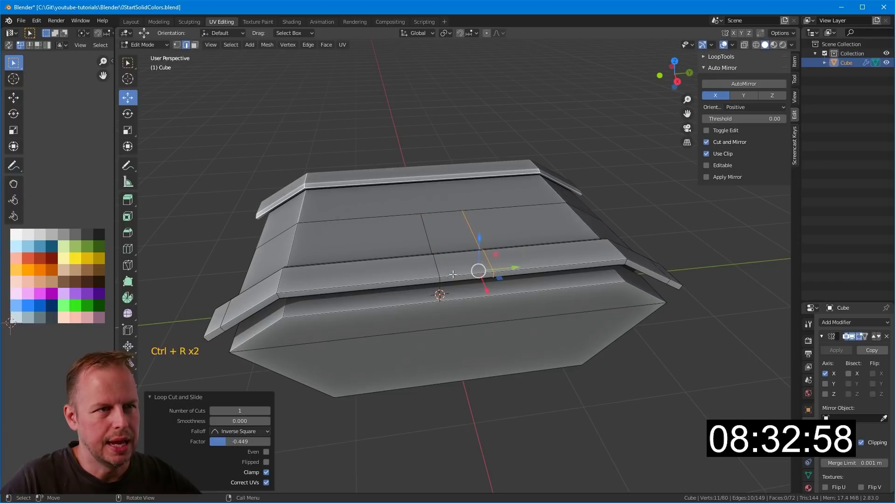
- Select the deck and fender top faces beyond the second loop cut and raise them about 0.15 m
{"action": "middle_click_drag", "start_coordinate": [453, 274], "coordinate": [495, 214]}
{"action": "scroll", "coordinate": [495, 214], "scroll_direction": "up", "scroll_amount": 3}
{"action": "key", "text": "3"}
{"action": "scroll", "coordinate": [519, 257], "scroll_direction": "down", "scroll_amount": 2}
{"action": "scroll", "coordinate": [519, 258], "scroll_direction": "down", "scroll_amount": 2}
{"action": "left_click", "coordinate": [511, 248]}
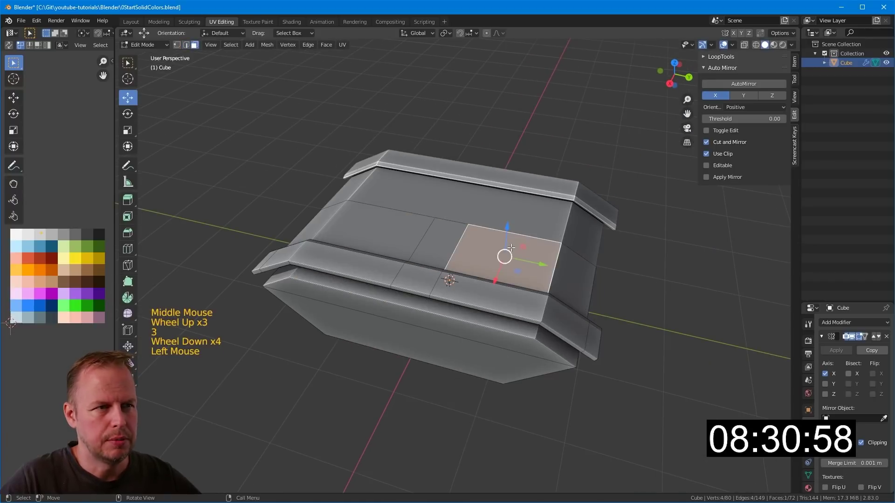
{"action": "middle_click_drag", "start_coordinate": [474, 304], "coordinate": [513, 235]}
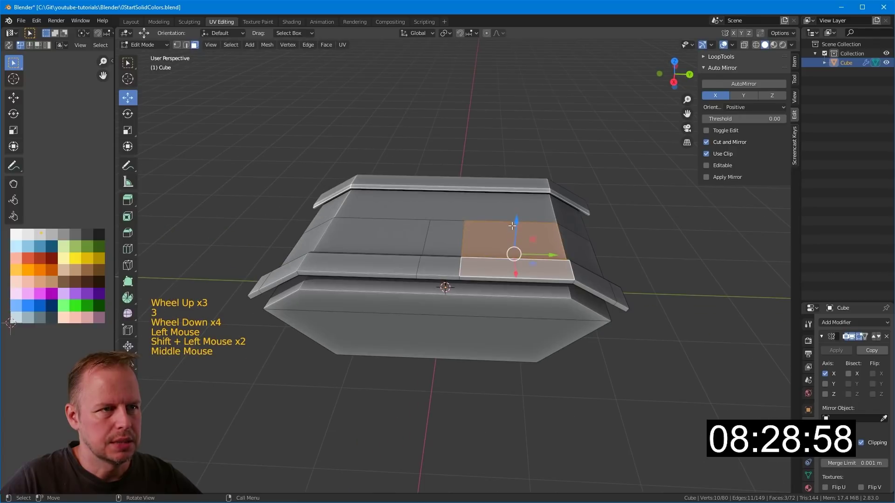
{"action": "left_click_drag", "start_coordinate": [513, 236], "coordinate": [515, 206]}
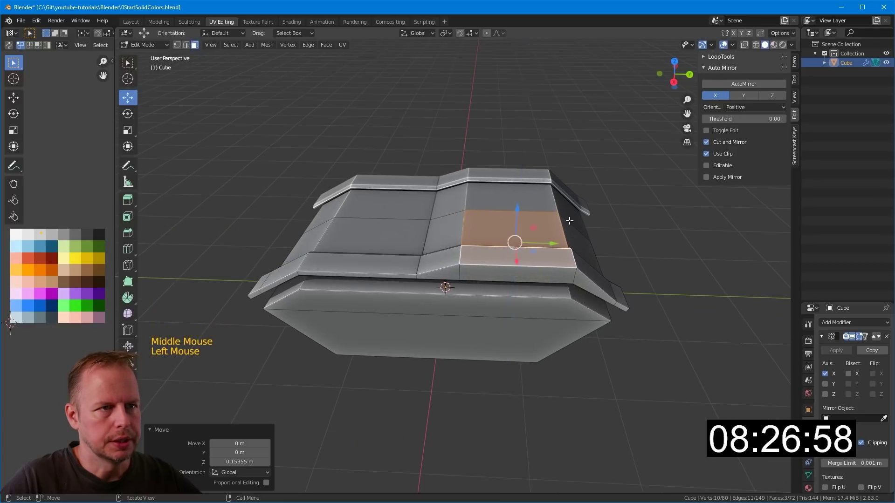
- Select the row of edges across the end of the raised deck and fender and shift it slightly
{"action": "key", "text": "3"}
{"action": "middle_click_drag", "start_coordinate": [515, 205], "coordinate": [529, 286]}
{"action": "key", "text": "2"}
{"action": "left_click", "coordinate": [550, 250]}
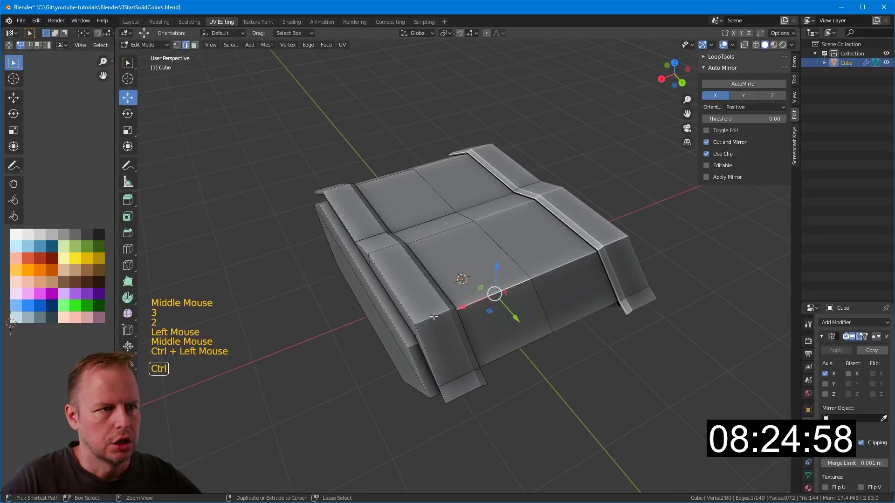
{"action": "middle_click_drag", "start_coordinate": [433, 316], "coordinate": [517, 300]}
{"action": "left_click", "coordinate": [508, 299], "text": "ctrl"}
{"action": "left_click_drag", "start_coordinate": [557, 285], "coordinate": [570, 294]}
{"action": "middle_click_drag", "start_coordinate": [570, 293], "coordinate": [513, 303]}
- Select the two outer side faces of the track block and inset them by about 0.06 m
{"action": "key", "text": "2"}
{"action": "scroll", "coordinate": [440, 250], "scroll_direction": "down", "scroll_amount": 2}
{"action": "key", "text": "3"}
{"action": "left_click", "coordinate": [439, 250]}
{"action": "scroll", "coordinate": [504, 281], "scroll_direction": "up", "scroll_amount": 2}
{"action": "scroll", "coordinate": [466, 298], "scroll_direction": "up", "scroll_amount": 1}
{"action": "left_click", "coordinate": [466, 298]}
{"action": "left_click", "coordinate": [495, 319], "text": "shift"}
{"action": "key", "text": "i"}
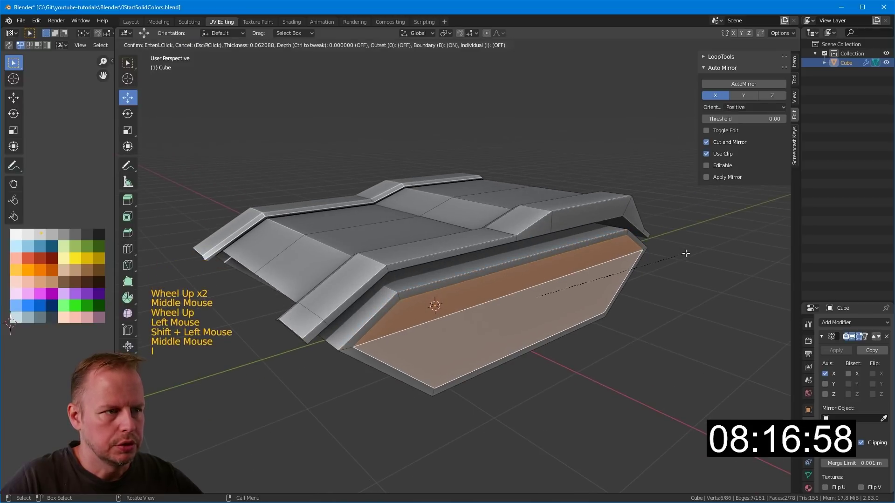
{"action": "left_click", "coordinate": [684, 253]}
- Extrude the inset side faces inward about 0.11 m to recess the track block's side
{"action": "scroll", "coordinate": [685, 253], "scroll_direction": "up", "scroll_amount": 1}
{"action": "middle_click_drag", "start_coordinate": [685, 253], "coordinate": [703, 252]}
{"action": "key", "text": "e"}
{"action": "left_click", "coordinate": [632, 269]}
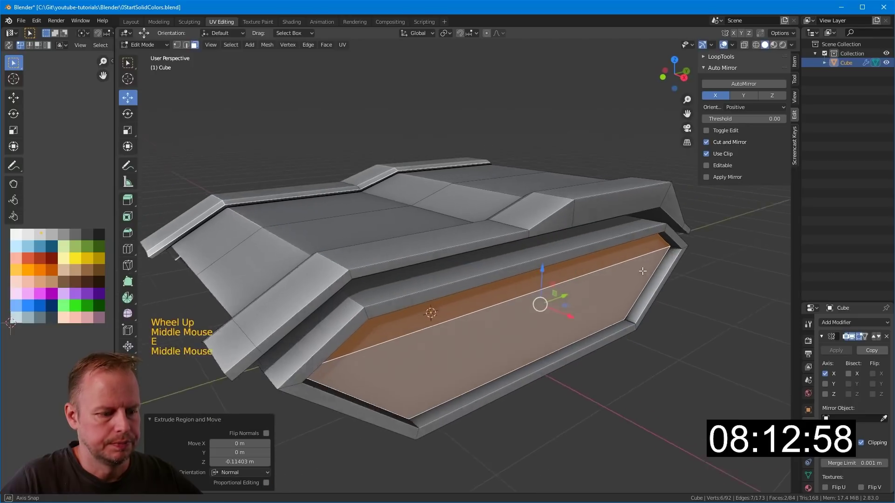
- Inset the track block's recessed side faces by about 0.08 m and extrude them outward about 0.085 m
{"action": "key", "text": "i"}
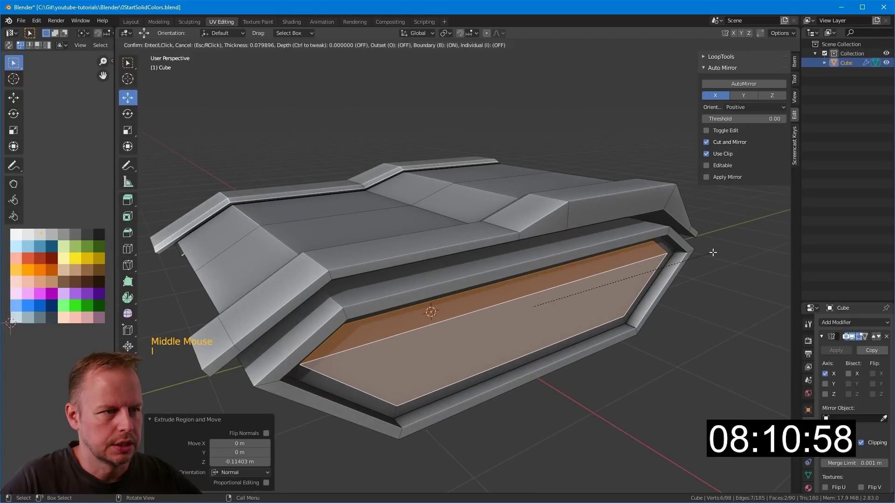
{"action": "left_click", "coordinate": [705, 253]}
{"action": "key", "text": "e"}
{"action": "left_click", "coordinate": [718, 256]}
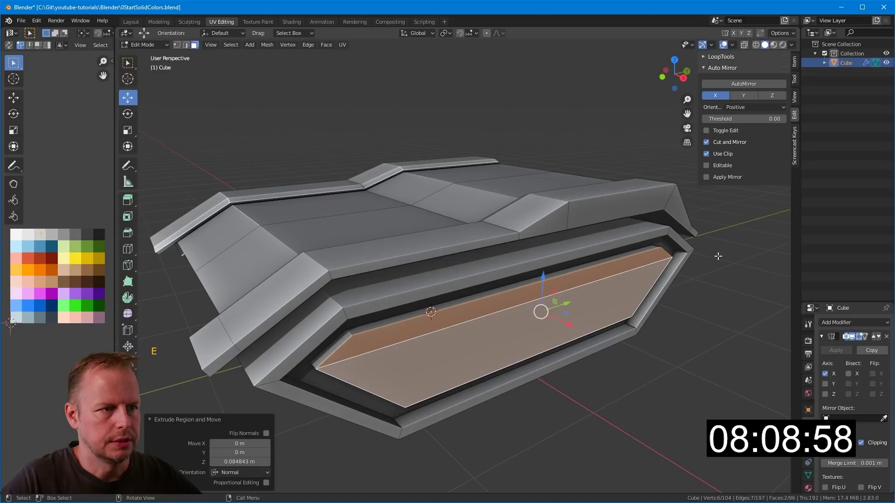
- Select the whole linked track block and move its UVs onto the near-black palette swatch
{"action": "left_click", "coordinate": [463, 325]}
{"action": "key", "text": "l"}
{"action": "key", "text": "g"}
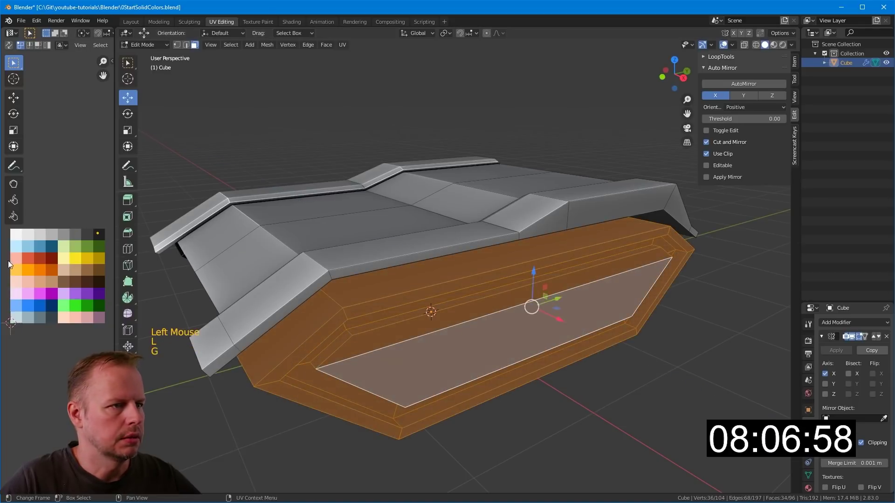
- Select the remaining hull UVs and move them onto a blue-grey swatch in the palette's lowest row
{"action": "scroll", "coordinate": [337, 251], "scroll_direction": "down", "scroll_amount": 3}
{"action": "key", "text": "a"}
{"action": "key", "text": "a"}
{"action": "key", "text": "a"}
{"action": "key", "text": "a"}
{"action": "key", "text": "b"}
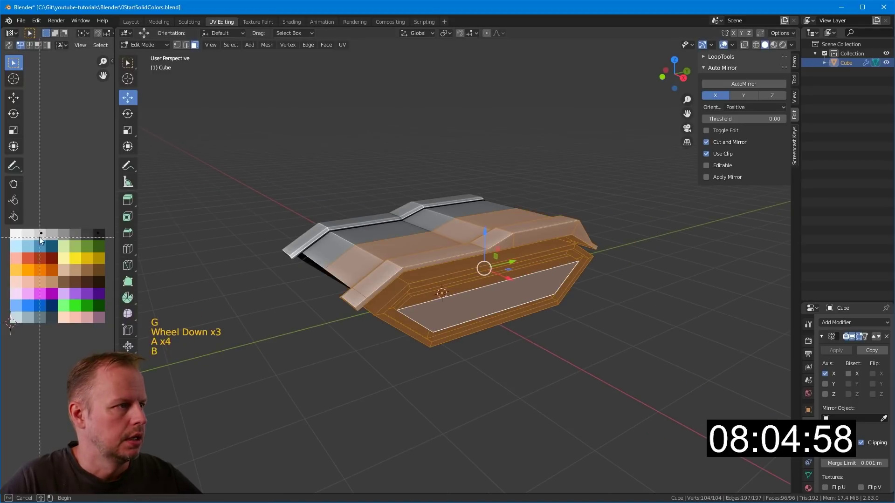
{"action": "key", "text": "g"}
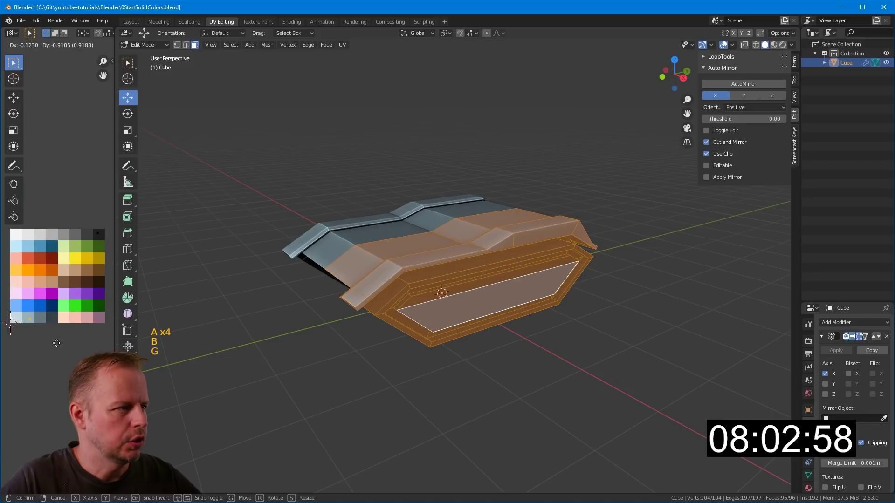
{"action": "left_click", "coordinate": [68, 343]}
{"action": "scroll", "coordinate": [448, 285], "scroll_direction": "up", "scroll_amount": 1}
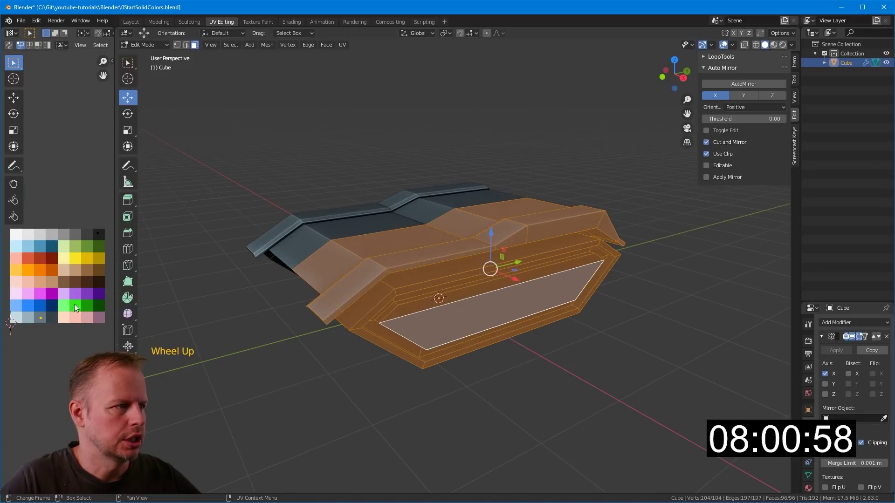
{"action": "key", "text": "g"}
{"action": "left_click", "coordinate": [63, 307]}
{"action": "left_click", "coordinate": [389, 350]}
{"action": "scroll", "coordinate": [494, 313], "scroll_direction": "down", "scroll_amount": 1}
{"action": "middle_click_drag", "start_coordinate": [496, 314], "coordinate": [488, 321]}
{"action": "scroll", "coordinate": [488, 321], "scroll_direction": "up", "scroll_amount": 2}
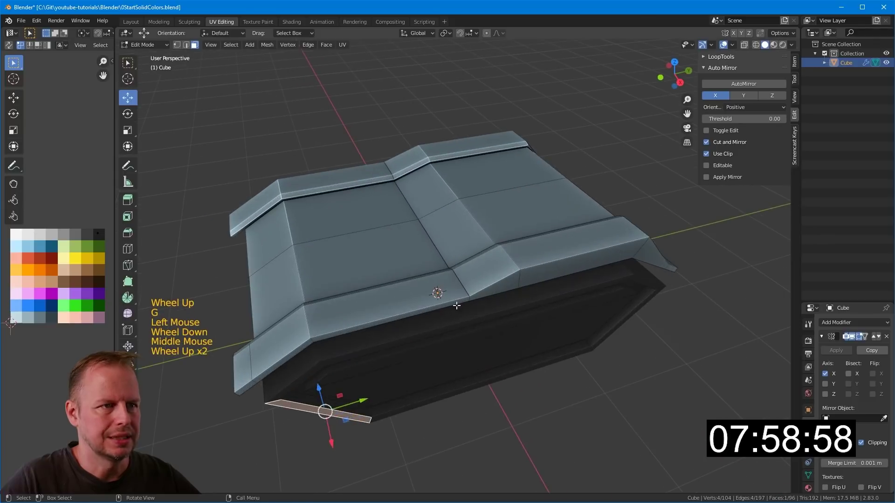
- Inspect the coloured hull and track blocks from above, the side and below
{"action": "key", "text": "Tab"}
{"action": "left_click", "coordinate": [320, 242]}
{"action": "key", "text": "Tab"}
{"action": "middle_click_drag", "start_coordinate": [320, 242], "coordinate": [502, 178]}
{"action": "key", "text": "3"}
{"action": "left_click", "coordinate": [435, 303]}
{"action": "scroll", "coordinate": [504, 269], "scroll_direction": "down", "scroll_amount": 2}
{"action": "scroll", "coordinate": [536, 246], "scroll_direction": "down", "scroll_amount": 1}
{"action": "scroll", "coordinate": [471, 251], "scroll_direction": "up", "scroll_amount": 2}
{"action": "key", "text": "2"}
{"action": "left_click", "coordinate": [511, 189]}
{"action": "key", "text": "3"}
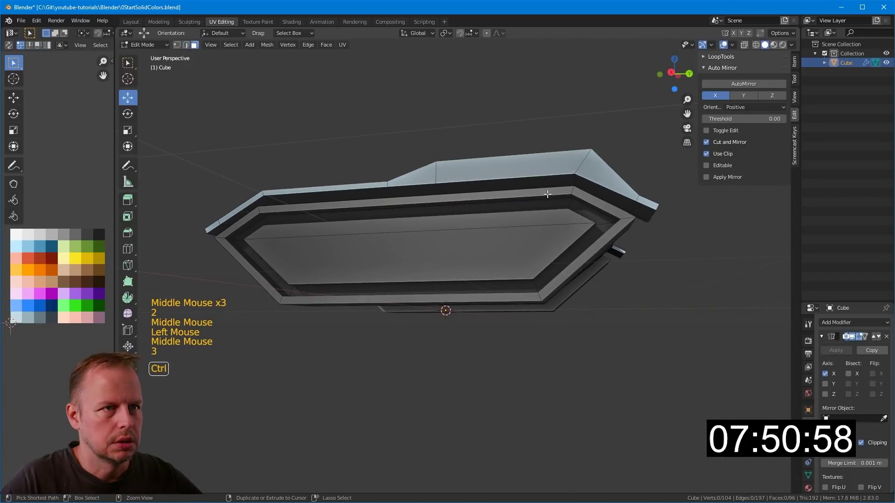
{"action": "key", "text": "ctrl+z"}
{"action": "middle_click_drag", "start_coordinate": [547, 194], "coordinate": [533, 179]}
{"action": "left_click_drag", "start_coordinate": [534, 177], "coordinate": [532, 156]}
{"action": "key", "text": "ctrl+z"}
{"action": "middle_click_drag", "start_coordinate": [489, 150], "coordinate": [573, 221]}
{"action": "key", "text": "3"}
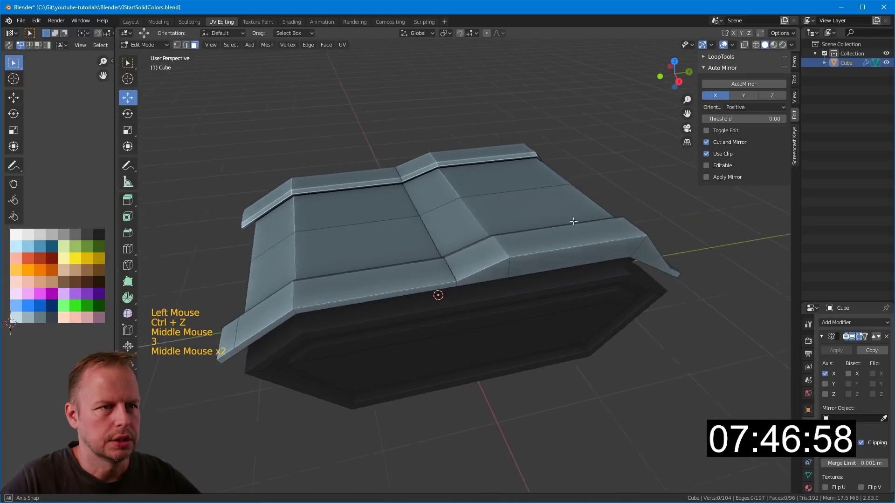
- Duplicate the lower deck's top face in place, scale the copy to about 0.465 and shift it toward the raised deck
{"action": "scroll", "coordinate": [574, 224], "scroll_direction": "down", "scroll_amount": 2}
{"action": "key", "text": "3"}
{"action": "left_click", "coordinate": [414, 256]}
{"action": "key", "text": "shift+d"}
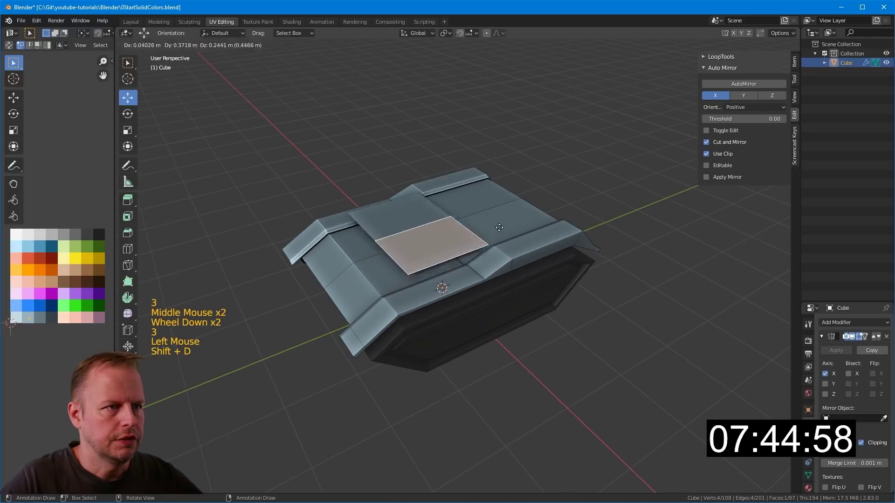
{"action": "right_click", "coordinate": [583, 196]}
{"action": "key", "text": "s"}
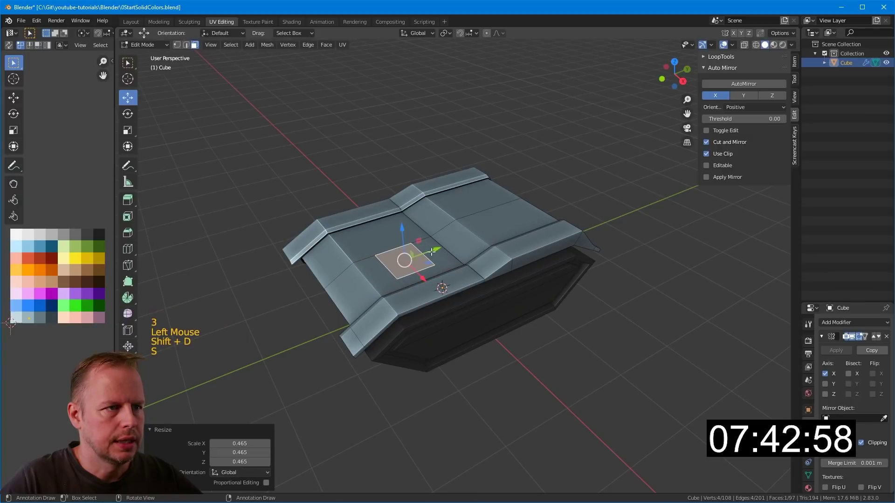
{"action": "left_click_drag", "start_coordinate": [409, 259], "coordinate": [430, 250]}
- Extrude the small plate upward about 0.123 m and scale up the whole linked block slightly
{"action": "key", "text": "e"}
{"action": "left_click", "coordinate": [462, 236]}
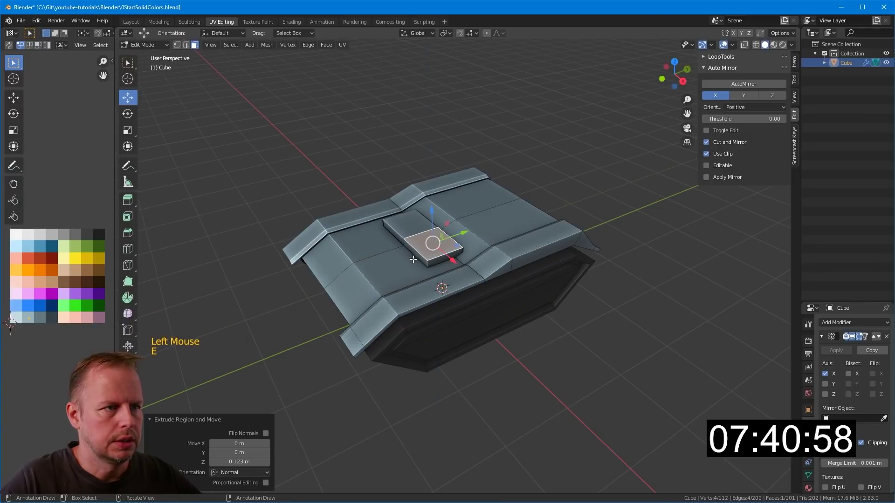
{"action": "key", "text": "l"}
{"action": "key", "text": "s"}
{"action": "key", "text": "y"}
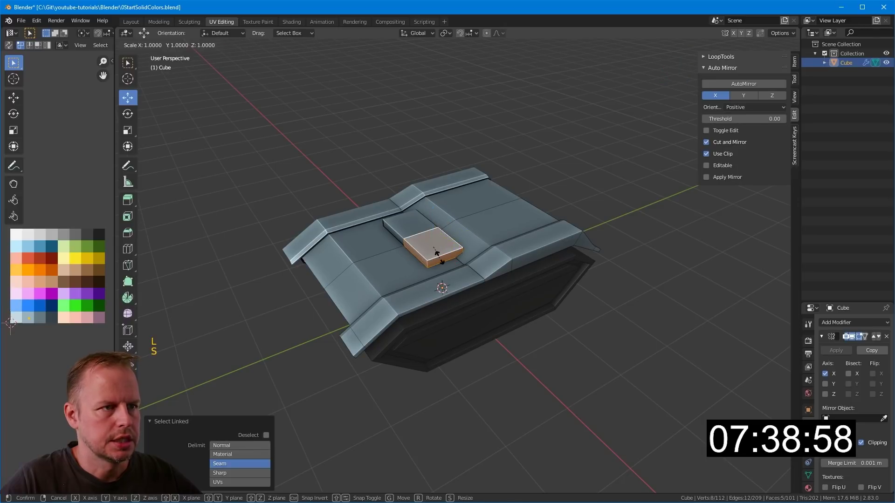
{"action": "left_click", "coordinate": [433, 246]}
- Duplicate the block's top face in place and try scaling the copy to about 1.244
{"action": "left_click", "coordinate": [466, 252]}
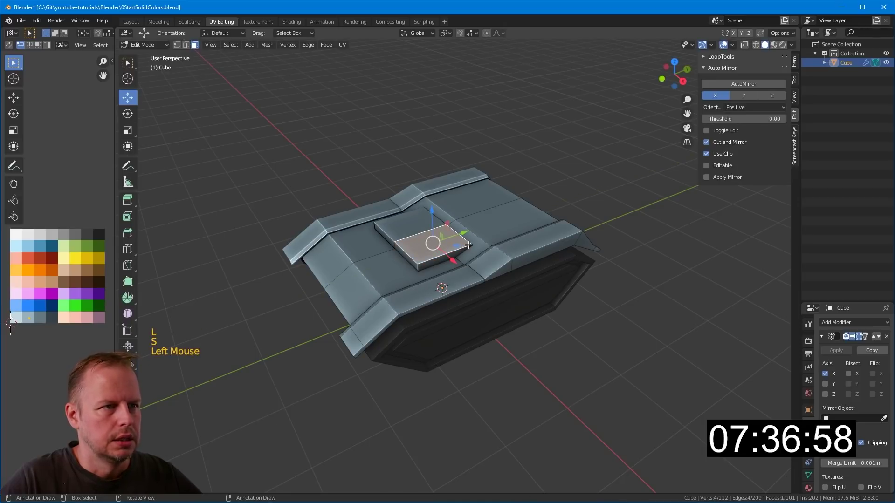
{"action": "key", "text": "shift+d"}
{"action": "key", "text": "s"}
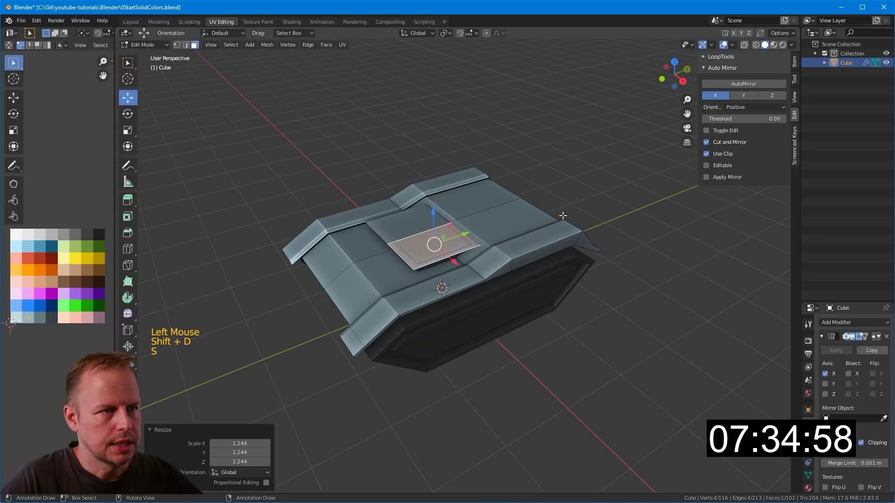
{"action": "middle_click_drag", "start_coordinate": [560, 214], "coordinate": [475, 233]}
{"action": "key", "text": "ctrl+z"}
{"action": "key", "text": "2"}
{"action": "left_click", "coordinate": [475, 233]}
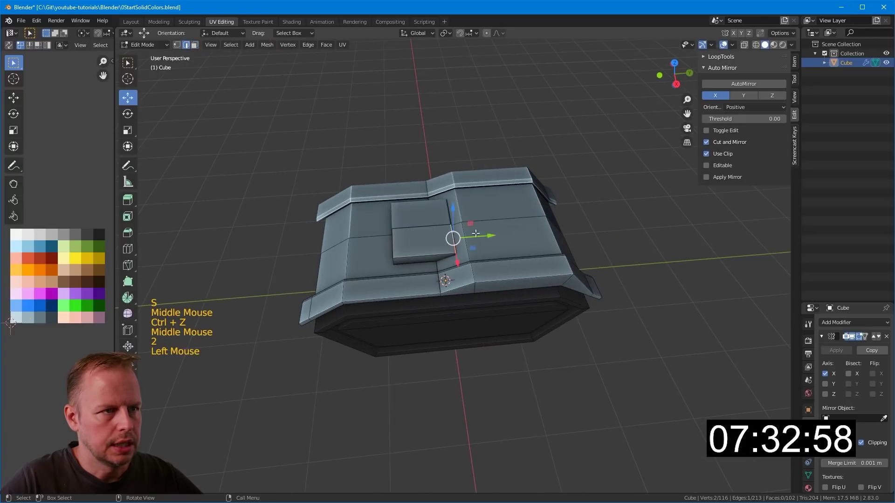
{"action": "mouse_move", "coordinate": [467, 235]}
{"action": "left_mouse_down"}
{"action": "mouse_move", "coordinate": [499, 234]}
{"action": "mouse_move", "coordinate": [466, 237]}
{"action": "left_mouse_up"}
{"action": "key", "text": "ctrl+z"}
{"action": "key", "text": "l"}
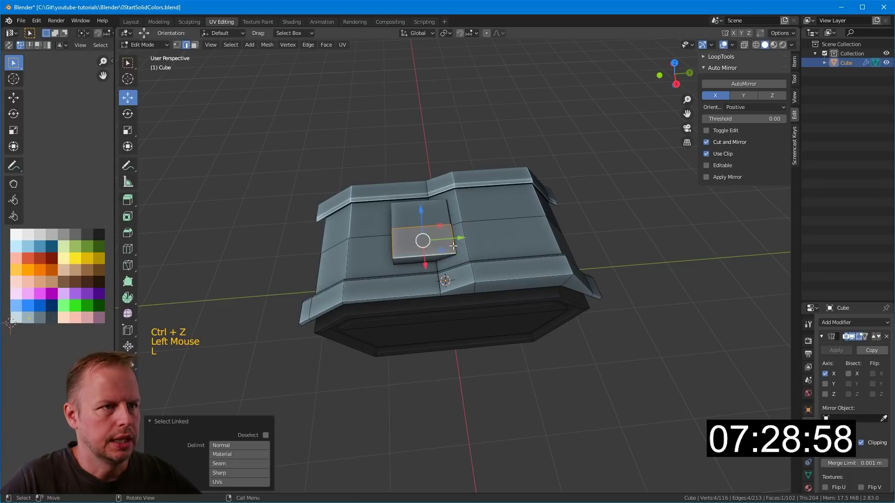
{"action": "left_click", "coordinate": [421, 218]}
- Extrude the duplicated plate's edge twice to carry it over the slope and along the raised deck
{"action": "key", "text": "2"}
{"action": "left_click", "coordinate": [459, 234]}
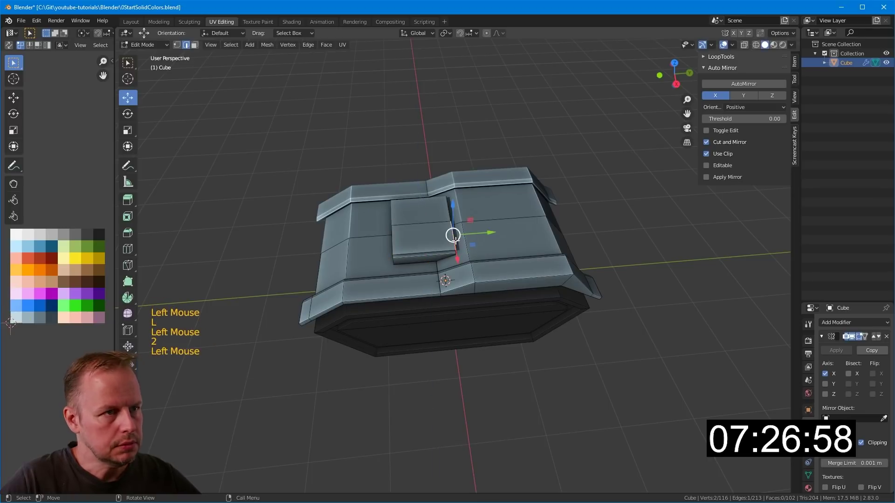
{"action": "key", "text": "e"}
{"action": "right_click", "coordinate": [470, 238]}
{"action": "left_click_drag", "start_coordinate": [471, 237], "coordinate": [572, 221]}
{"action": "key", "text": "e"}
{"action": "right_click", "coordinate": [524, 213]}
{"action": "middle_click_drag", "start_coordinate": [499, 222], "coordinate": [510, 228]}
{"action": "left_click", "coordinate": [495, 219]}
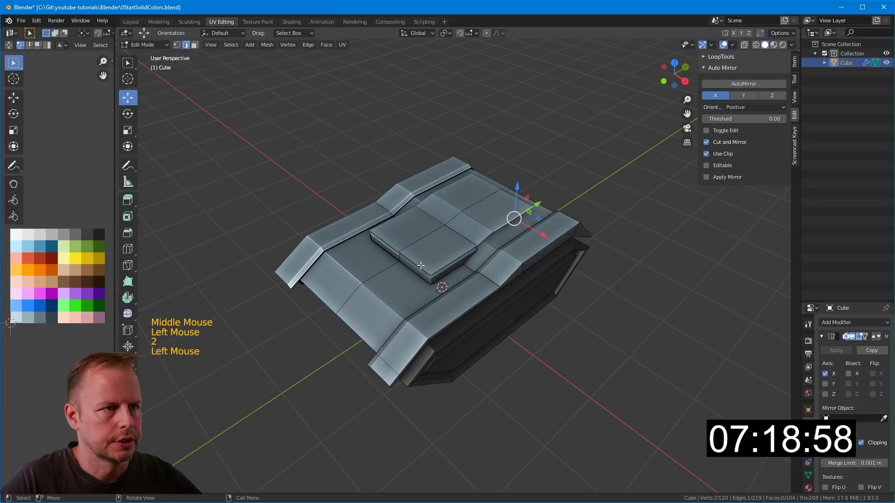
- Select the plate's three faces and move them about 0.16 m outward along X
{"action": "key", "text": "3"}
{"action": "left_click", "coordinate": [436, 244]}
{"action": "left_click", "coordinate": [479, 233], "text": "shift"}
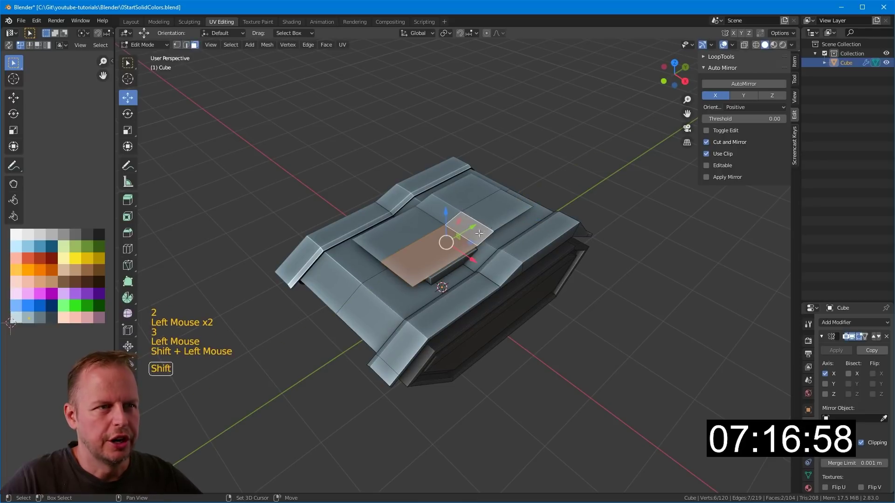
{"action": "scroll", "coordinate": [536, 215], "scroll_direction": "up", "scroll_amount": 2}
{"action": "middle_click_drag", "start_coordinate": [572, 200], "coordinate": [513, 224]}
{"action": "left_click_drag", "start_coordinate": [498, 231], "coordinate": [515, 233]}
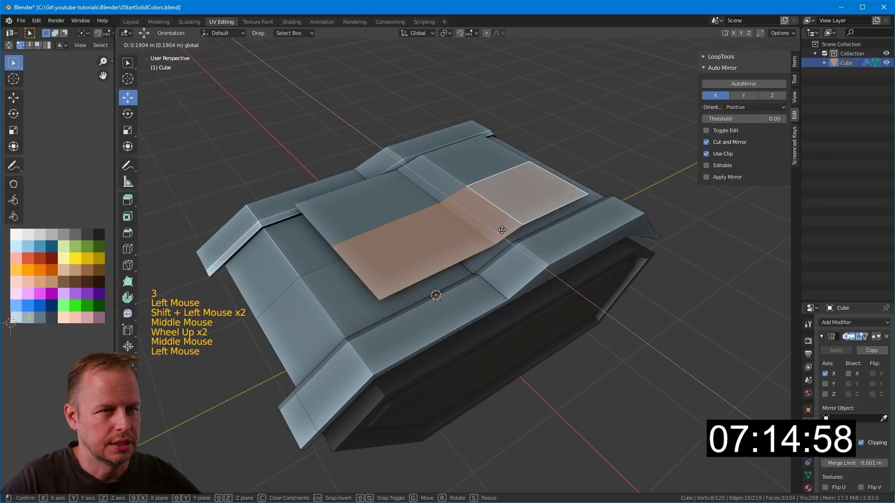
- Extrude the plate upward about 0.17 m to form the turret base and scale its top faces outward
{"action": "middle_click_drag", "start_coordinate": [515, 233], "coordinate": [508, 207]}
{"action": "scroll", "coordinate": [501, 230], "scroll_direction": "down", "scroll_amount": 2}
{"action": "scroll", "coordinate": [505, 219], "scroll_direction": "up", "scroll_amount": 3}
{"action": "scroll", "coordinate": [505, 220], "scroll_direction": "down", "scroll_amount": 1}
{"action": "scroll", "coordinate": [507, 212], "scroll_direction": "down", "scroll_amount": 1}
{"action": "key", "text": "e"}
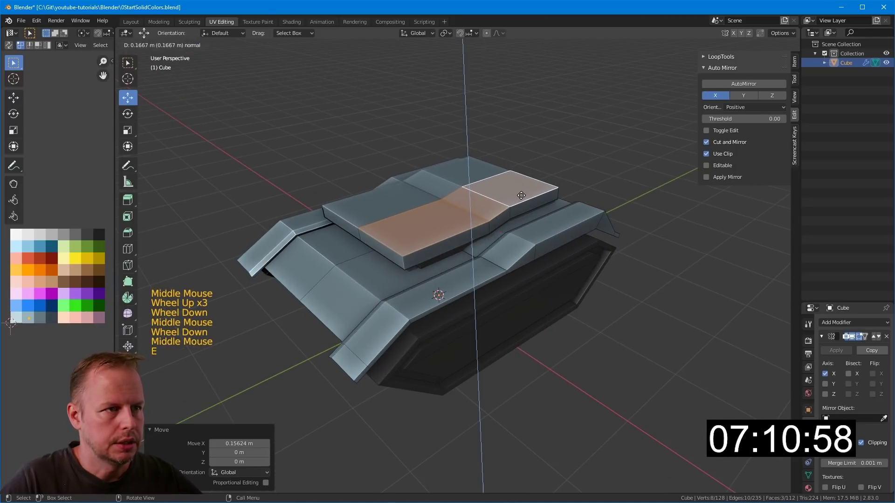
{"action": "key", "text": "s"}
{"action": "left_click", "coordinate": [536, 191]}
- Extrude the turret's top faces upward about 0.41 m and scale them to about 0.774 for tapered sides
{"action": "key", "text": "e"}
{"action": "left_click", "coordinate": [538, 158]}
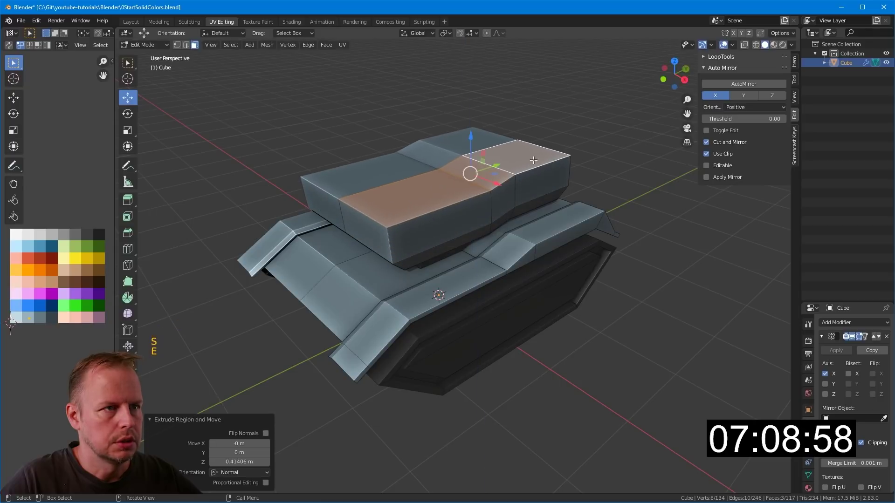
{"action": "key", "text": "s"}
{"action": "left_click", "coordinate": [525, 162]}
{"action": "middle_click_drag", "start_coordinate": [526, 163], "coordinate": [494, 180]}
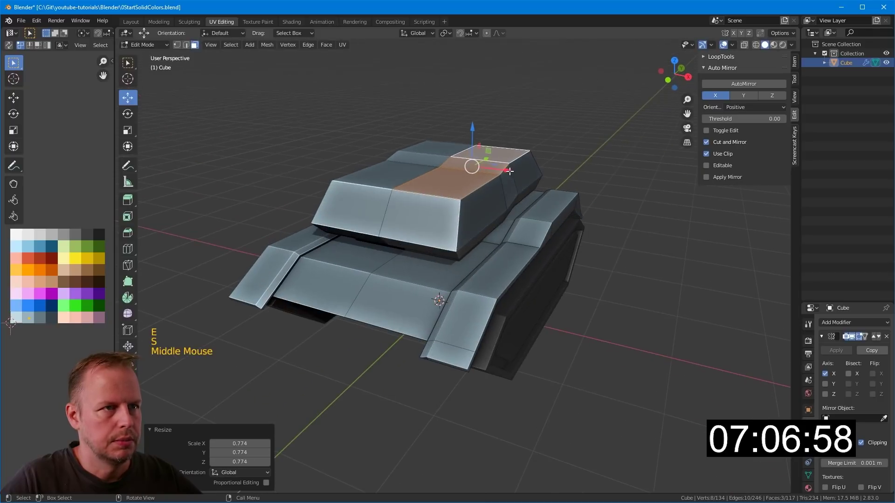
- Shift the turret's top faces inward along X and reposition the linked turret part
{"action": "left_click_drag", "start_coordinate": [500, 170], "coordinate": [472, 171]}
{"action": "left_click", "coordinate": [487, 186]}
{"action": "key", "text": "l"}
{"action": "middle_click_drag", "start_coordinate": [471, 172], "coordinate": [497, 187]}
{"action": "scroll", "coordinate": [485, 180], "scroll_direction": "up", "scroll_amount": 1}
{"action": "left_click_drag", "start_coordinate": [497, 187], "coordinate": [466, 184]}
{"action": "middle_click_drag", "start_coordinate": [466, 184], "coordinate": [536, 201]}
- Select the face at the turret's raised end and shift it slightly
{"action": "key", "text": "3"}
{"action": "left_click", "coordinate": [559, 205]}
{"action": "mouse_move", "coordinate": [582, 215]}
{"action": "left_mouse_down"}
{"action": "mouse_move", "coordinate": [591, 212]}
{"action": "mouse_move", "coordinate": [570, 204]}
{"action": "left_mouse_up"}
- Add six loop cuts across the turret's raised section
{"action": "left_click", "coordinate": [495, 187]}
{"action": "middle_click_drag", "start_coordinate": [496, 187], "coordinate": [535, 186]}
{"action": "key", "text": "ctrl+r"}
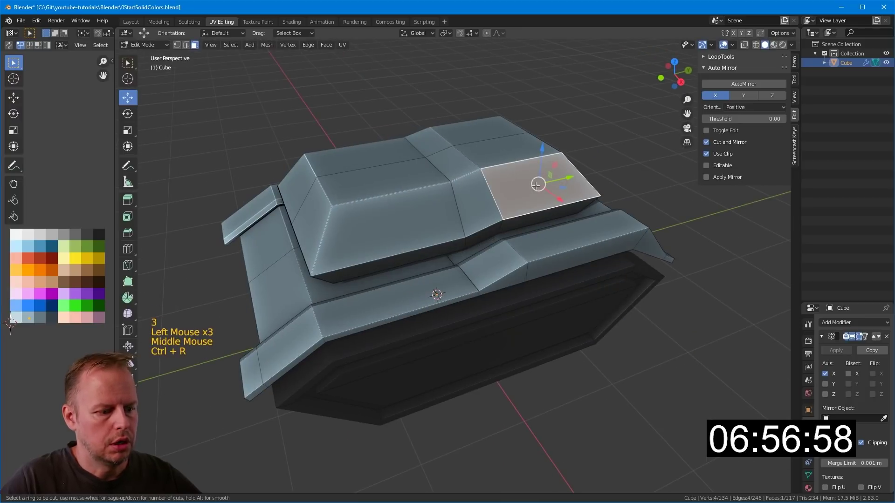
{"action": "key", "text": "Escape"}
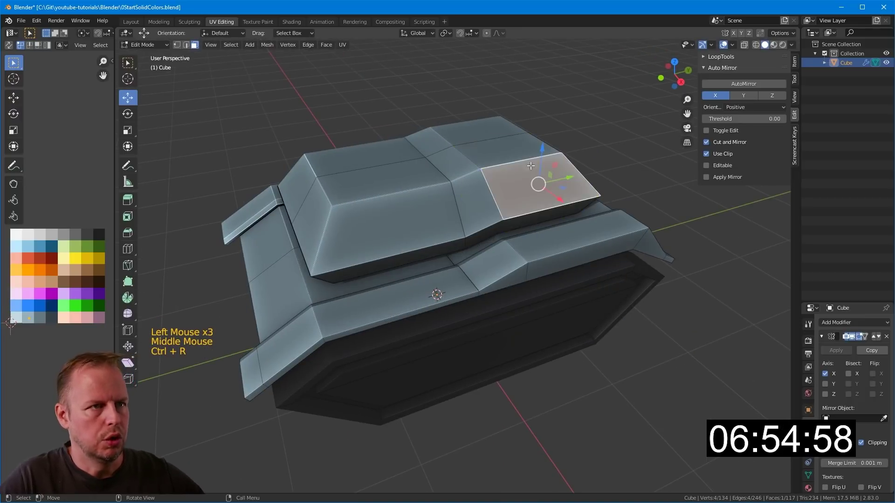
{"action": "key", "text": "6"}
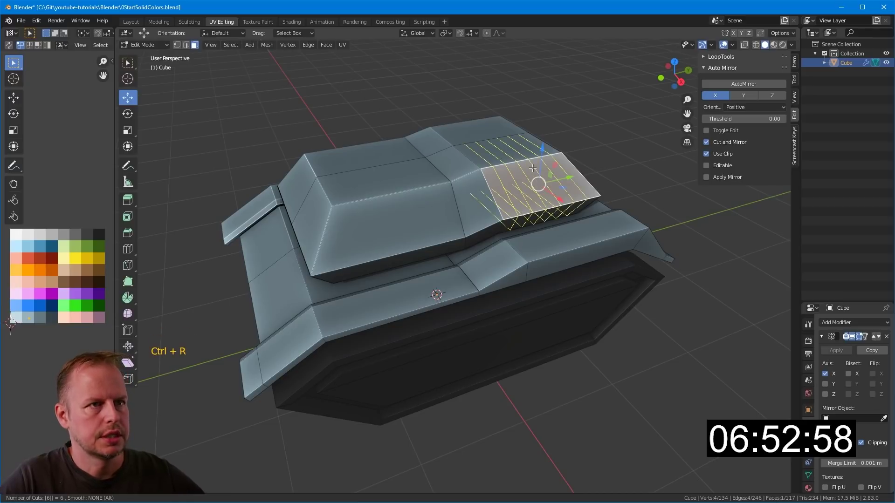
{"action": "key", "text": "Return"}
{"action": "scroll", "coordinate": [543, 172], "scroll_direction": "up", "scroll_amount": 4}
{"action": "middle_click_drag", "start_coordinate": [543, 173], "coordinate": [537, 169]}
{"action": "scroll", "coordinate": [537, 170], "scroll_direction": "down", "scroll_amount": 3}
- Select three alternating face strips across the turret's raised section and inset them by about 0.009 m
{"action": "key", "text": "3"}
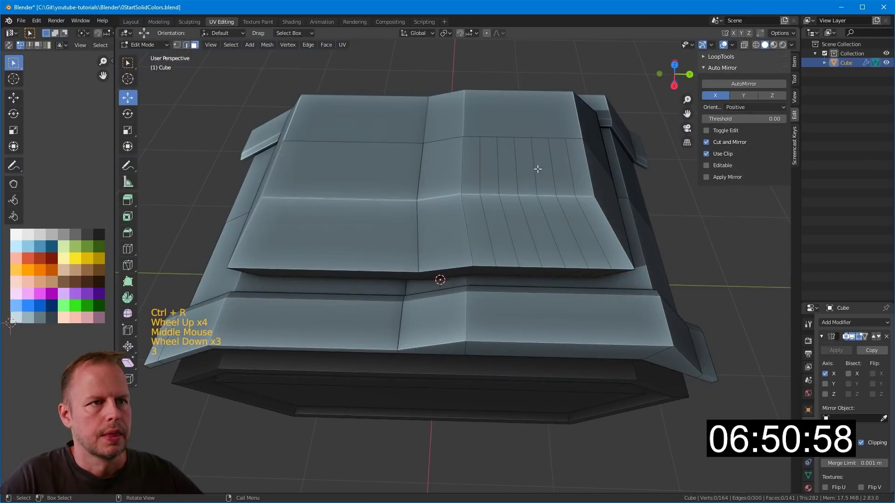
{"action": "left_click", "coordinate": [491, 195], "text": "alt"}
{"action": "left_click", "coordinate": [532, 201], "text": "alt+shift"}
{"action": "left_click", "coordinate": [557, 201], "text": "alt+shift"}
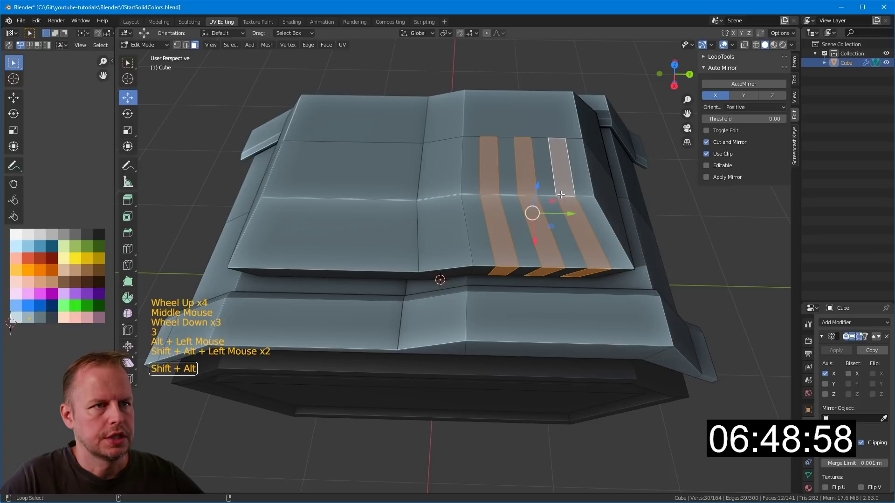
{"action": "middle_click_drag", "start_coordinate": [557, 201], "coordinate": [657, 152]}
{"action": "key", "text": "i"}
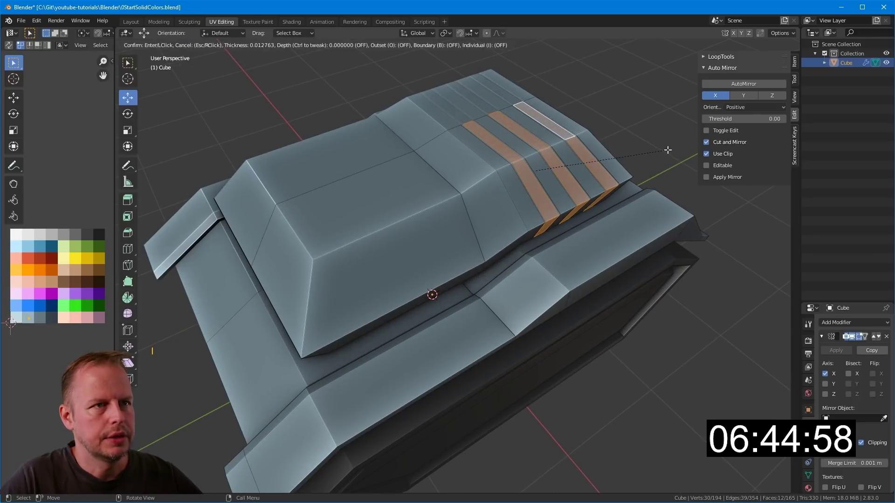
{"action": "left_click", "coordinate": [668, 150]}
- Recess the three inset strips by about 0.06 m with Shrink/Fatten to form vent grooves
{"action": "key", "text": "alt+s"}
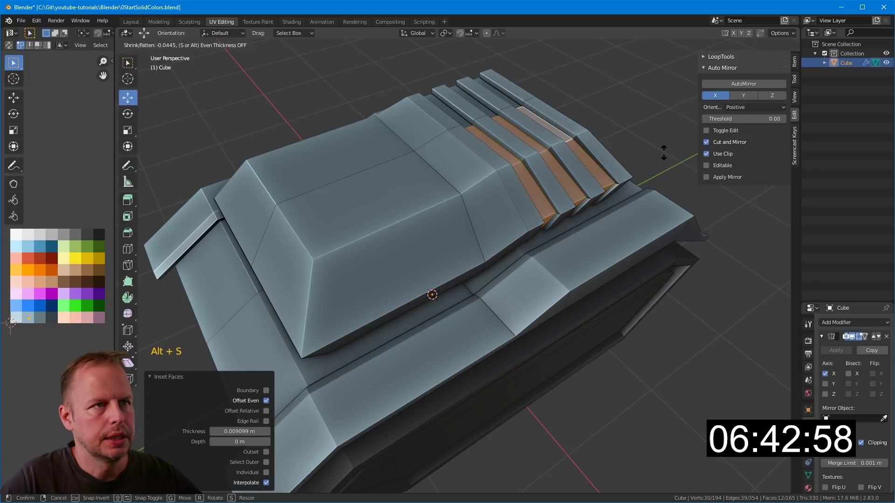
{"action": "left_click", "coordinate": [662, 154]}
{"action": "middle_click_drag", "start_coordinate": [661, 155], "coordinate": [524, 178]}
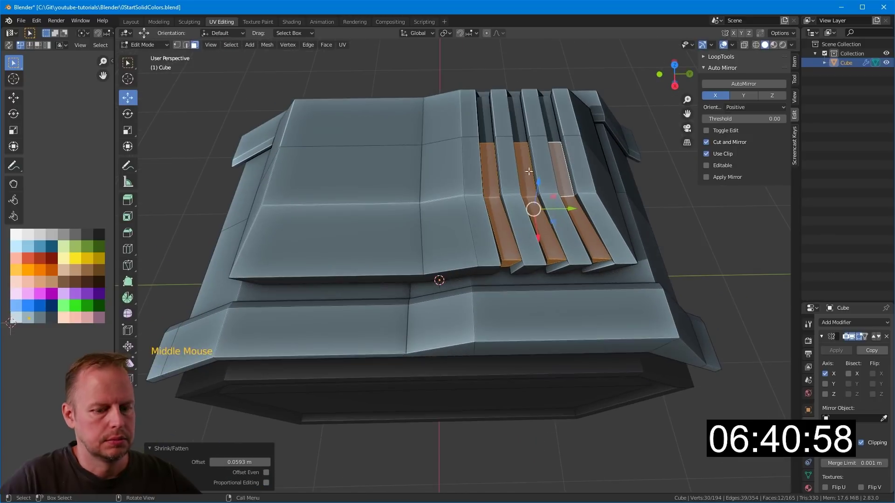
- Grow the selection to include the groove walls and move their UVs onto the near-black swatch
{"action": "key", "text": "ctrl+KP_Add"}
{"action": "key", "text": "g"}
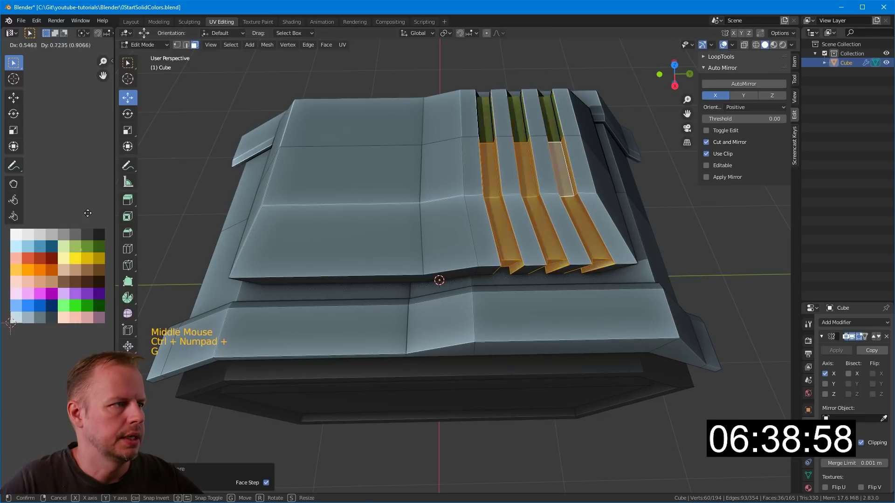
{"action": "left_click", "coordinate": [107, 202]}
{"action": "scroll", "coordinate": [652, 265], "scroll_direction": "down", "scroll_amount": 5}
{"action": "middle_click_drag", "start_coordinate": [726, 253], "coordinate": [549, 213]}
{"action": "scroll", "coordinate": [548, 213], "scroll_direction": "up", "scroll_amount": 4}
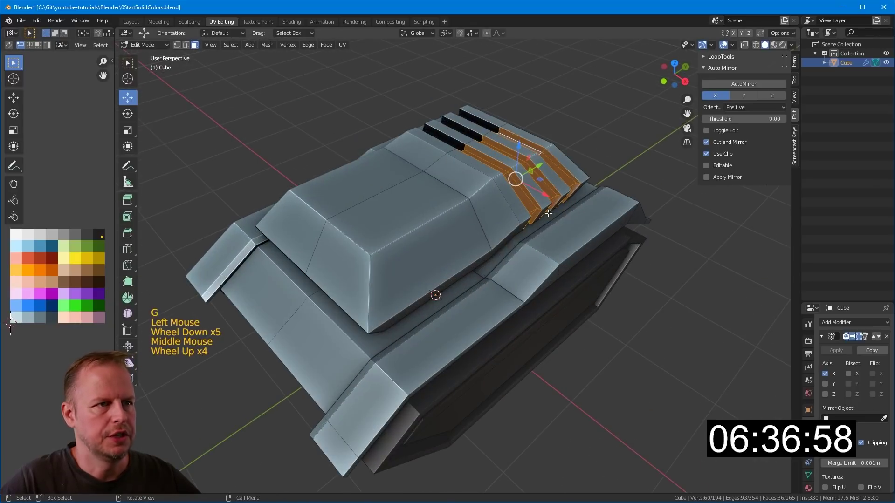
- Move the upper edge of the turret's front slope about 0.22 m back along Y and lower it by about 0.15 m
{"action": "middle_click_drag", "start_coordinate": [395, 223], "coordinate": [398, 235]}
{"action": "key", "text": "3"}
{"action": "left_click", "coordinate": [310, 227]}
{"action": "scroll", "coordinate": [311, 226], "scroll_direction": "down", "scroll_amount": 3}
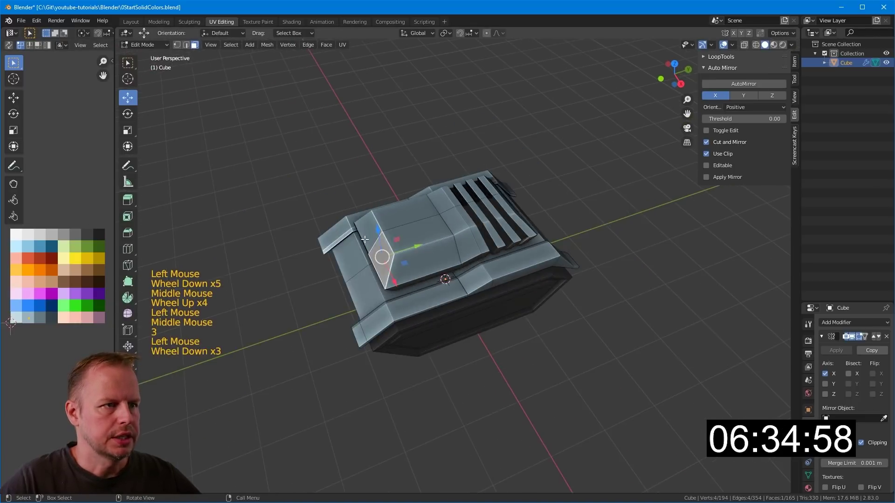
{"action": "scroll", "coordinate": [460, 215], "scroll_direction": "up", "scroll_amount": 1}
{"action": "middle_click_drag", "start_coordinate": [311, 227], "coordinate": [396, 219]}
{"action": "key", "text": "2"}
{"action": "left_click", "coordinate": [369, 232]}
{"action": "left_click", "coordinate": [373, 214]}
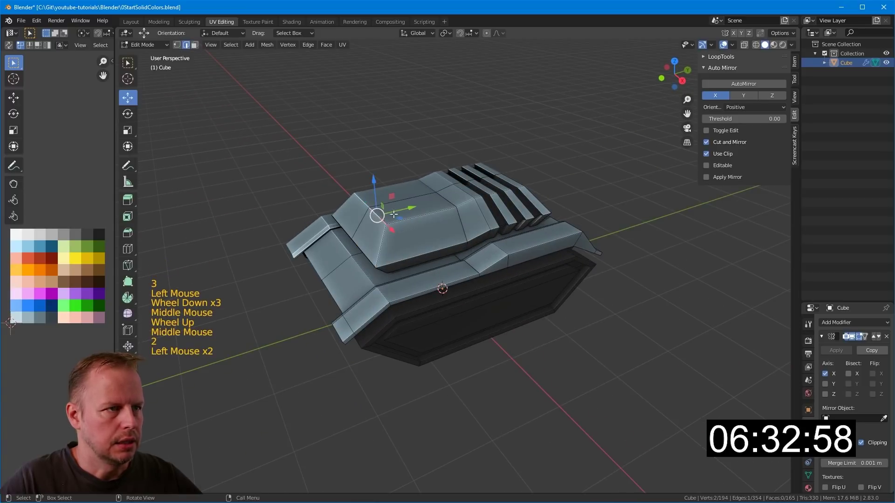
{"action": "left_click_drag", "start_coordinate": [398, 201], "coordinate": [417, 206]}
{"action": "middle_click_drag", "start_coordinate": [417, 207], "coordinate": [386, 200]}
{"action": "left_click_drag", "start_coordinate": [386, 200], "coordinate": [386, 181]}
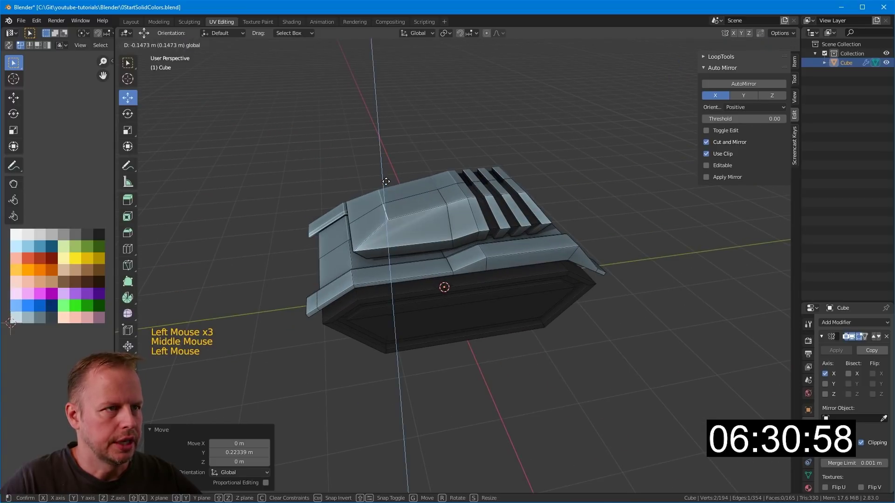
- Select the sloped front face of the turret
{"action": "scroll", "coordinate": [513, 210], "scroll_direction": "up", "scroll_amount": 5}
{"action": "middle_click_drag", "start_coordinate": [371, 191], "coordinate": [457, 189]}
{"action": "scroll", "coordinate": [513, 209], "scroll_direction": "down", "scroll_amount": 1}
{"action": "key", "text": "3"}
{"action": "left_click", "coordinate": [393, 212]}
{"action": "middle_click_drag", "start_coordinate": [504, 244], "coordinate": [475, 231]}
{"action": "scroll", "coordinate": [407, 216], "scroll_direction": "up", "scroll_amount": 1}
{"action": "key", "text": "shift+d"}
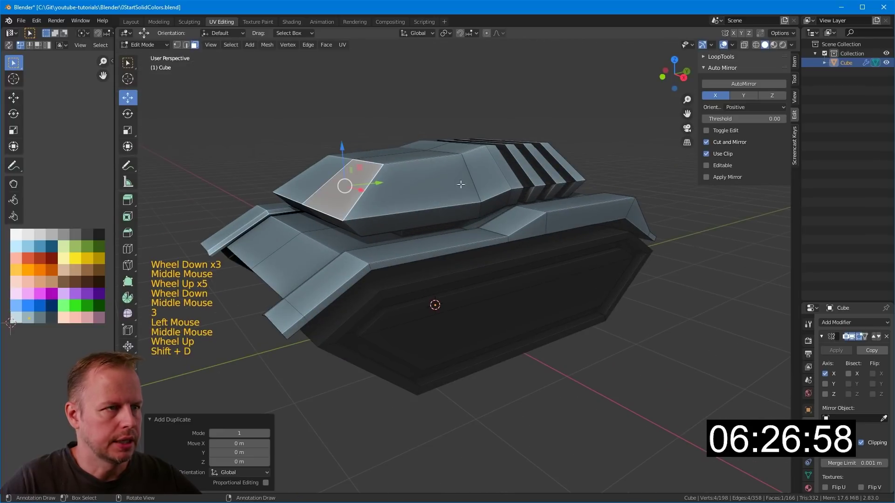
{"action": "middle_click_drag", "start_coordinate": [440, 185], "coordinate": [466, 182]}
{"action": "key", "text": "ctrl+z"}
- Inset the turret's front face by about 0.11 m and shift it about -0.21 m along X to the mirror centre
{"action": "key", "text": "i"}
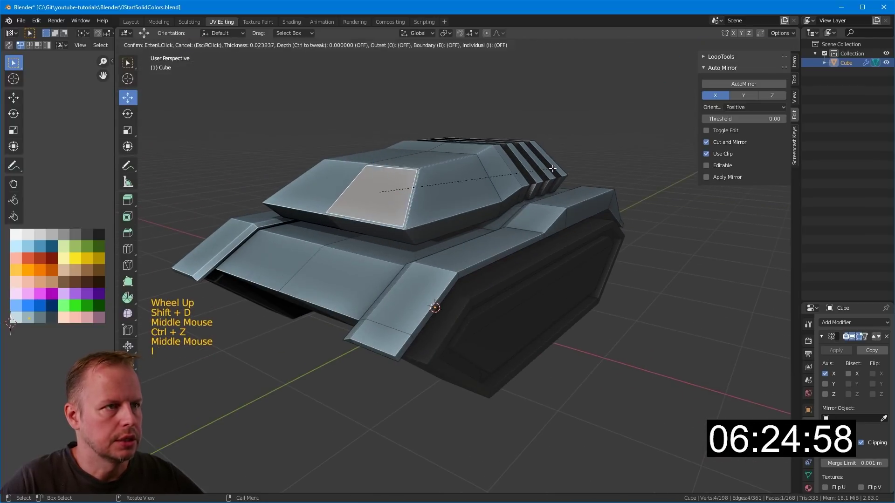
{"action": "left_click", "coordinate": [543, 173]}
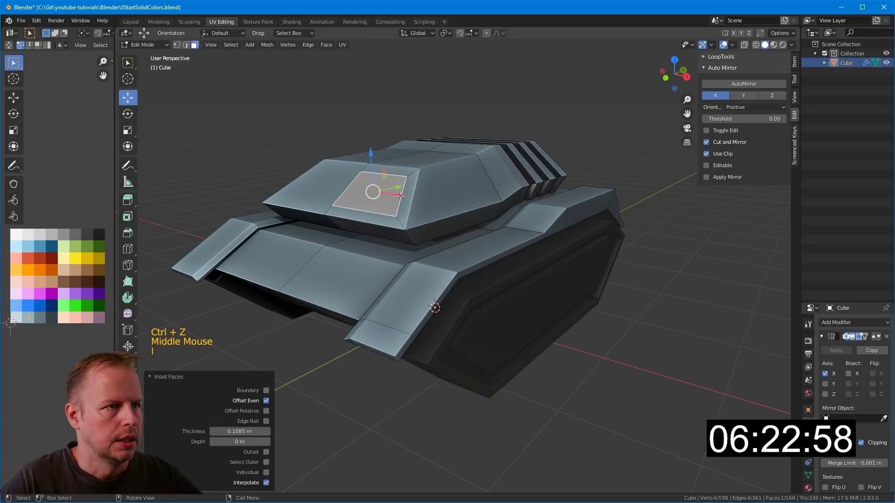
{"action": "left_click_drag", "start_coordinate": [400, 195], "coordinate": [374, 196]}
- Extrude the inset front face and push it about 0.22 m along Y into the turret to form a recess
{"action": "middle_click_drag", "start_coordinate": [412, 193], "coordinate": [373, 198]}
{"action": "key", "text": "e"}
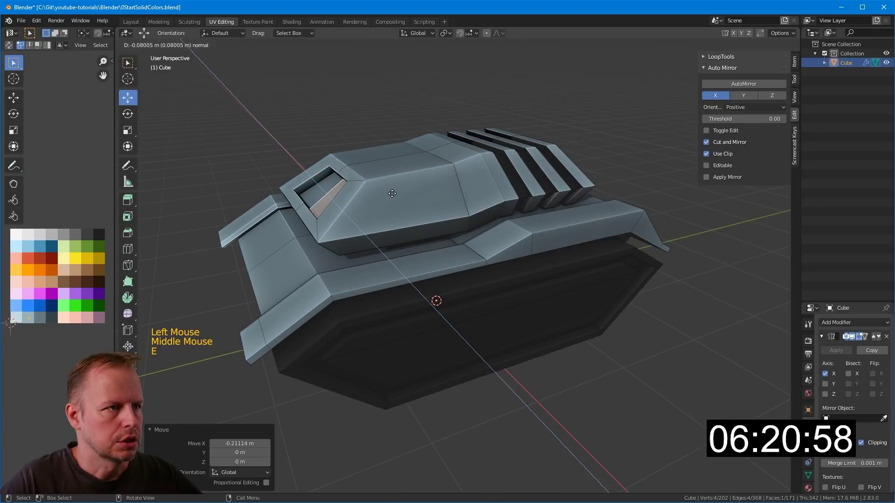
{"action": "right_click", "coordinate": [392, 194]}
{"action": "left_click_drag", "start_coordinate": [367, 189], "coordinate": [388, 188]}
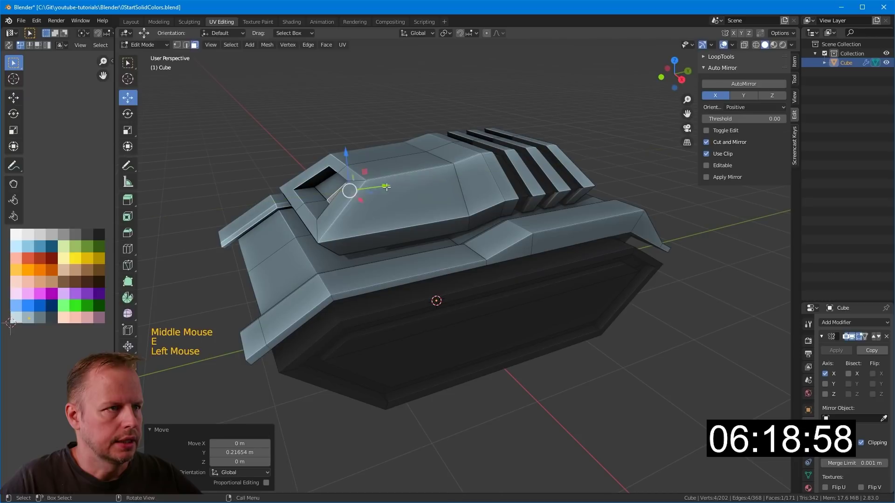
- Duplicate the recessed face in place and flatten the copy by scaling it to 0 along Y
{"action": "middle_click_drag", "start_coordinate": [424, 191], "coordinate": [465, 189]}
{"action": "key", "text": "shift+d"}
{"action": "right_click", "coordinate": [403, 189]}
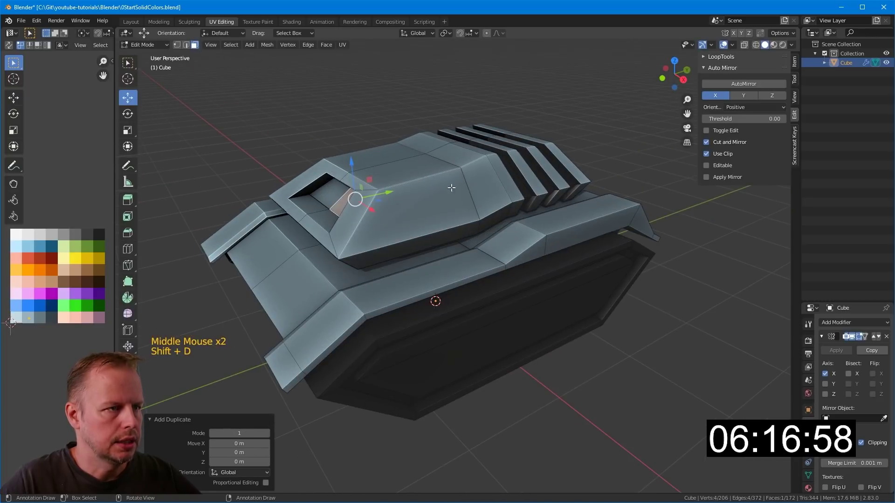
{"action": "key", "text": "s"}
{"action": "key", "text": "y"}
{"action": "key", "text": "0"}
{"action": "key", "text": "Return"}
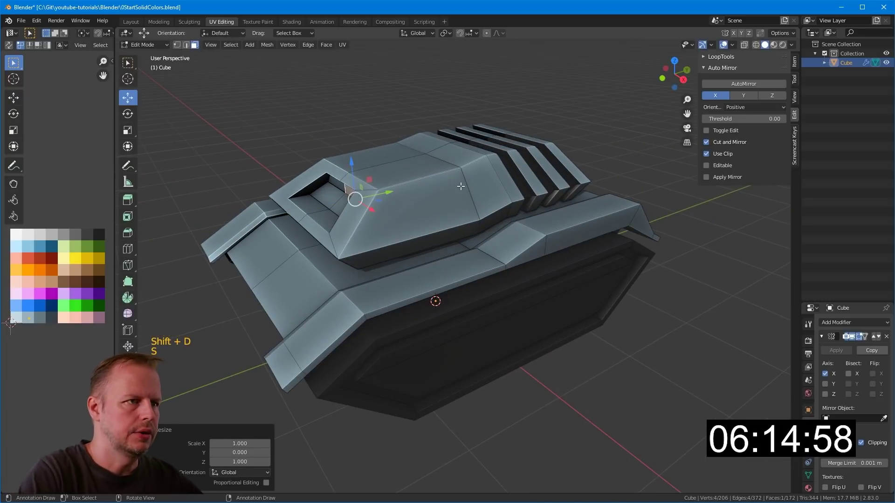
- Move the flattened copy forward out of the turret recess along Y and scale it to fit the opening
{"action": "left_click_drag", "start_coordinate": [394, 192], "coordinate": [352, 198]}
{"action": "key", "text": "s"}
{"action": "left_click", "coordinate": [352, 201]}
- Loop-cut the copied face horizontally through its middle, then move the cut edge outward and the lower outer corner inward for angled sides
{"action": "middle_click_drag", "start_coordinate": [352, 199], "coordinate": [395, 185]}
{"action": "scroll", "coordinate": [396, 179], "scroll_direction": "up", "scroll_amount": 2}
{"action": "key", "text": "ctrl+r"}
{"action": "left_click", "coordinate": [393, 161]}
{"action": "right_click", "coordinate": [438, 168]}
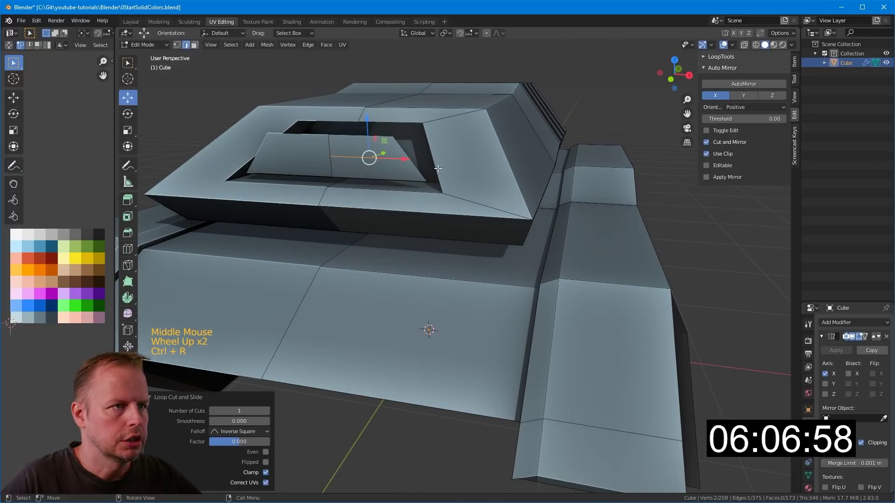
{"action": "left_click_drag", "start_coordinate": [404, 160], "coordinate": [434, 180]}
{"action": "key", "text": "1"}
{"action": "left_click", "coordinate": [428, 182]}
- Move both faces of the gun profile about 0.47 m back into the turret along Y and extrude them about 0.58 m forward
{"action": "key", "text": "3"}
{"action": "left_click", "coordinate": [373, 165]}
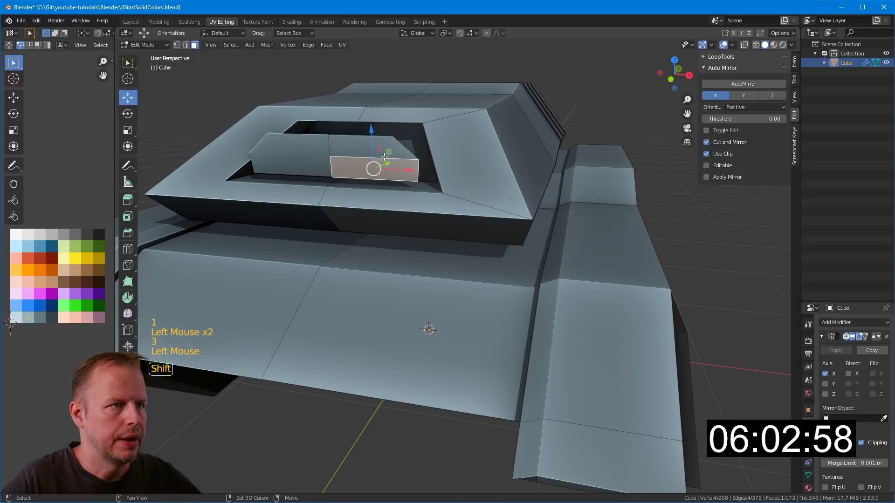
{"action": "left_click", "coordinate": [373, 148], "text": "shift"}
{"action": "scroll", "coordinate": [427, 165], "scroll_direction": "up", "scroll_amount": 1}
{"action": "middle_click_drag", "start_coordinate": [466, 168], "coordinate": [427, 165]}
{"action": "scroll", "coordinate": [427, 164], "scroll_direction": "down", "scroll_amount": 3}
{"action": "middle_click_drag", "start_coordinate": [397, 194], "coordinate": [375, 194]}
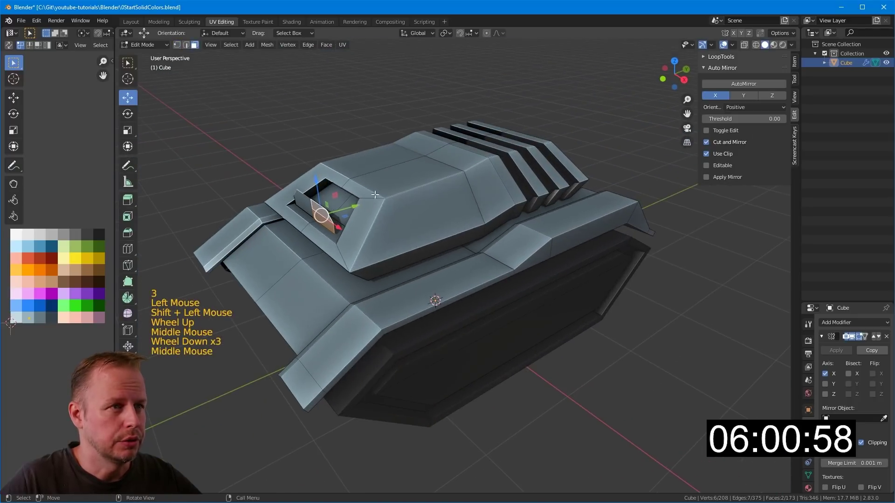
{"action": "left_click_drag", "start_coordinate": [354, 206], "coordinate": [396, 193]}
{"action": "key", "text": "e"}
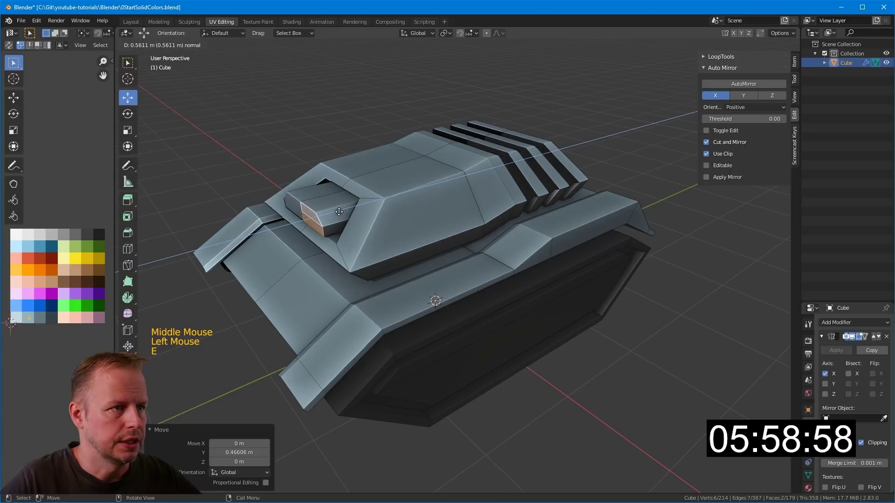
{"action": "left_click", "coordinate": [337, 213]}
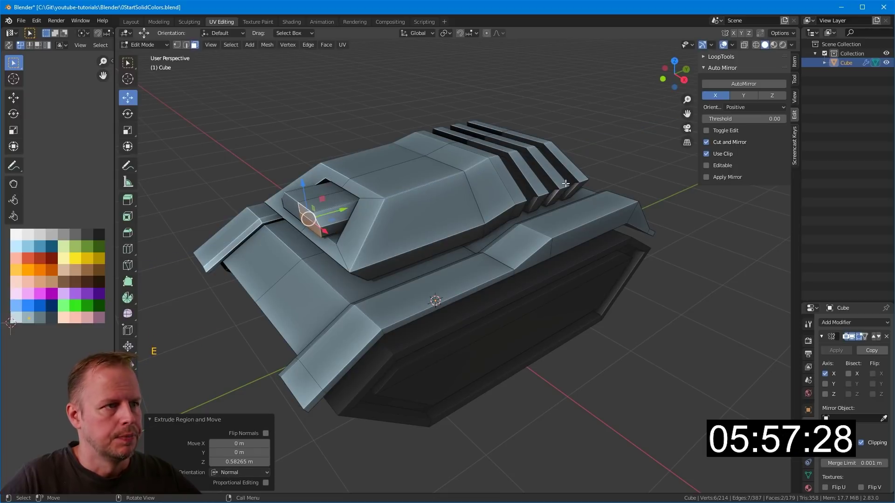
- Extrude a short lip on the gun's front faces, scale it to about 0.83 and extrude the next section forward
{"action": "key", "text": "e"}
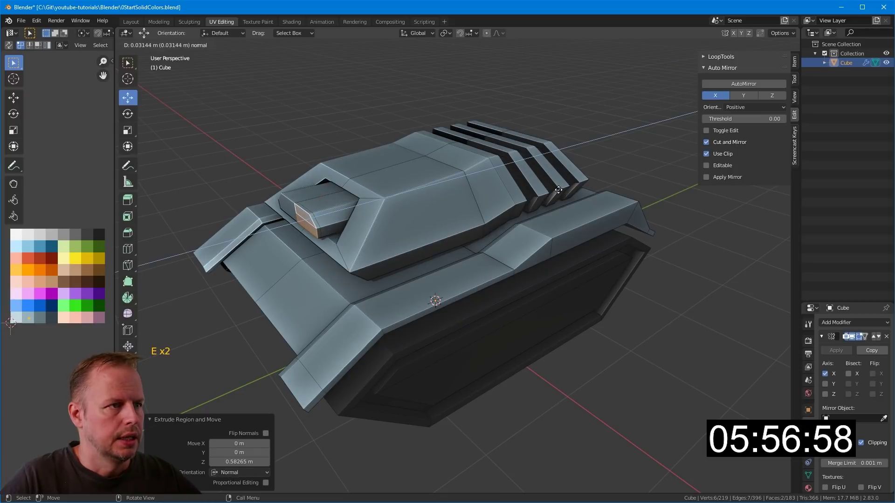
{"action": "left_click", "coordinate": [555, 186]}
{"action": "key", "text": "s"}
{"action": "left_click", "coordinate": [512, 197]}
{"action": "key", "text": "e"}
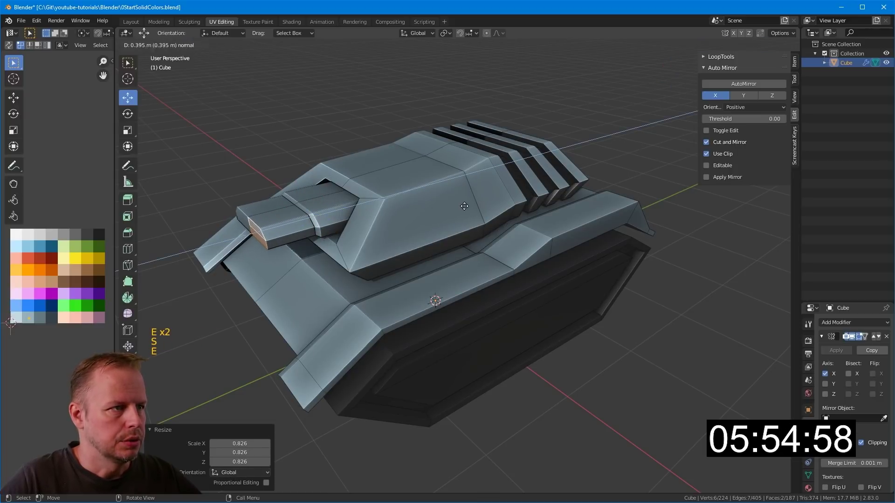
{"action": "left_click", "coordinate": [421, 212]}
- Scale the gun's front faces to about 0.73 and extrude them about 0.98 m forward as the barrel
{"action": "key", "text": "s"}
{"action": "left_click", "coordinate": [426, 212]}
{"action": "scroll", "coordinate": [416, 217], "scroll_direction": "down", "scroll_amount": 2}
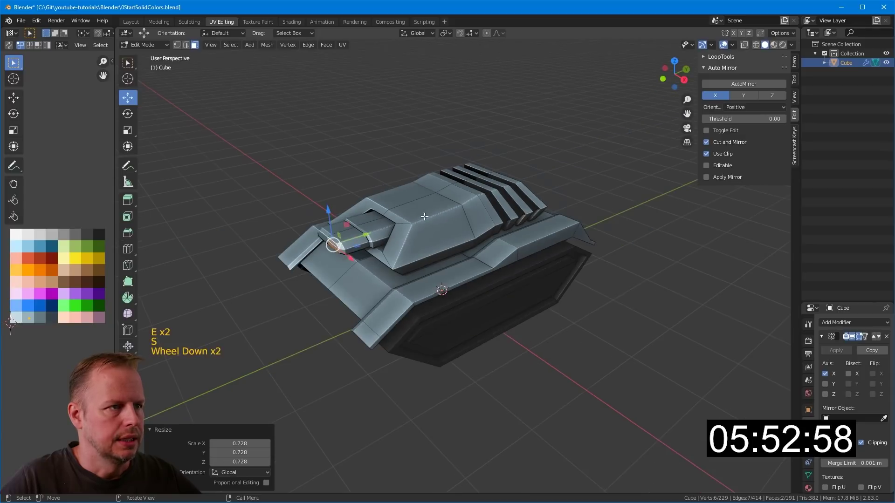
{"action": "key", "text": "e"}
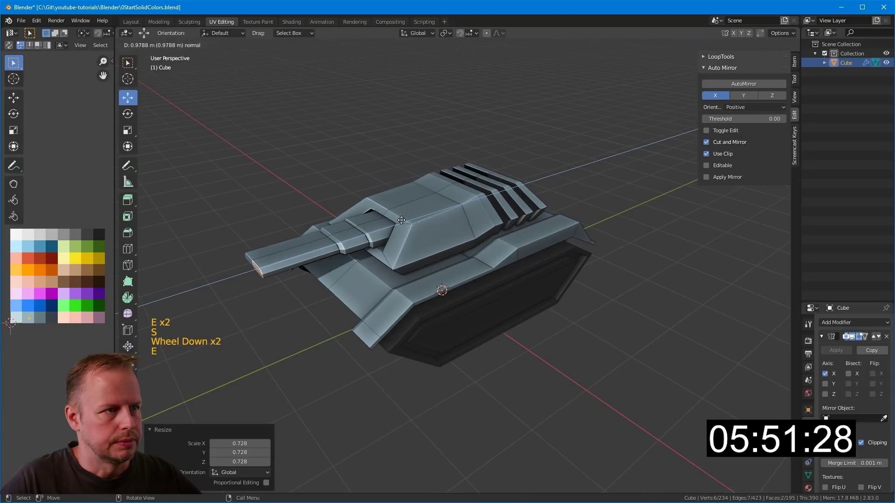
{"action": "left_click", "coordinate": [401, 220]}
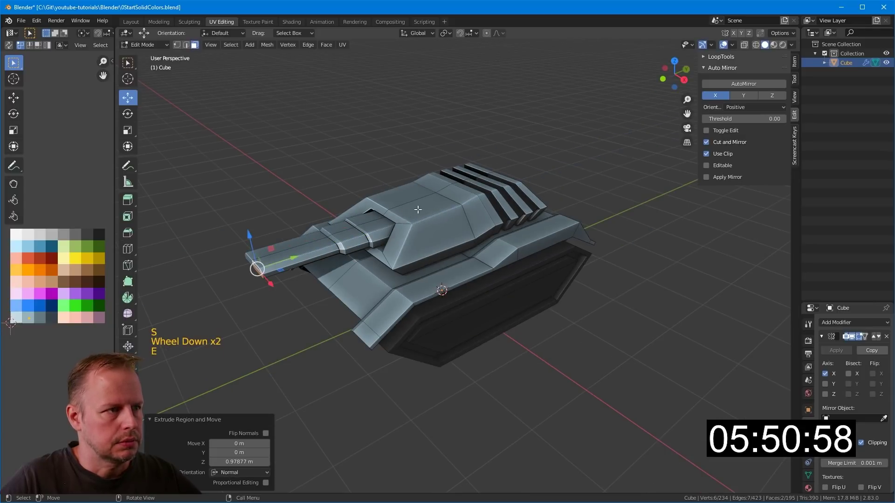
- Select the underside face of the long barrel section and lower it by about 0.07 m
{"action": "middle_click_drag", "start_coordinate": [401, 220], "coordinate": [457, 190]}
{"action": "scroll", "coordinate": [456, 190], "scroll_direction": "up", "scroll_amount": 2}
{"action": "key", "text": "3"}
{"action": "middle_click_drag", "start_coordinate": [336, 233], "coordinate": [381, 103]}
{"action": "scroll", "coordinate": [381, 103], "scroll_direction": "up", "scroll_amount": 1}
{"action": "scroll", "coordinate": [450, 111], "scroll_direction": "down", "scroll_amount": 2}
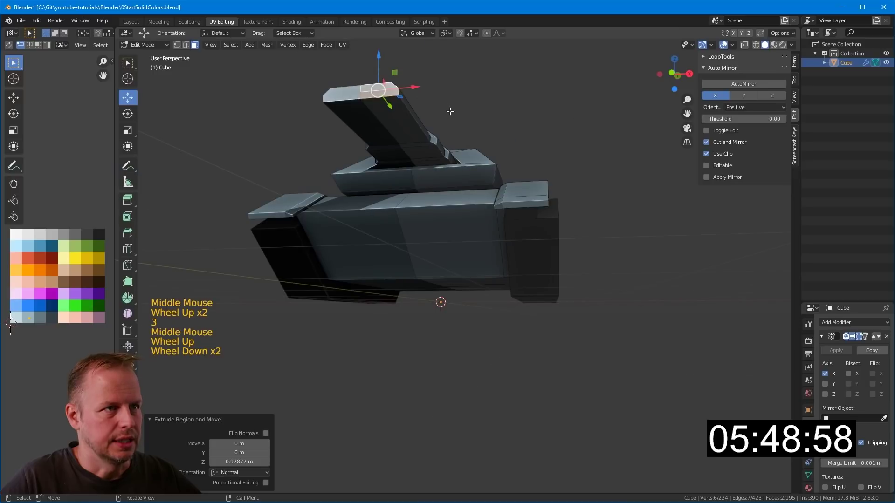
{"action": "left_click", "coordinate": [392, 124]}
{"action": "middle_click_drag", "start_coordinate": [519, 116], "coordinate": [482, 143]}
{"action": "left_click_drag", "start_coordinate": [311, 143], "coordinate": [317, 152]}
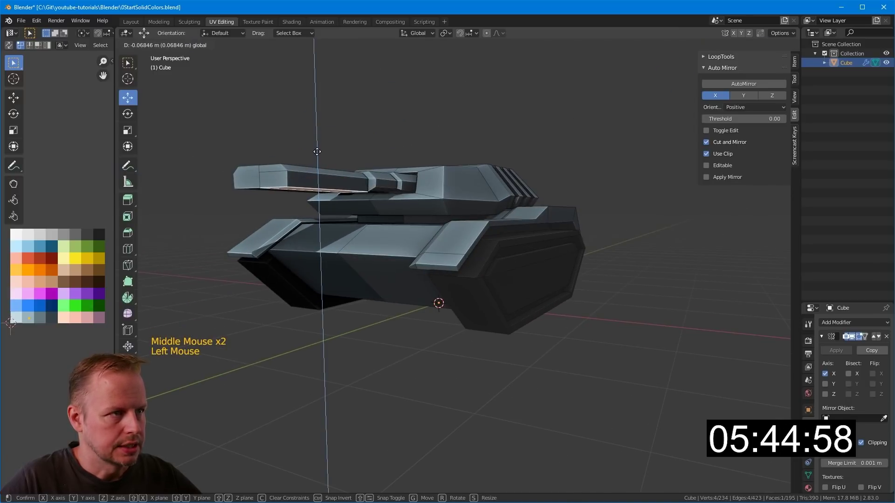
- Add a loop cut around the long barrel section near its inner end
{"action": "left_click", "coordinate": [311, 297]}
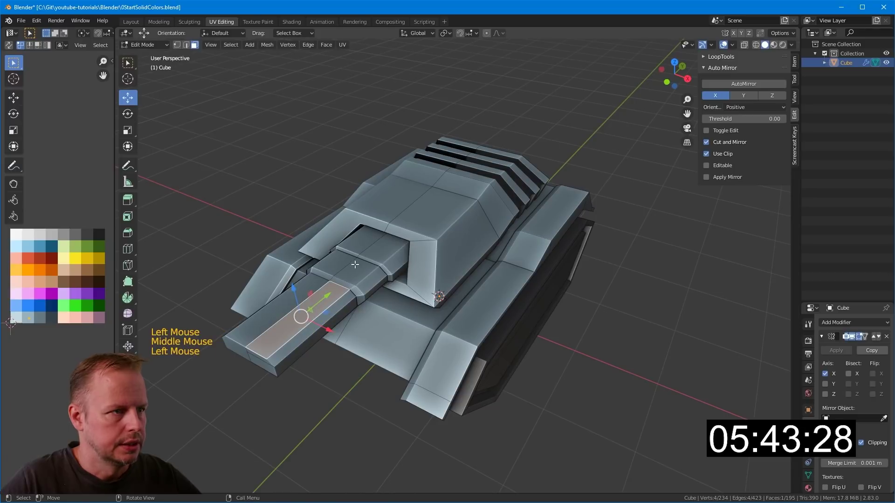
{"action": "key", "text": "ctrl+r"}
{"action": "middle_click_drag", "start_coordinate": [355, 265], "coordinate": [318, 266]}
- Select the top and bottom faces of the barrel's front part and extrude them about 0.06 m along their normals
{"action": "key", "text": "3"}
{"action": "left_click", "coordinate": [331, 288]}
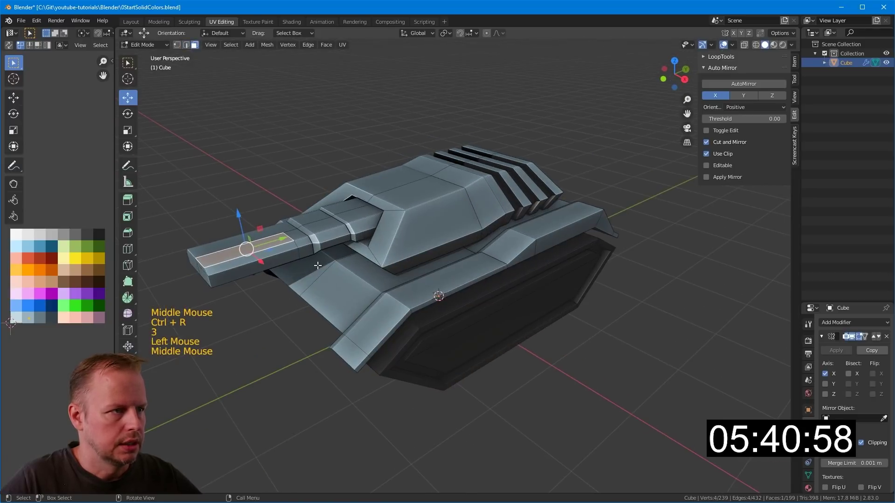
{"action": "middle_click_drag", "start_coordinate": [260, 249], "coordinate": [412, 211]}
{"action": "left_click", "coordinate": [296, 106], "text": "shift"}
{"action": "key", "text": "alt+e"}
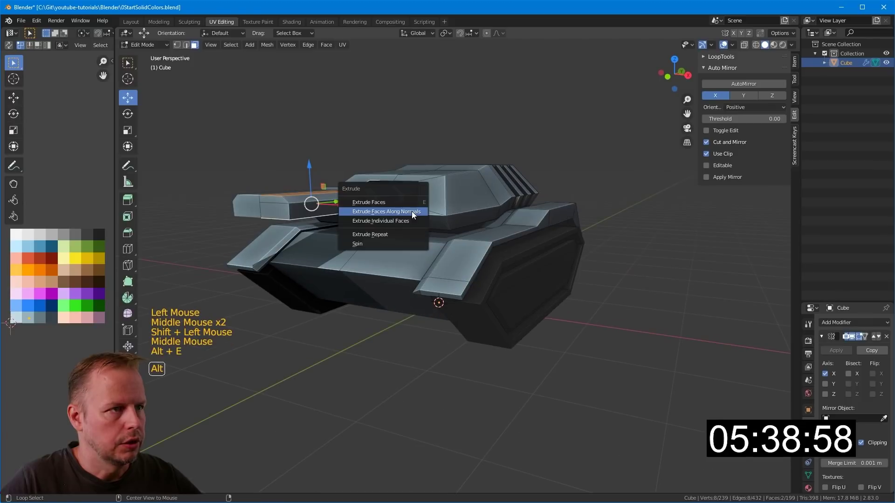
{"action": "left_click", "coordinate": [412, 212]}
{"action": "left_click", "coordinate": [414, 209]}
- Scale down the extruded top and bottom barrel faces to taper the raised blocks
{"action": "key", "text": "s"}
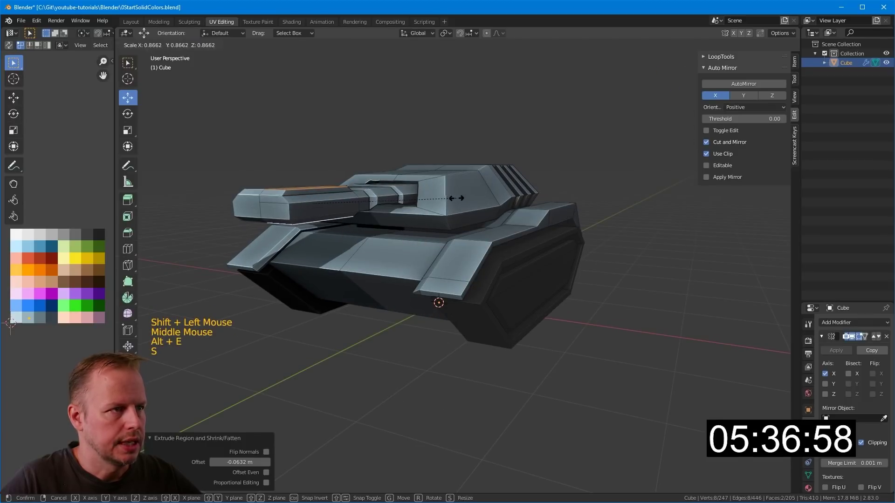
{"action": "left_click", "coordinate": [431, 196]}
{"action": "middle_click_drag", "start_coordinate": [432, 195], "coordinate": [237, 275]}
{"action": "scroll", "coordinate": [422, 228], "scroll_direction": "down", "scroll_amount": 1}
{"action": "middle_click_drag", "start_coordinate": [366, 246], "coordinate": [401, 238]}
{"action": "key", "text": "s"}
{"action": "left_click", "coordinate": [427, 213]}
- Extrude the side face of the gun mount outward by about 0.08 m and again by about 0.12 m
{"action": "key", "text": "3"}
{"action": "scroll", "coordinate": [410, 224], "scroll_direction": "up", "scroll_amount": 4}
{"action": "scroll", "coordinate": [349, 237], "scroll_direction": "down", "scroll_amount": 2}
{"action": "left_click", "coordinate": [349, 236]}
{"action": "scroll", "coordinate": [349, 236], "scroll_direction": "down", "scroll_amount": 2}
{"action": "scroll", "coordinate": [401, 238], "scroll_direction": "up", "scroll_amount": 1}
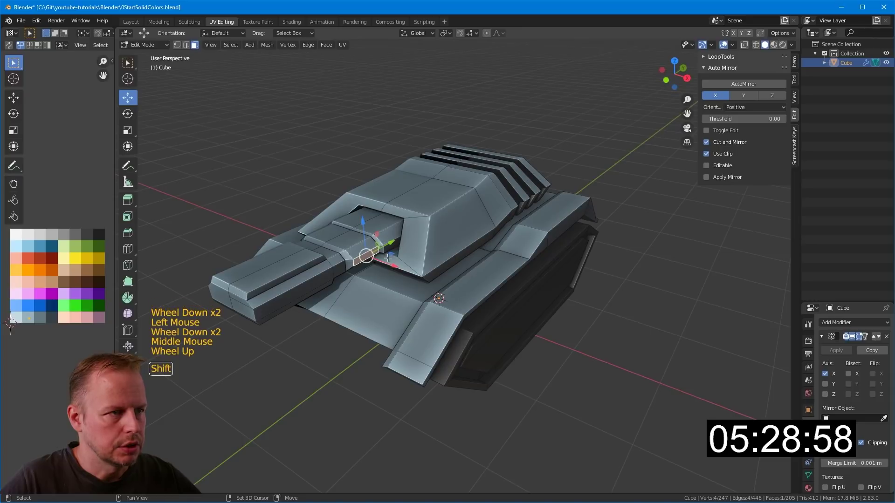
{"action": "key", "text": "e"}
{"action": "left_click", "coordinate": [402, 260]}
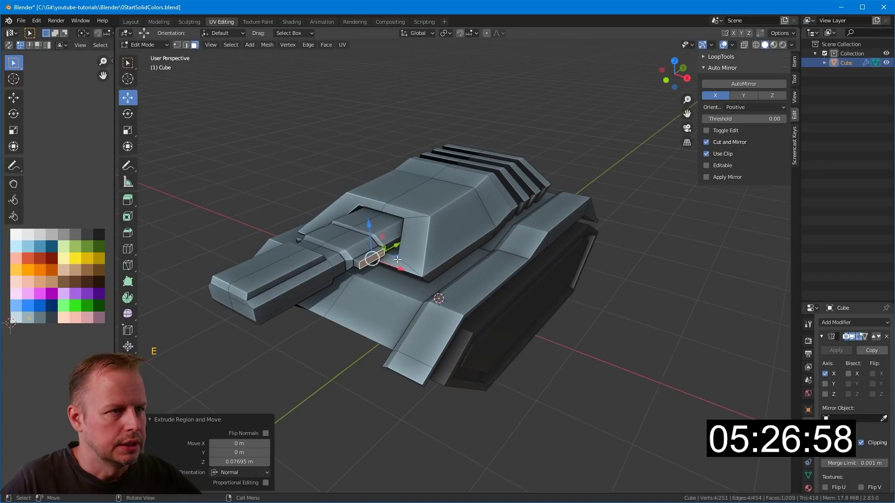
{"action": "key", "text": "e"}
{"action": "left_click", "coordinate": [400, 258]}
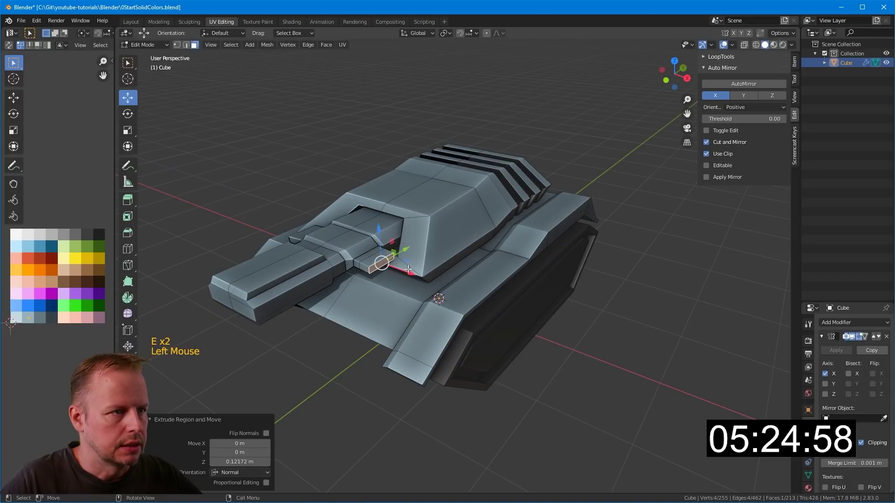
- Extrude the top and bottom faces of the mount's outer side block about 0.08 m along their normals
{"action": "key", "text": "3"}
{"action": "left_click", "coordinate": [379, 264]}
{"action": "scroll", "coordinate": [354, 259], "scroll_direction": "up", "scroll_amount": 1}
{"action": "scroll", "coordinate": [332, 250], "scroll_direction": "up", "scroll_amount": 1}
{"action": "middle_click_drag", "start_coordinate": [340, 256], "coordinate": [482, 214]}
{"action": "left_click", "coordinate": [390, 172]}
{"action": "left_click", "coordinate": [436, 118], "text": "shift"}
{"action": "key", "text": "alt+e"}
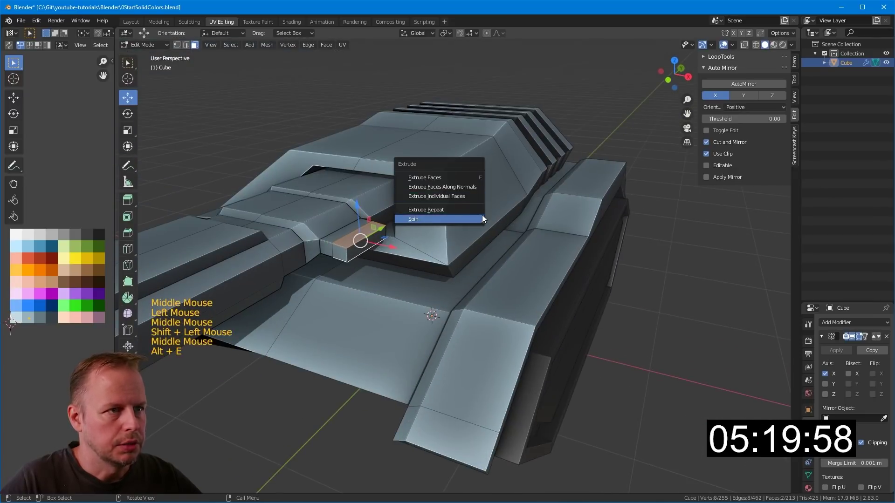
{"action": "left_click", "coordinate": [474, 185]}
{"action": "left_click", "coordinate": [475, 252]}
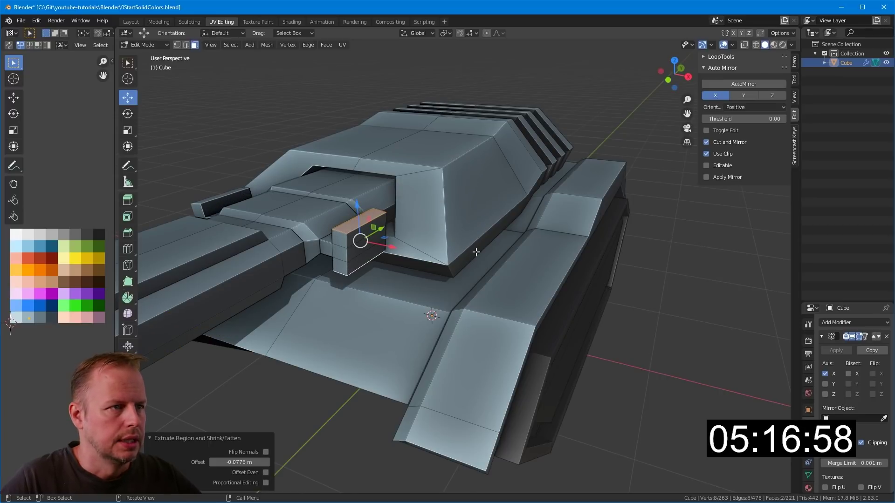
- Scale the extruded side block faces to about 0.93 and move them about 0.04 m inward along X
{"action": "key", "text": "s"}
{"action": "left_click", "coordinate": [468, 250]}
{"action": "key", "text": "g"}
{"action": "key", "text": "x"}
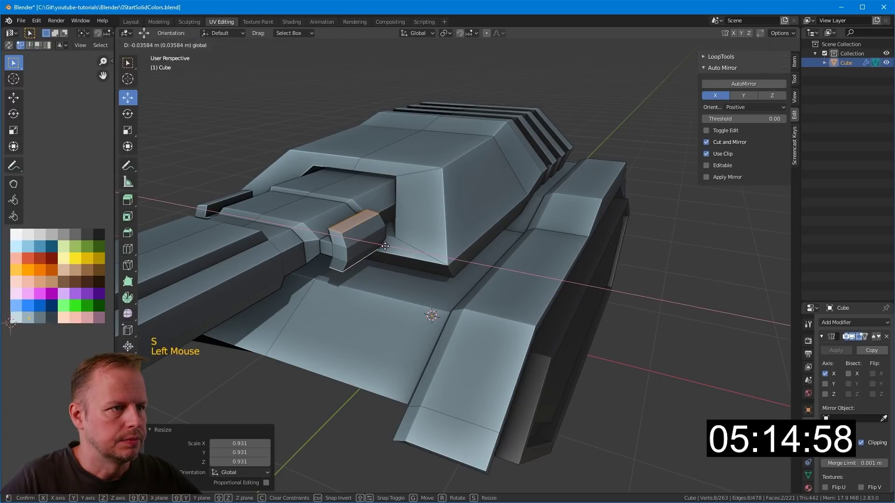
{"action": "left_click", "coordinate": [385, 247]}
{"action": "key", "text": "s"}
{"action": "right_click", "coordinate": [437, 219]}
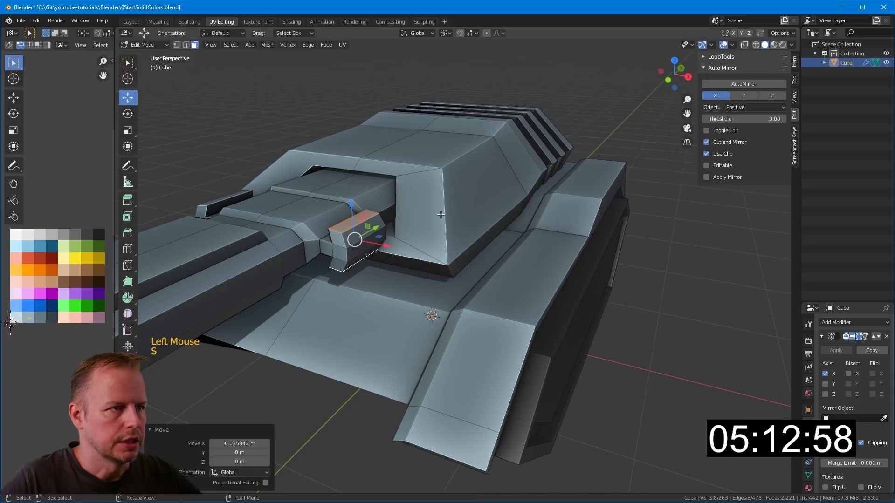
{"action": "key", "text": "s"}
{"action": "right_click", "coordinate": [455, 203]}
- Extrude the three front faces of the mount's outer side block about 0.87 m forward alongside the barrel
{"action": "left_click", "coordinate": [337, 242]}
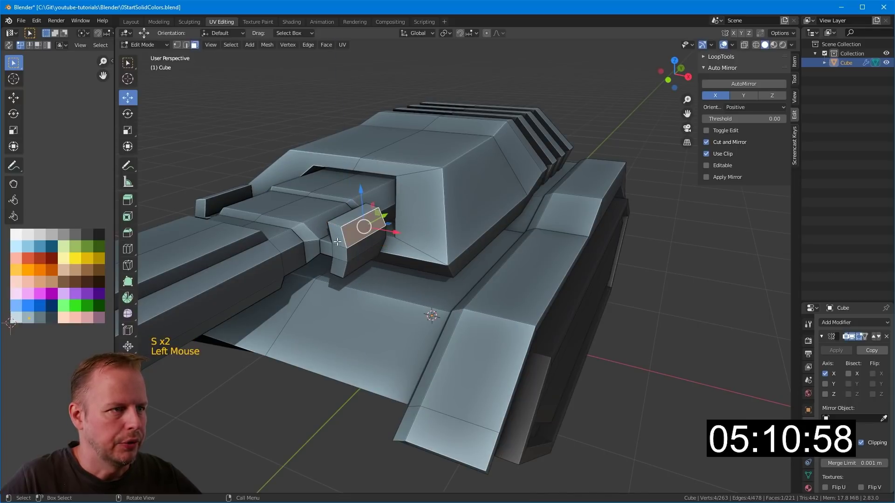
{"action": "left_click", "coordinate": [355, 231]}
{"action": "left_click", "coordinate": [356, 252], "text": "shift"}
{"action": "left_click", "coordinate": [340, 268], "text": "shift"}
{"action": "scroll", "coordinate": [341, 268], "scroll_direction": "down", "scroll_amount": 2}
{"action": "key", "text": "e"}
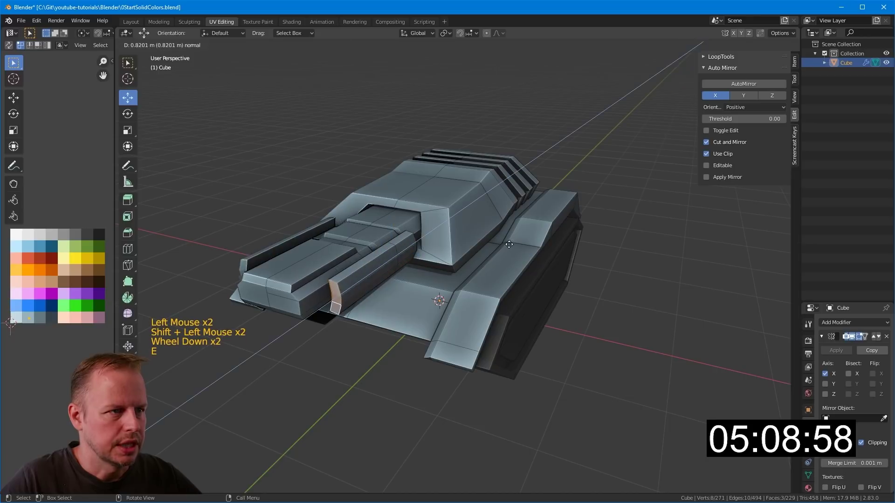
{"action": "left_click", "coordinate": [506, 251]}
- Move a front end face of the extruded side piece about 0.05 m forward along Y
{"action": "scroll", "coordinate": [506, 250], "scroll_direction": "up", "scroll_amount": 2}
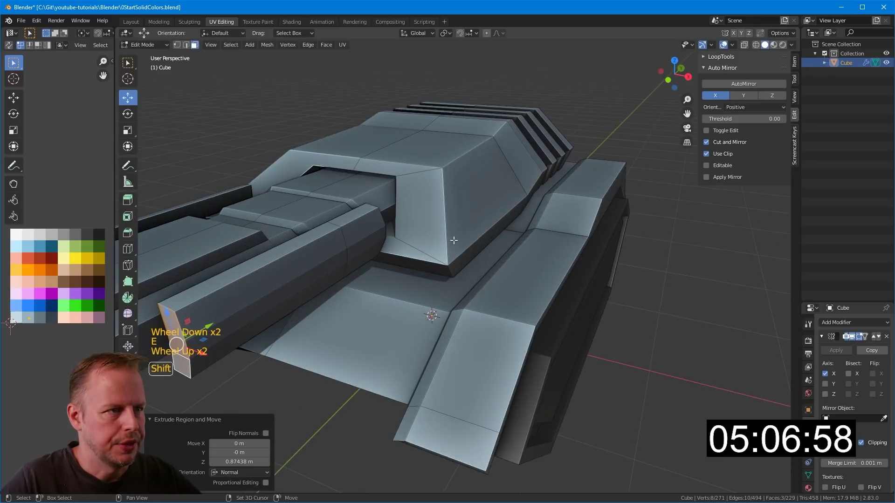
{"action": "middle_click_drag", "start_coordinate": [506, 250], "coordinate": [522, 247], "text": "shift"}
{"action": "middle_click_drag", "start_coordinate": [522, 247], "coordinate": [542, 244]}
{"action": "scroll", "coordinate": [443, 268], "scroll_direction": "down", "scroll_amount": 2}
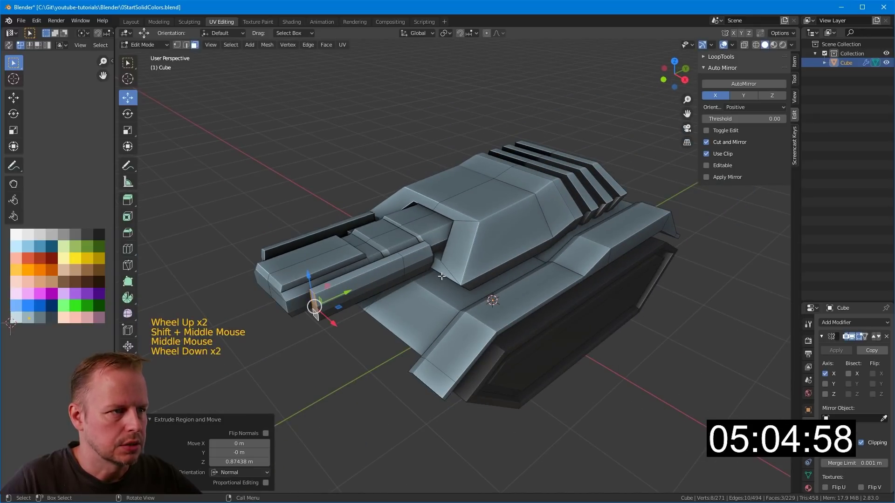
{"action": "scroll", "coordinate": [392, 291], "scroll_direction": "up", "scroll_amount": 1}
{"action": "left_click", "coordinate": [259, 321]}
{"action": "left_click_drag", "start_coordinate": [283, 314], "coordinate": [277, 319]}
- Add six evenly spaced loop cuts along the length of the barrel's side piece
{"action": "key", "text": "ctrl+r"}
{"action": "key", "text": "3"}
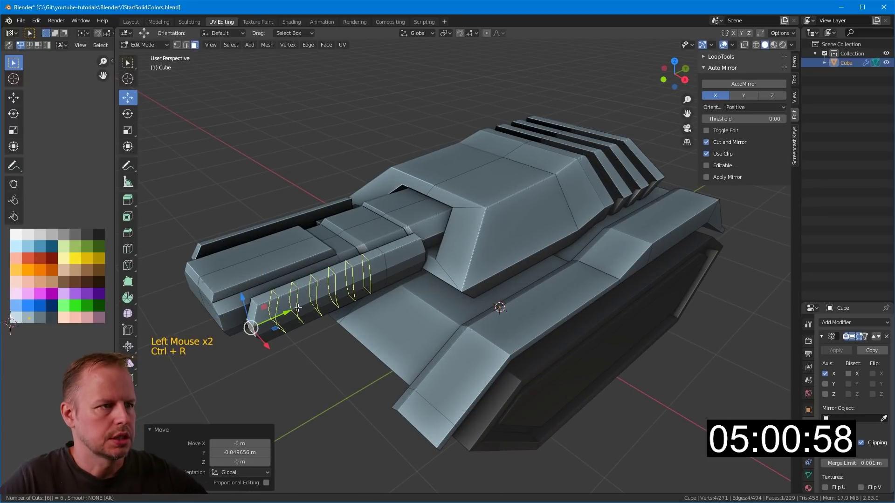
{"action": "left_click", "coordinate": [298, 308]}
- Inset three alternating face loops of the side piece by about 0.009 m
{"action": "left_click", "coordinate": [296, 291], "text": "alt"}
{"action": "left_click", "coordinate": [323, 281], "text": "alt+shift"}
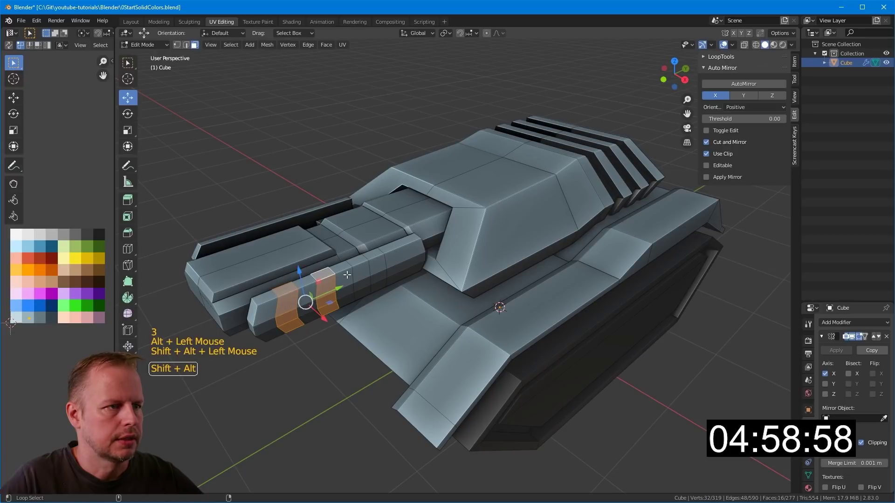
{"action": "left_click", "coordinate": [359, 275], "text": "alt+shift"}
{"action": "middle_click_drag", "start_coordinate": [358, 275], "coordinate": [554, 216]}
{"action": "key", "text": "i"}
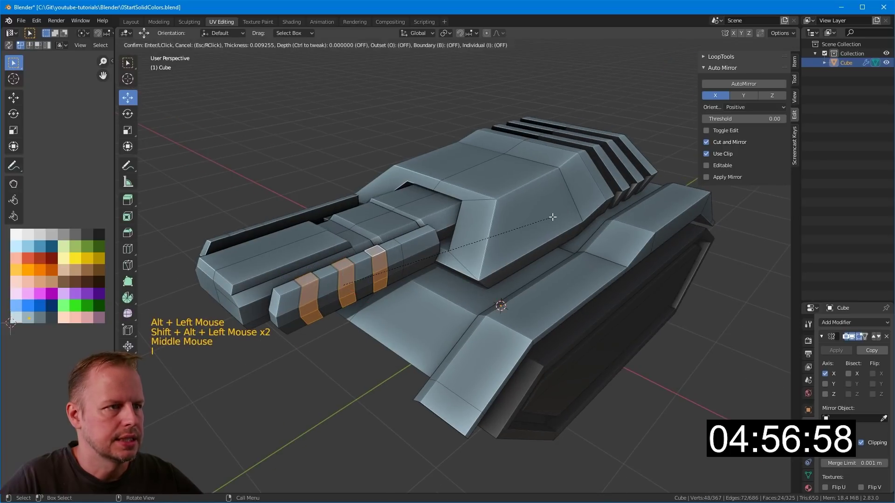
{"action": "left_click", "coordinate": [566, 216]}
- Shrink the three inset loops about 0.02 m inward and recolour them black from the palette
{"action": "key", "text": "alt+s"}
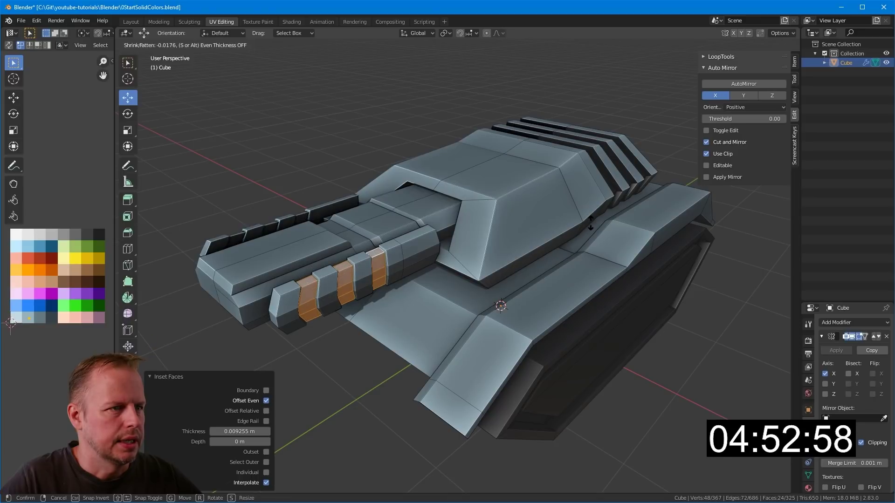
{"action": "left_click", "coordinate": [591, 224]}
{"action": "key", "text": "g"}
{"action": "scroll", "coordinate": [443, 252], "scroll_direction": "down", "scroll_amount": 2}
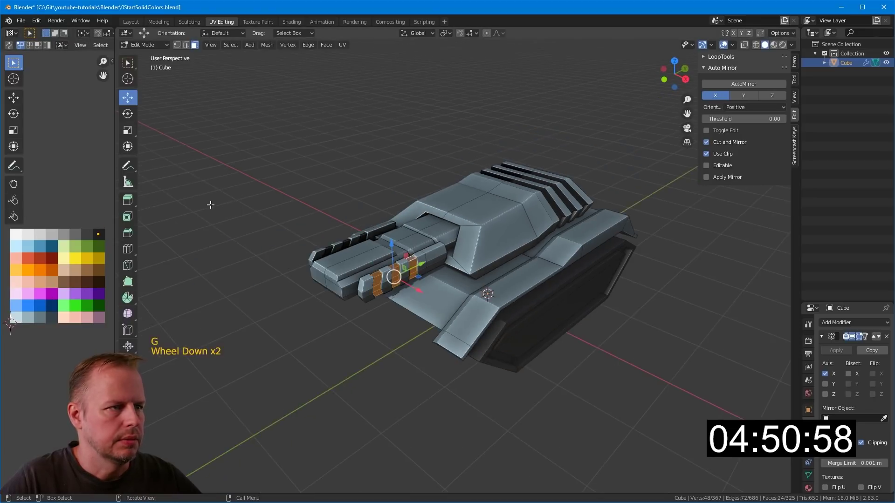
- Inset the two front end faces of the barrel together by about 0.029 m
{"action": "key", "text": "3"}
{"action": "middle_click_drag", "start_coordinate": [401, 252], "coordinate": [600, 205]}
{"action": "left_click", "coordinate": [441, 253]}
{"action": "scroll", "coordinate": [415, 261], "scroll_direction": "up", "scroll_amount": 1}
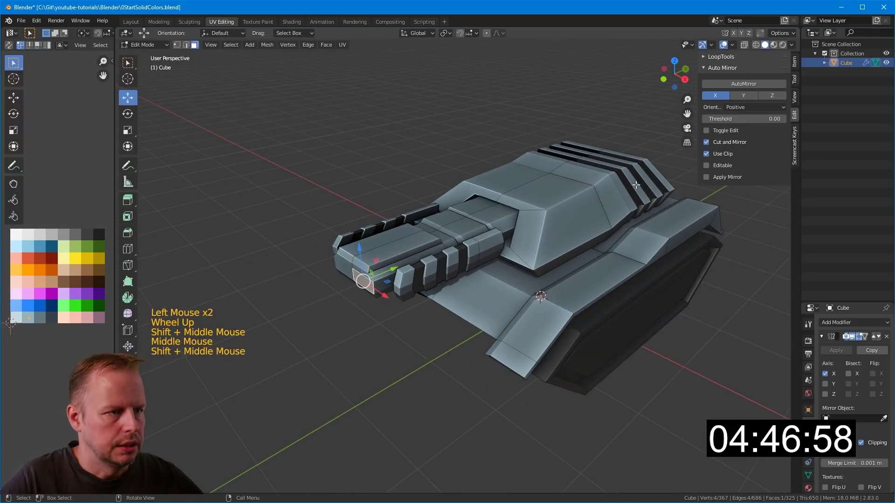
{"action": "key", "text": "i"}
{"action": "key", "text": "ctrl+z"}
{"action": "middle_click_drag", "start_coordinate": [392, 254], "coordinate": [638, 161]}
{"action": "left_click", "coordinate": [443, 184], "text": "shift"}
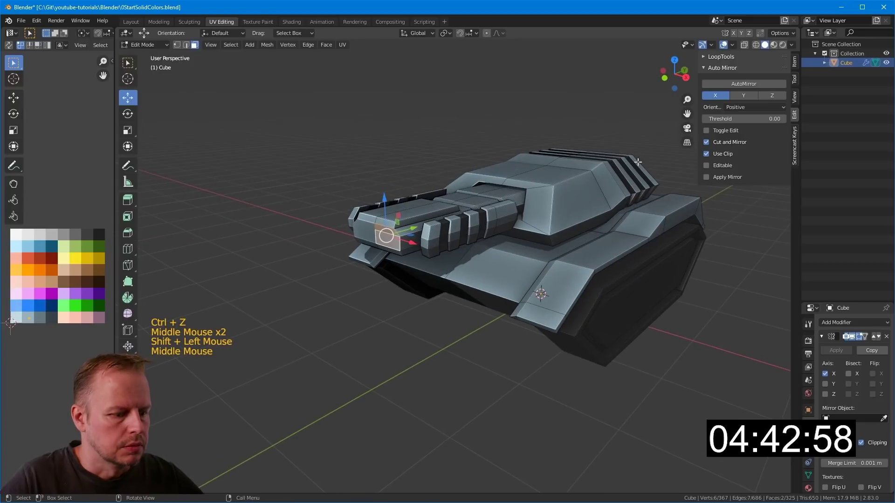
{"action": "key", "text": "i"}
{"action": "left_click", "coordinate": [666, 150]}
- Extrude the inset barrel end faces about 0.10 m outward and try a further inset on them
{"action": "key", "text": "e"}
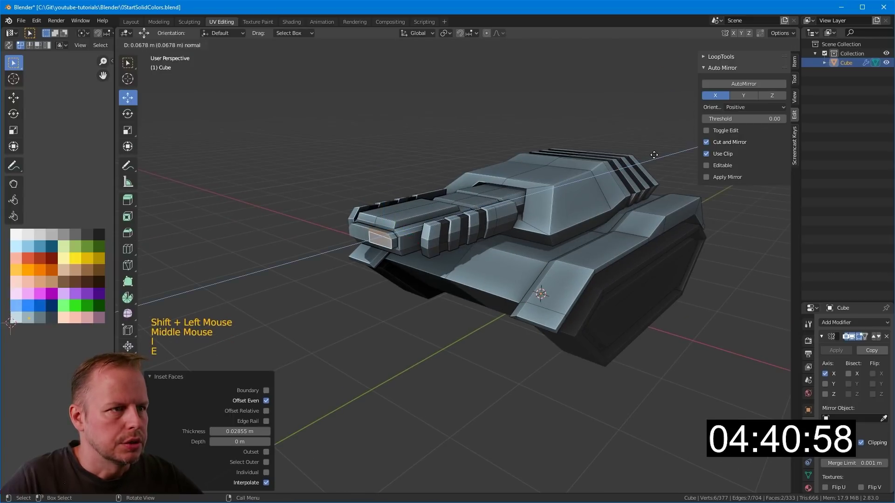
{"action": "left_click", "coordinate": [651, 156]}
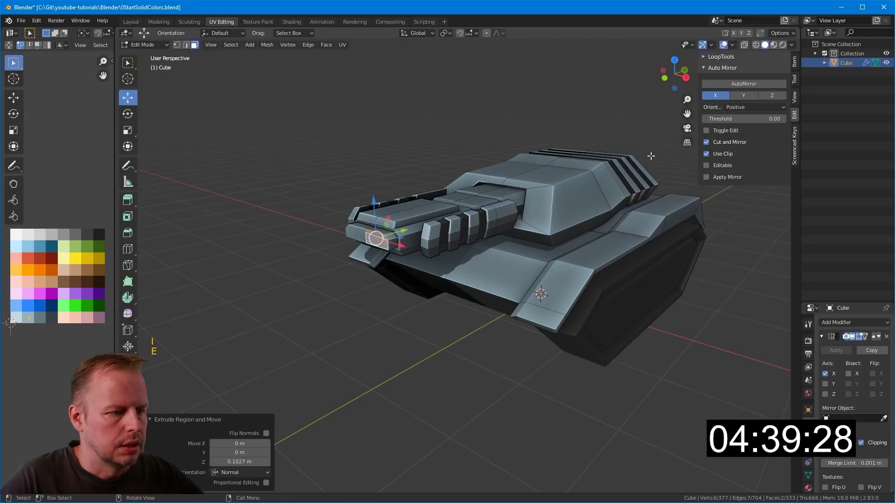
{"action": "left_click", "coordinate": [744, 132]}
{"action": "key", "text": "i"}
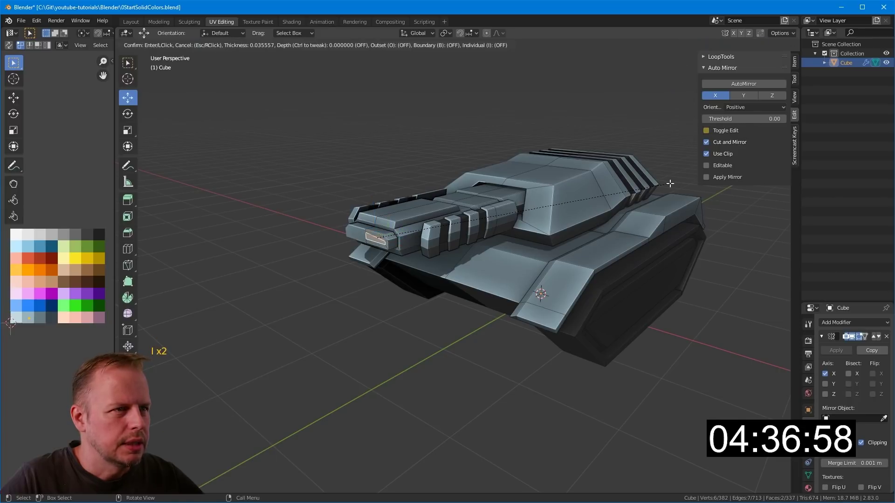
{"action": "key", "text": "Escape"}
- Lower the horizontal edge across the barrel's end about 0.007 m along Z and slide it slightly
{"action": "middle_click_drag", "start_coordinate": [406, 216], "coordinate": [434, 210]}
{"action": "scroll", "coordinate": [434, 210], "scroll_direction": "up", "scroll_amount": 2}
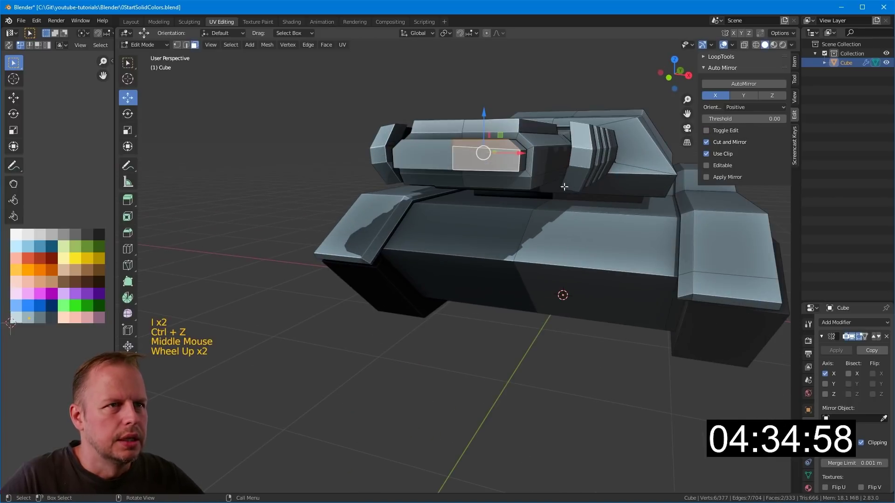
{"action": "key", "text": "2"}
{"action": "left_click", "coordinate": [508, 151]}
{"action": "left_click_drag", "start_coordinate": [482, 114], "coordinate": [482, 116]}
{"action": "key", "text": "g"}
{"action": "key", "text": "g"}
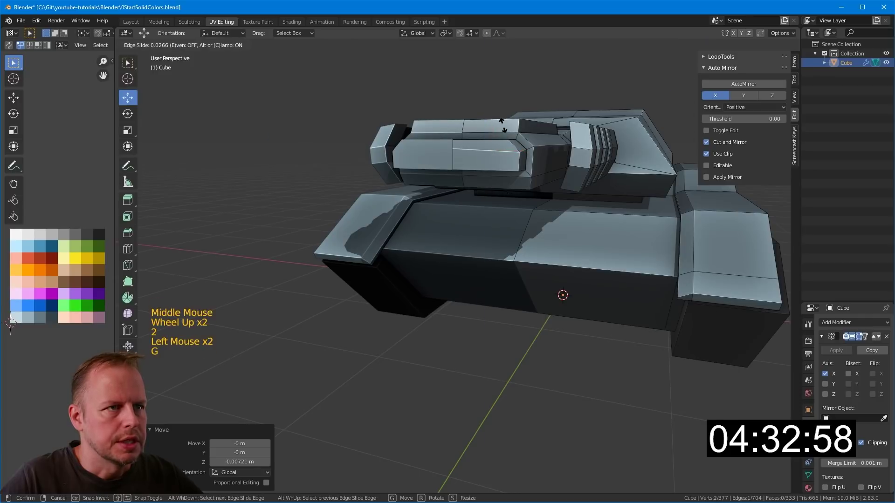
{"action": "left_click", "coordinate": [503, 129]}
- Inset the barrel's end faces by about 0.023 m and extrude them about 0.37 m inward as a muzzle opening
{"action": "scroll", "coordinate": [482, 154], "scroll_direction": "down", "scroll_amount": 2}
{"action": "middle_click_drag", "start_coordinate": [482, 154], "coordinate": [382, 275]}
{"action": "key", "text": "3"}
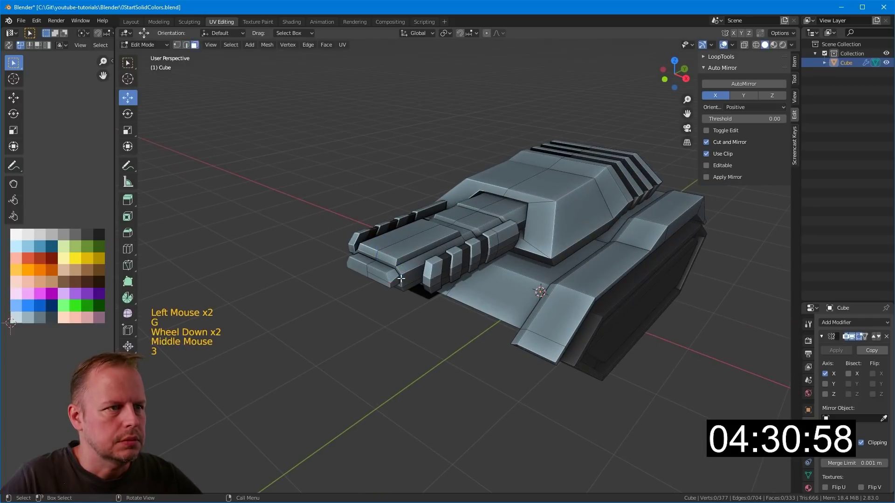
{"action": "left_click", "coordinate": [379, 276]}
{"action": "left_click", "coordinate": [485, 257], "text": "shift"}
{"action": "key", "text": "i"}
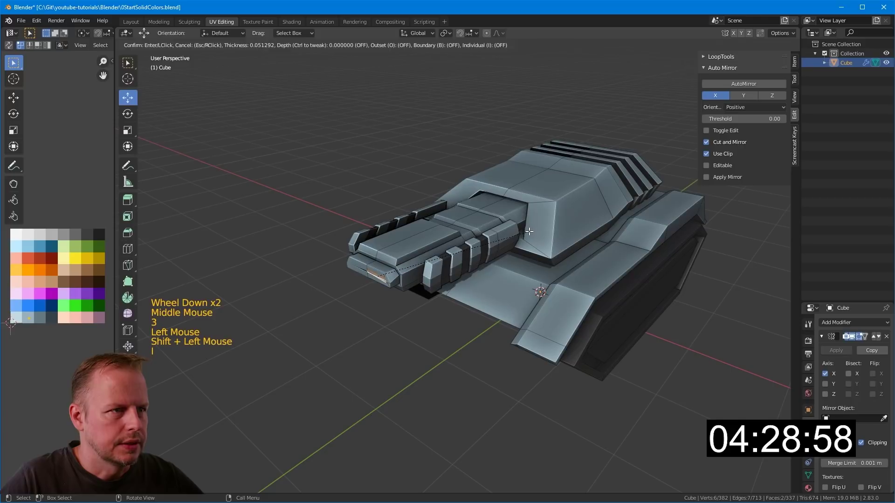
{"action": "left_click", "coordinate": [533, 230]}
{"action": "key", "text": "e"}
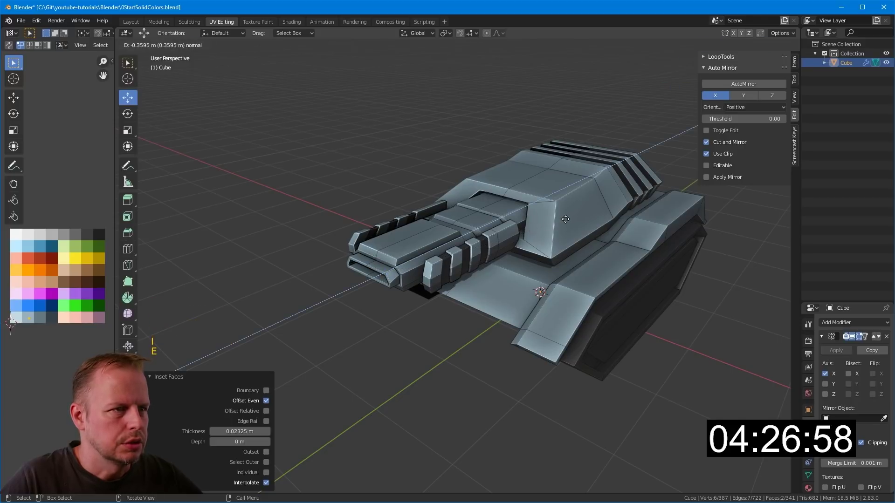
{"action": "left_click", "coordinate": [565, 219]}
- Undo the muzzle recess, edge adjustments and outward extrusion, back to the first inset of the barrel's end faces
{"action": "scroll", "coordinate": [565, 219], "scroll_direction": "down", "scroll_amount": 2}
{"action": "scroll", "coordinate": [565, 219], "scroll_direction": "up", "scroll_amount": 1}
{"action": "scroll", "coordinate": [583, 205], "scroll_direction": "up", "scroll_amount": 4}
{"action": "middle_click_drag", "start_coordinate": [565, 219], "coordinate": [621, 195]}
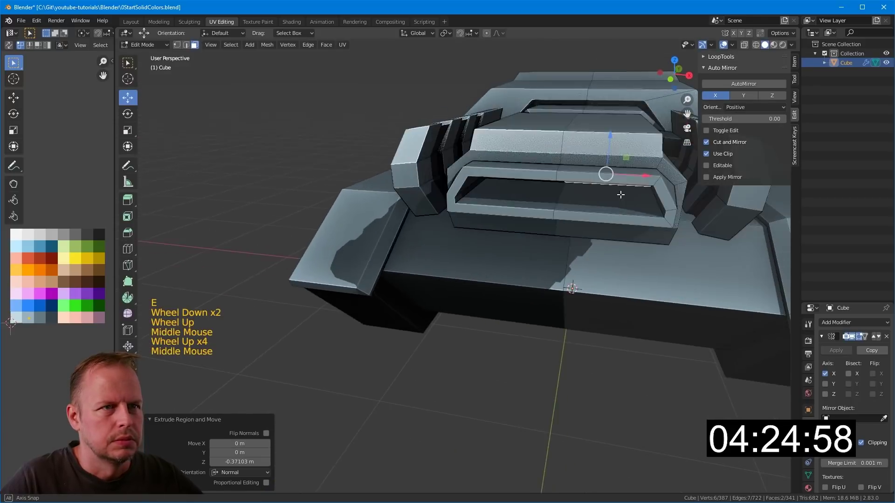
{"action": "scroll", "coordinate": [621, 194], "scroll_direction": "down", "scroll_amount": 1}
{"action": "key", "text": "ctrl+z"}
{"action": "key", "text": "ctrl+z"}
{"action": "key", "text": "ctrl+z"}
{"action": "key", "text": "ctrl+z"}
{"action": "key", "text": "ctrl+z"}
{"action": "key", "text": "ctrl+z"}
{"action": "key", "text": "ctrl+z"}
{"action": "key", "text": "ctrl+z"}
{"action": "key", "text": "ctrl+z"}
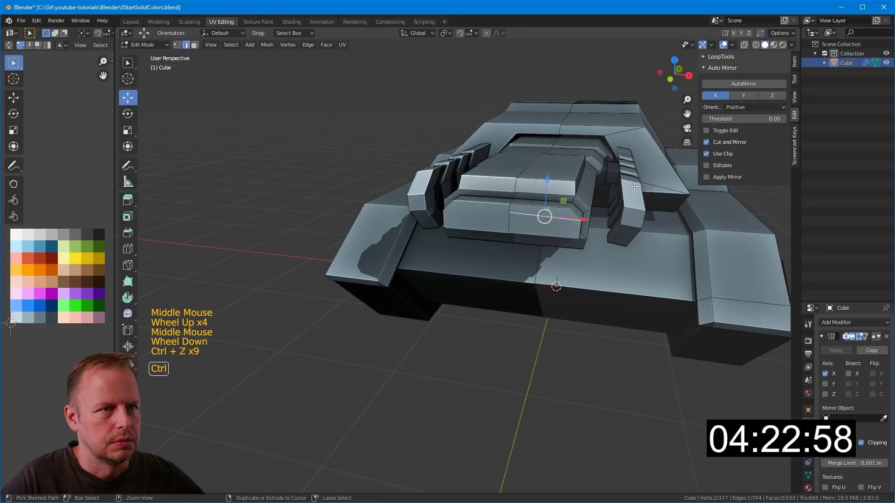
{"action": "key", "text": "ctrl+z"}
{"action": "key", "text": "ctrl+z"}
{"action": "key", "text": "ctrl+z"}
{"action": "key", "text": "ctrl+z"}
{"action": "key", "text": "ctrl+z"}
{"action": "key", "text": "ctrl+z"}
- Extrude the inset end faces about 0.21 m into the barrel to hollow out the muzzle
{"action": "middle_click_drag", "start_coordinate": [634, 186], "coordinate": [603, 180]}
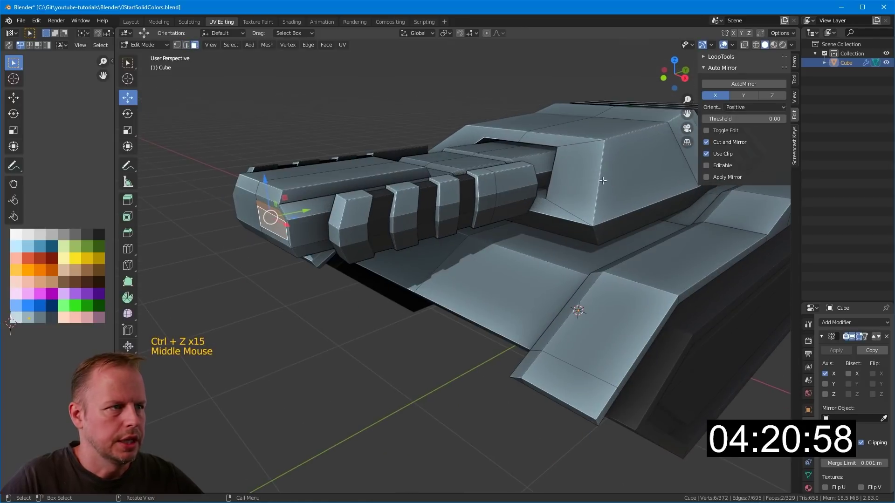
{"action": "key", "text": "e"}
{"action": "left_click", "coordinate": [492, 190]}
{"action": "scroll", "coordinate": [410, 155], "scroll_direction": "down", "scroll_amount": 1}
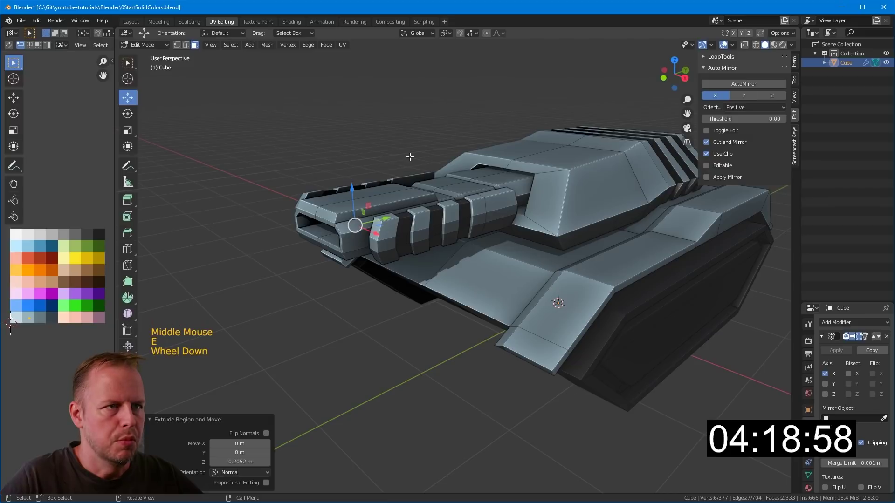
- Inset the strip of top faces from the turret to the barrel's front by about 0.045 m with Boundary on
{"action": "middle_click_drag", "start_coordinate": [410, 155], "coordinate": [495, 296]}
{"action": "key", "text": "3"}
{"action": "left_click", "coordinate": [495, 296]}
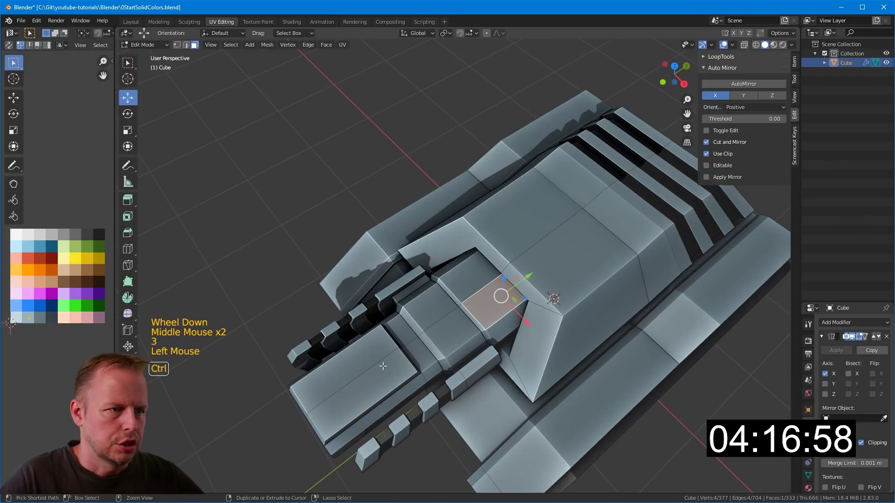
{"action": "left_click", "coordinate": [387, 368], "text": "ctrl"}
{"action": "middle_click_drag", "start_coordinate": [386, 367], "coordinate": [620, 249]}
{"action": "key", "text": "i"}
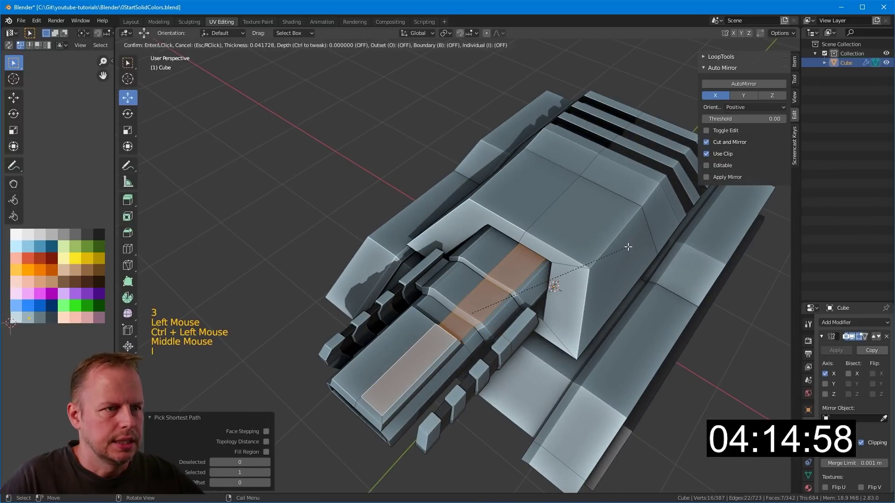
{"action": "key", "text": "b"}
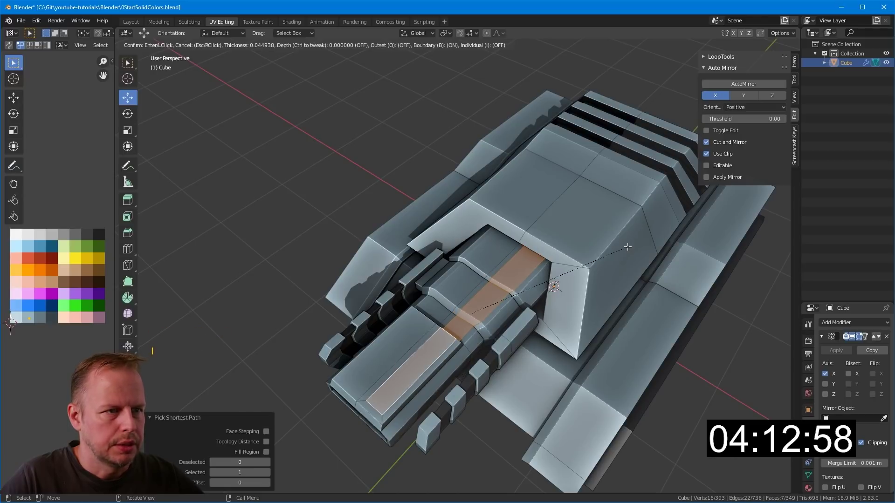
{"action": "left_click", "coordinate": [628, 246]}
- Raise the inset top strip of the barrel about 0.028 m along its normals with Shrink/Fatten
{"action": "middle_click_drag", "start_coordinate": [627, 246], "coordinate": [591, 231]}
{"action": "key", "text": "alt+s"}
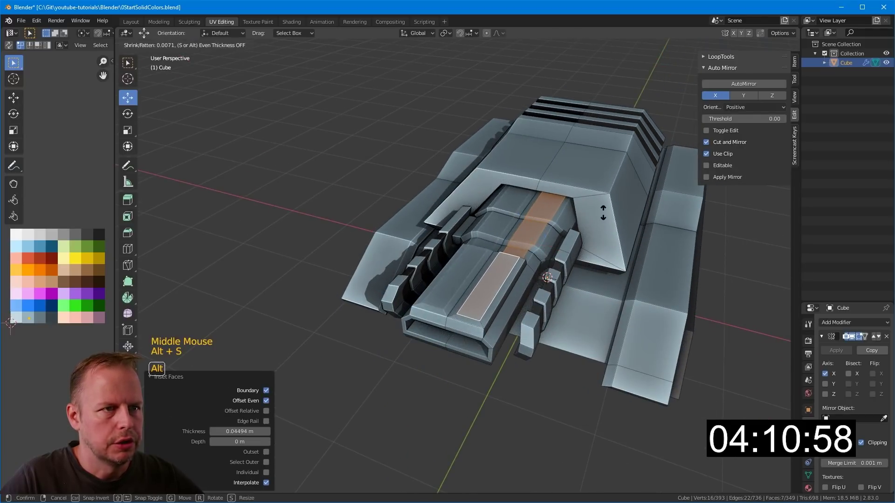
{"action": "left_click", "coordinate": [604, 211]}
- Inset the three rear faces of the raised barrel strip nearest the turret by about 0.044 m
{"action": "middle_click_drag", "start_coordinate": [601, 212], "coordinate": [576, 222]}
{"action": "key", "text": "3"}
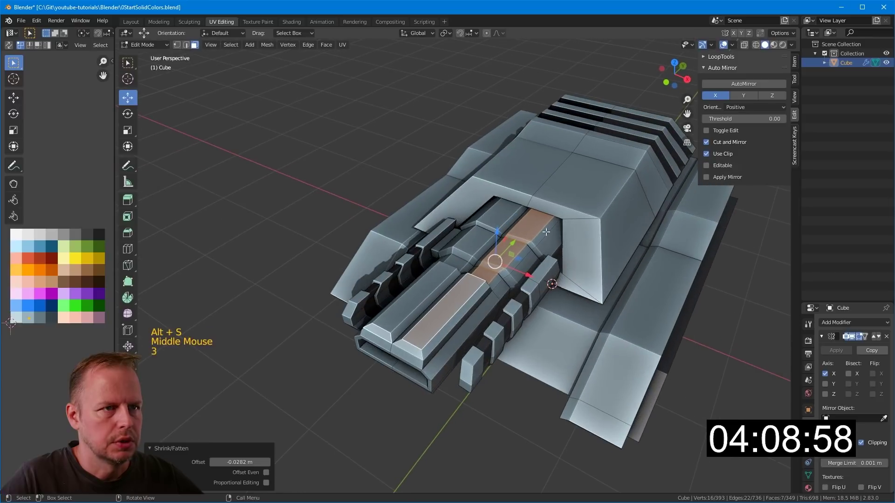
{"action": "left_click", "coordinate": [535, 227]}
{"action": "middle_click_drag", "start_coordinate": [525, 233], "coordinate": [466, 280]}
{"action": "left_click", "coordinate": [462, 286], "text": "shift"}
{"action": "left_click", "coordinate": [471, 285], "text": "shift"}
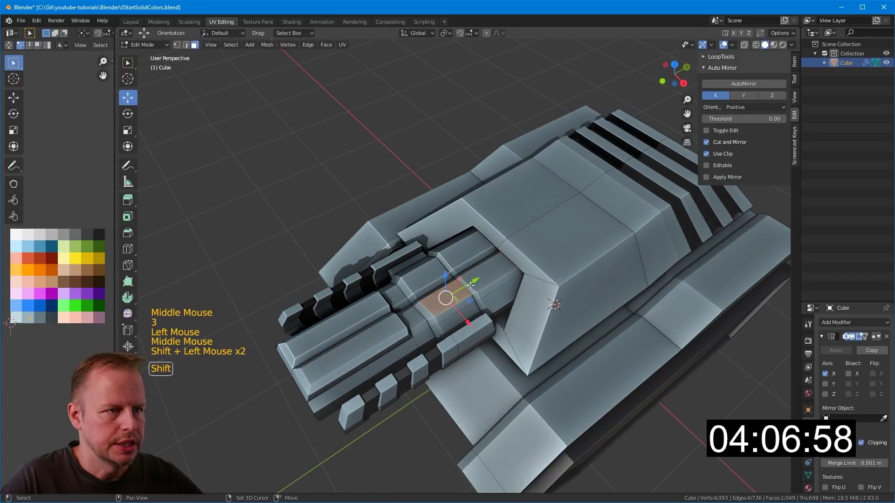
{"action": "left_click", "coordinate": [487, 274], "text": "shift"}
{"action": "key", "text": "i"}
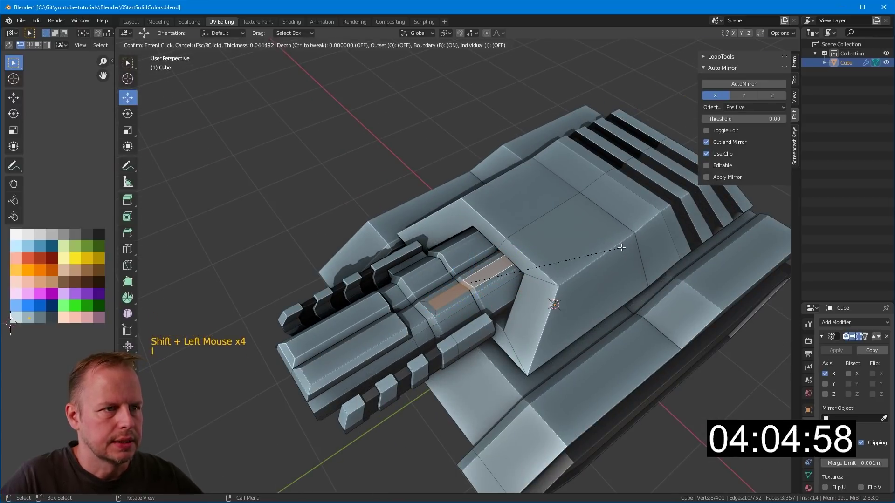
{"action": "left_click", "coordinate": [622, 247]}
- Extrude the inset rear strip faces about 0.035 m outward and scale the resulting top faces down
{"action": "middle_click_drag", "start_coordinate": [622, 247], "coordinate": [513, 205]}
{"action": "left_click_drag", "start_coordinate": [511, 205], "coordinate": [539, 205]}
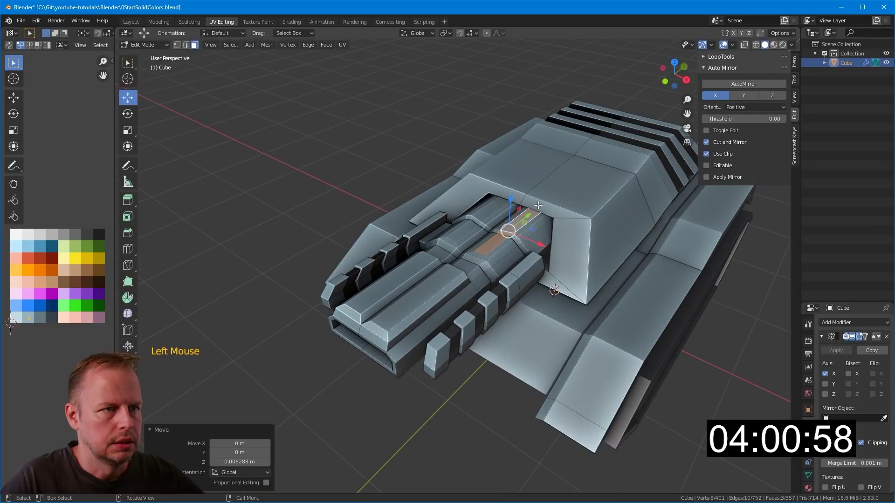
{"action": "key", "text": "ctrl+z"}
{"action": "key", "text": "e"}
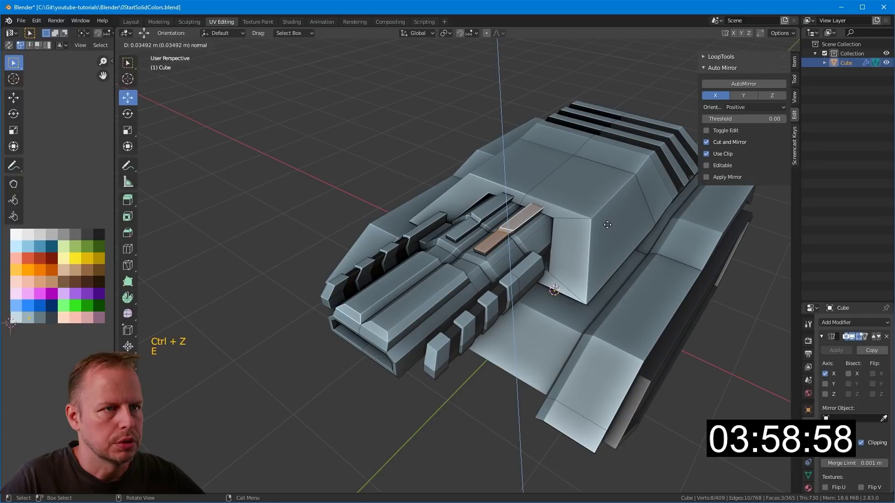
{"action": "left_click", "coordinate": [607, 225]}
{"action": "middle_click_drag", "start_coordinate": [608, 225], "coordinate": [525, 240]}
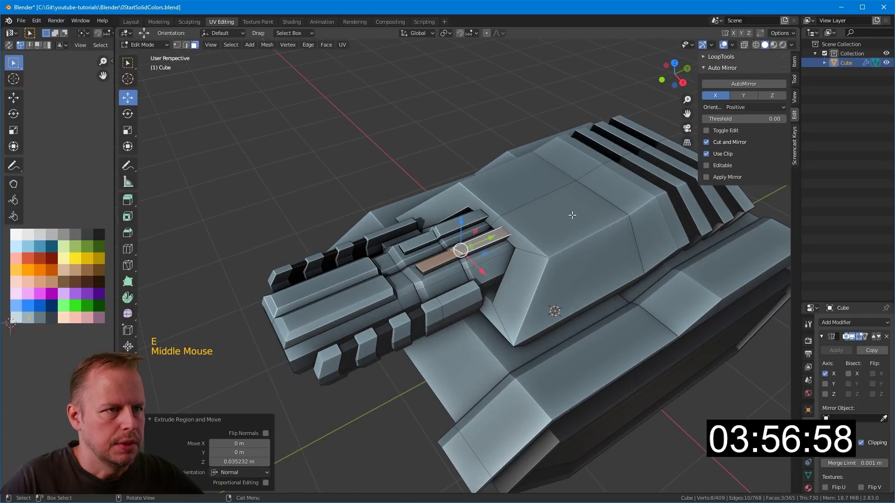
{"action": "key", "text": "s"}
- Move the turret's front upper edges above the gun opening forward along Y
{"action": "key", "text": "2"}
{"action": "left_click", "coordinate": [506, 219]}
{"action": "left_click", "coordinate": [513, 206], "text": "shift"}
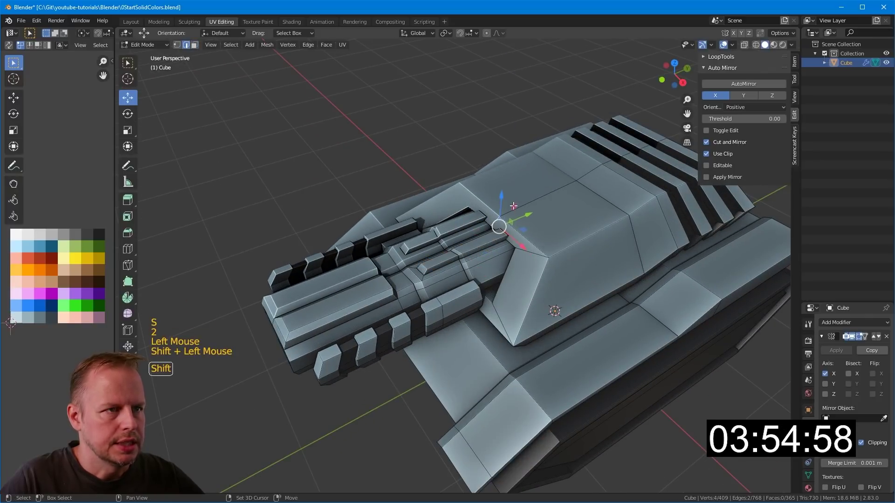
{"action": "left_click", "coordinate": [505, 237]}
{"action": "left_click_drag", "start_coordinate": [524, 225], "coordinate": [508, 236]}
{"action": "scroll", "coordinate": [508, 236], "scroll_direction": "down", "scroll_amount": 3}
{"action": "key", "text": "3"}
{"action": "scroll", "coordinate": [466, 228], "scroll_direction": "up", "scroll_amount": 2}
{"action": "middle_click_drag", "start_coordinate": [508, 235], "coordinate": [423, 223]}
{"action": "scroll", "coordinate": [515, 202], "scroll_direction": "down", "scroll_amount": 1}
{"action": "middle_click_drag", "start_coordinate": [515, 202], "coordinate": [518, 219]}
{"action": "middle_click_drag", "start_coordinate": [517, 219], "coordinate": [550, 298]}
{"action": "scroll", "coordinate": [526, 244], "scroll_direction": "up", "scroll_amount": 1}
- Select the front hull plate, the fender's upper faces from front to back, and the rear hull faces for insetting
{"action": "key", "text": "ctrl+r"}
{"action": "scroll", "coordinate": [541, 261], "scroll_direction": "down", "scroll_amount": 4}
{"action": "scroll", "coordinate": [550, 298], "scroll_direction": "up", "scroll_amount": 3}
{"action": "left_click", "coordinate": [466, 320]}
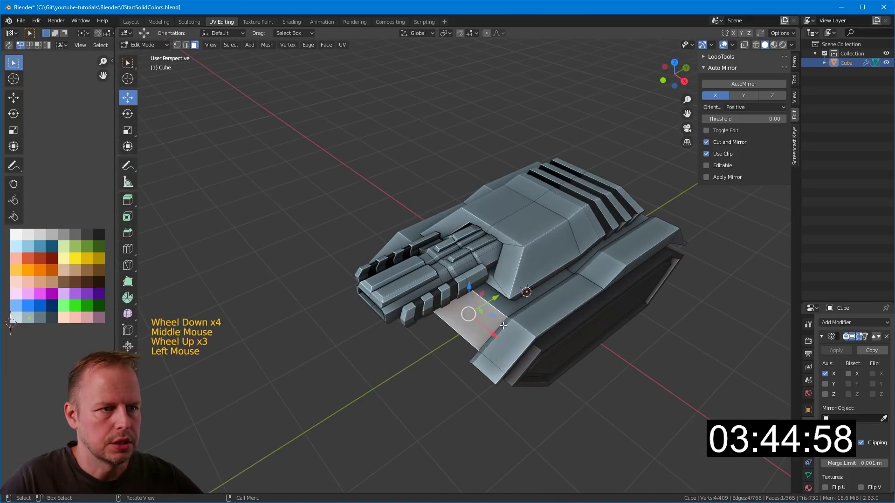
{"action": "left_click", "coordinate": [511, 347], "text": "shift"}
{"action": "left_click", "coordinate": [552, 313], "text": "shift"}
{"action": "left_click", "coordinate": [618, 260], "text": "shift"}
{"action": "left_click", "coordinate": [660, 235], "text": "shift"}
{"action": "middle_click_drag", "start_coordinate": [660, 235], "coordinate": [598, 230]}
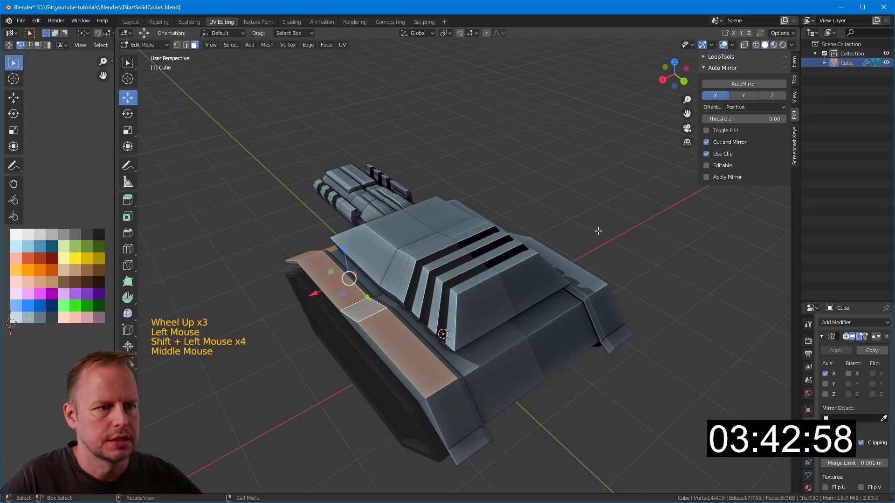
{"action": "left_click", "coordinate": [458, 403], "text": "shift"}
{"action": "left_click", "coordinate": [505, 380], "text": "shift"}
{"action": "left_click", "coordinate": [466, 354], "text": "shift"}
{"action": "middle_click_drag", "start_coordinate": [466, 355], "coordinate": [580, 261]}
{"action": "left_click", "coordinate": [536, 217], "text": "shift"}
{"action": "left_click", "coordinate": [529, 243], "text": "shift"}
{"action": "middle_click_drag", "start_coordinate": [529, 243], "coordinate": [588, 229]}
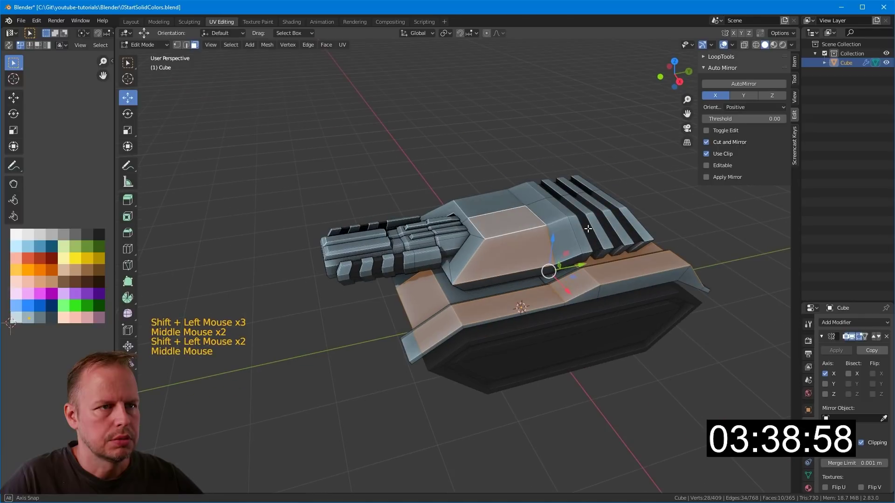
{"action": "key", "text": "ctrl+z"}
{"action": "key", "text": "ctrl+z"}
{"action": "key", "text": "ctrl+z"}
- Inset the selected fender and hull faces individually by about 0.033 m and raise them about 0.037 m with Shrink/Fatten
{"action": "middle_click_drag", "start_coordinate": [528, 265], "coordinate": [626, 237]}
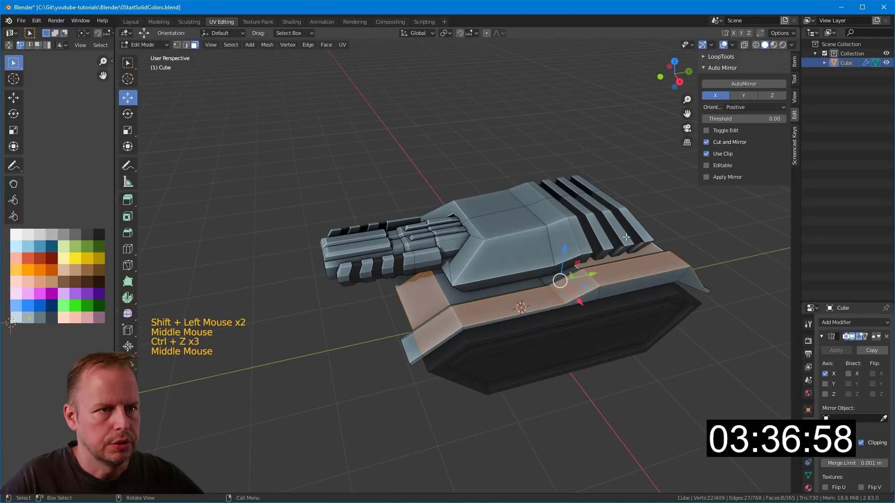
{"action": "key", "text": "i"}
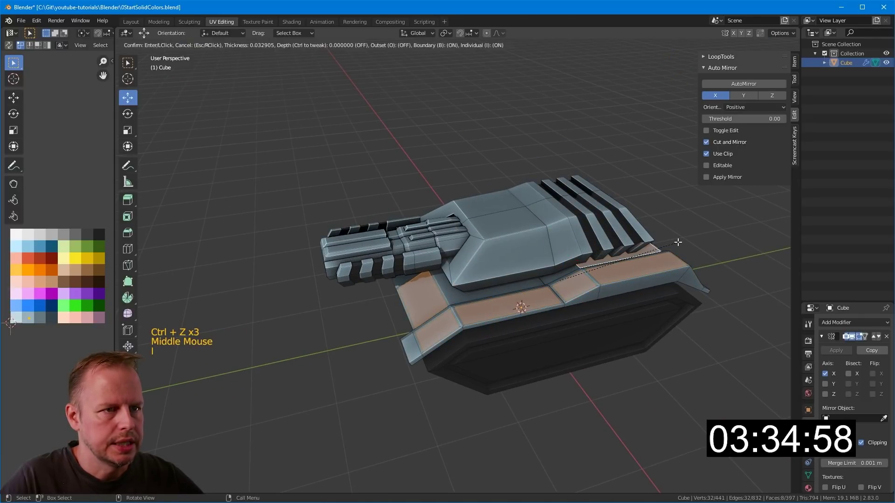
{"action": "left_click", "coordinate": [678, 243]}
{"action": "key", "text": "alt+s"}
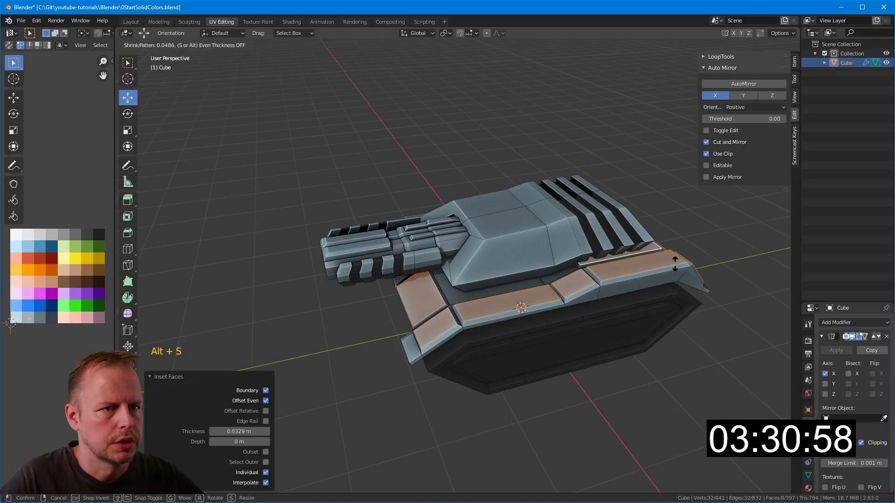
{"action": "left_click", "coordinate": [583, 272]}
- Colour the sloped borders around the raised fender and hull panels dark slate, leaving the panels themselves grey-blue
{"action": "middle_click_drag", "start_coordinate": [582, 272], "coordinate": [588, 270]}
{"action": "scroll", "coordinate": [589, 269], "scroll_direction": "up", "scroll_amount": 3}
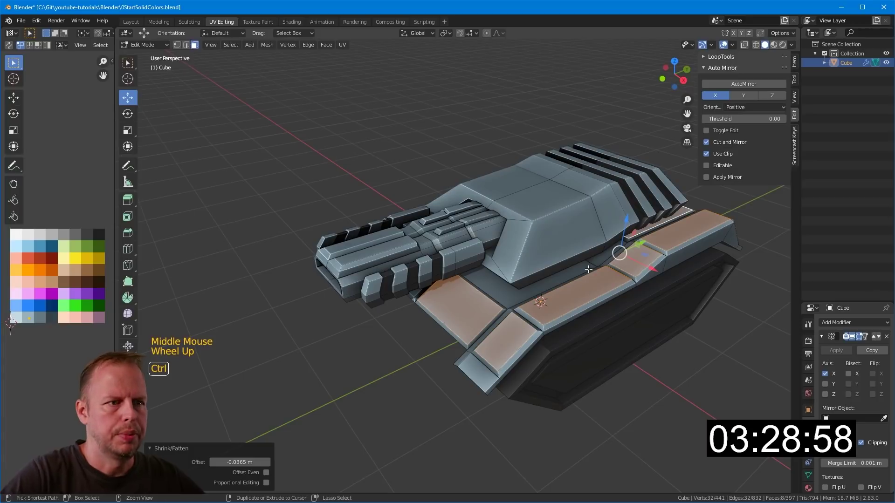
{"action": "key", "text": "ctrl+KP_Add"}
{"action": "key", "text": "g"}
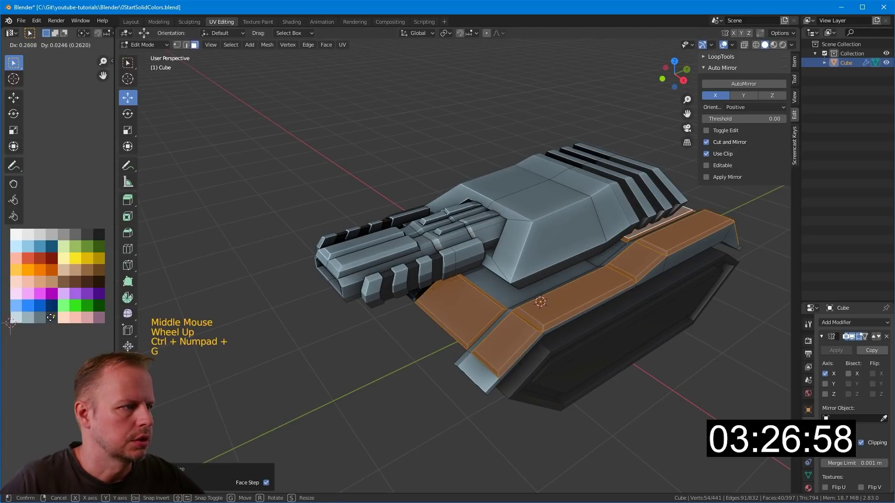
{"action": "key", "text": "Escape"}
{"action": "key", "text": "ctrl+KP_Subtract"}
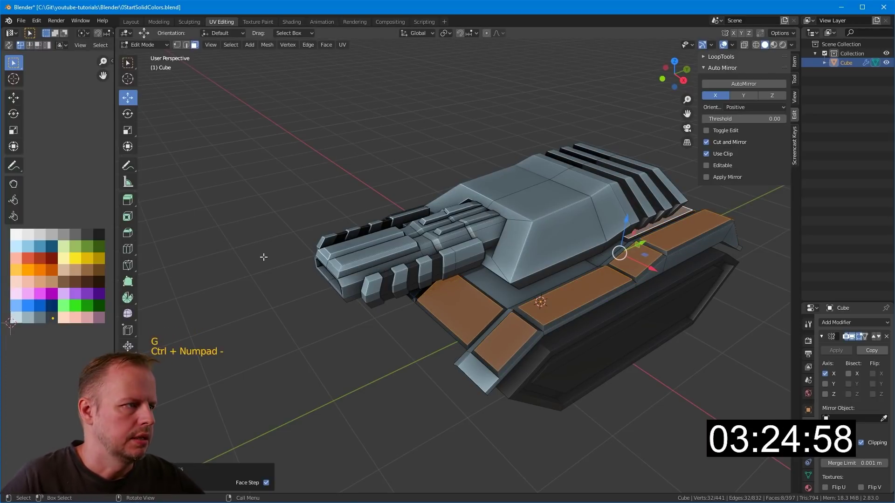
{"action": "key", "text": "g"}
{"action": "left_click", "coordinate": [631, 354]}
- Inset the turret's side face and adjoining front cheek face together as one region by about 0.094 m
{"action": "middle_click_drag", "start_coordinate": [631, 354], "coordinate": [524, 252]}
{"action": "key", "text": "3"}
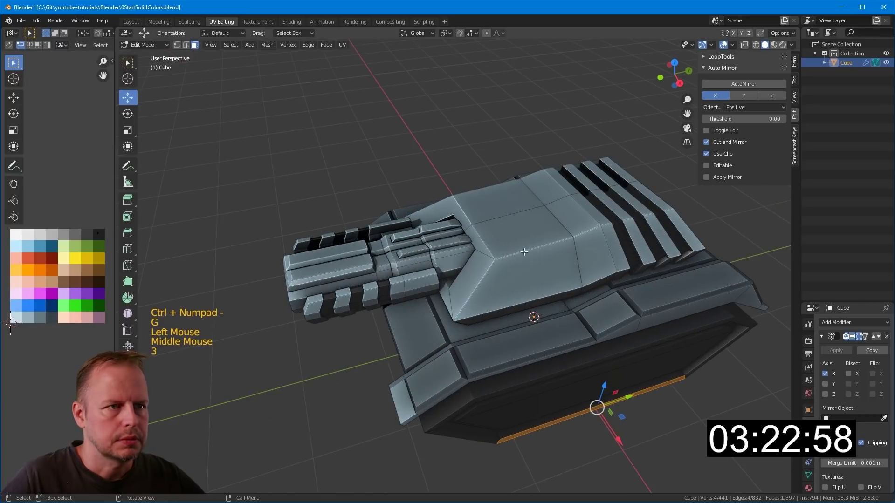
{"action": "left_click", "coordinate": [519, 229]}
{"action": "left_click", "coordinate": [519, 231]}
{"action": "left_click", "coordinate": [469, 280], "text": "shift"}
{"action": "key", "text": "i"}
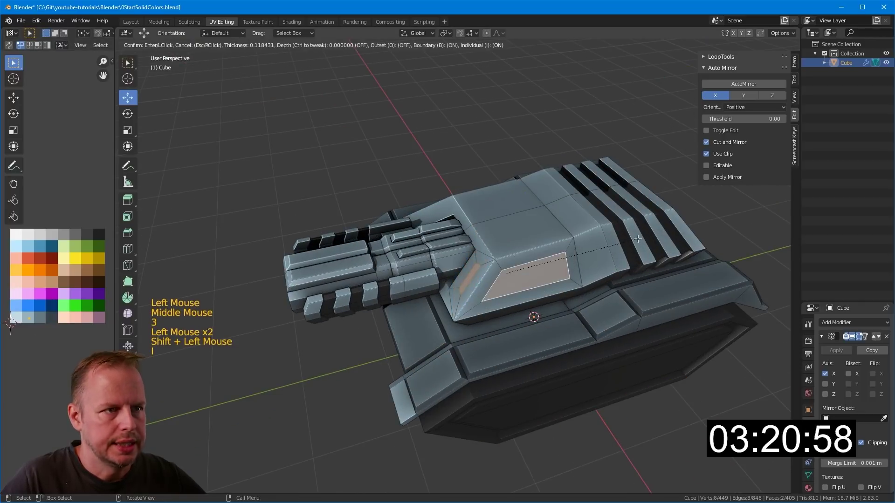
{"action": "key", "text": "i"}
{"action": "left_click", "coordinate": [641, 242]}
- Extrude the inset turret side and cheek faces outward along their normals and scale the resulting faces to 0.968
{"action": "middle_click_drag", "start_coordinate": [642, 242], "coordinate": [652, 237]}
{"action": "key", "text": "alt+e"}
{"action": "left_click", "coordinate": [661, 245]}
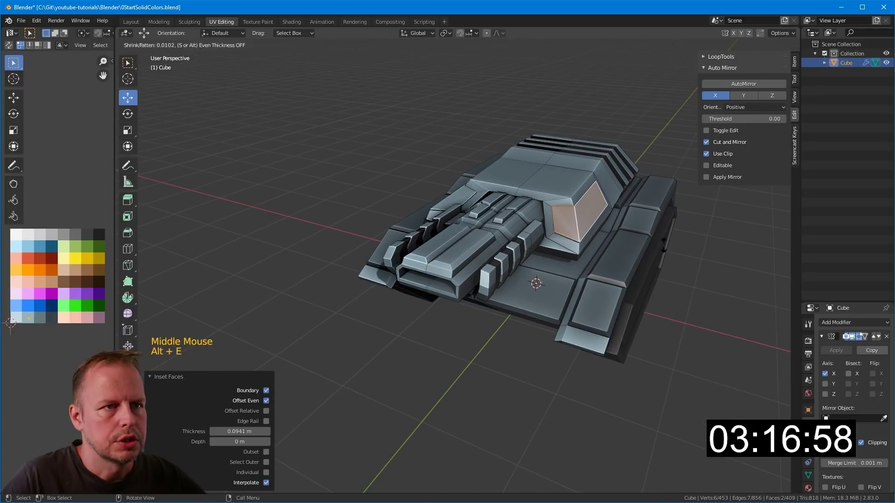
{"action": "left_click", "coordinate": [697, 230]}
{"action": "key", "text": "s"}
{"action": "left_click", "coordinate": [686, 212]}
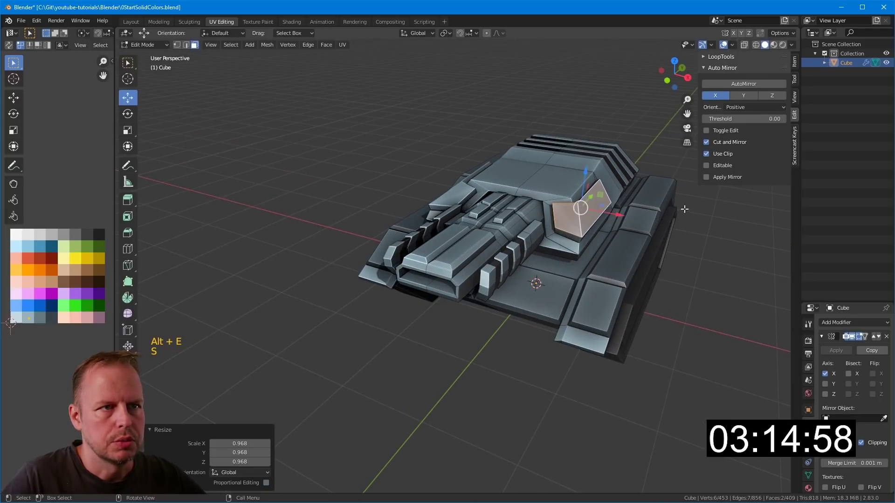
- Inset the two turret roof faces by about 0.082 m and raise them about 0.05 m with Shrink/Fatten
{"action": "key", "text": "3"}
{"action": "middle_click_drag", "start_coordinate": [681, 208], "coordinate": [625, 243]}
{"action": "left_click", "coordinate": [587, 219]}
{"action": "left_click", "coordinate": [558, 239], "text": "shift"}
{"action": "key", "text": "i"}
{"action": "left_click", "coordinate": [662, 222]}
{"action": "key", "text": "alt+s"}
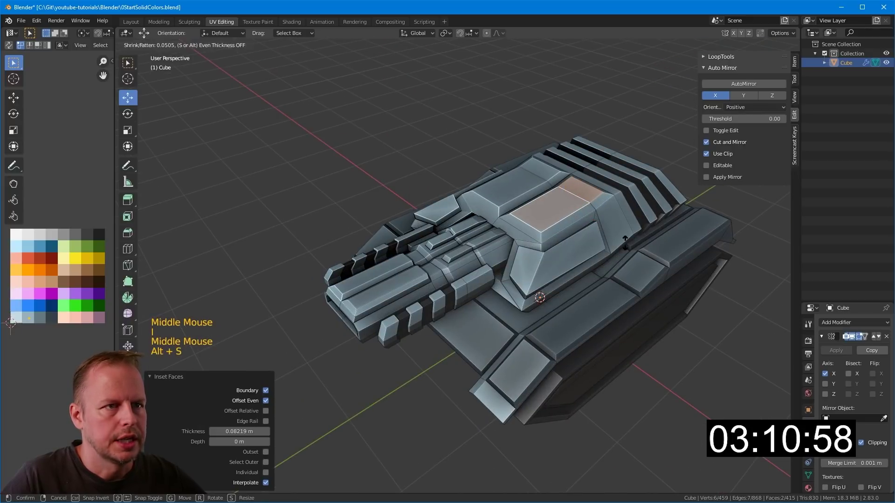
- Inset the turret's rear face together with the angled face below it and extrude them about 0.051 m
{"action": "key", "text": "3"}
{"action": "middle_click_drag", "start_coordinate": [591, 234], "coordinate": [519, 212]}
{"action": "left_click", "coordinate": [569, 238]}
{"action": "left_click", "coordinate": [505, 232], "text": "shift"}
{"action": "left_click", "coordinate": [507, 233], "text": "shift"}
{"action": "left_click", "coordinate": [507, 233], "text": "shift"}
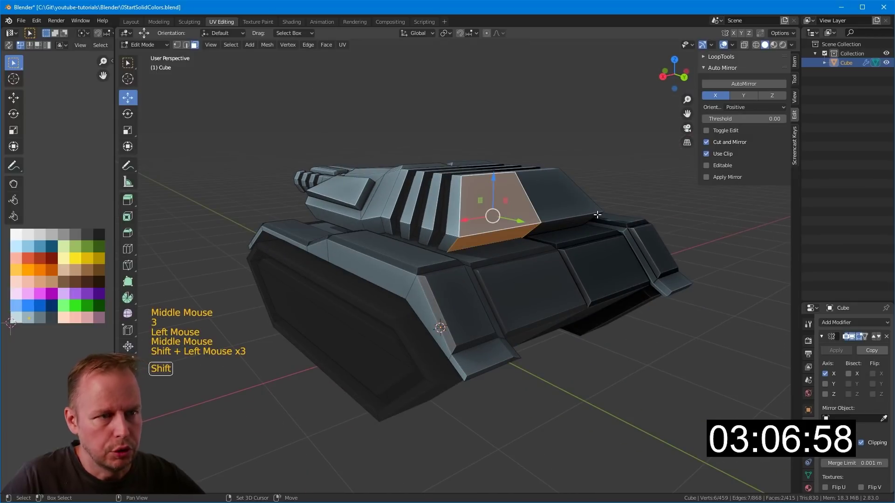
{"action": "key", "text": "i"}
{"action": "middle_click_drag", "start_coordinate": [648, 214], "coordinate": [659, 236]}
{"action": "key", "text": "e"}
{"action": "left_click", "coordinate": [658, 220]}
{"action": "scroll", "coordinate": [550, 280], "scroll_direction": "up", "scroll_amount": 2}
{"action": "middle_click_drag", "start_coordinate": [504, 303], "coordinate": [603, 287]}
{"action": "scroll", "coordinate": [550, 279], "scroll_direction": "up", "scroll_amount": 1}
{"action": "scroll", "coordinate": [603, 287], "scroll_direction": "up", "scroll_amount": 2}
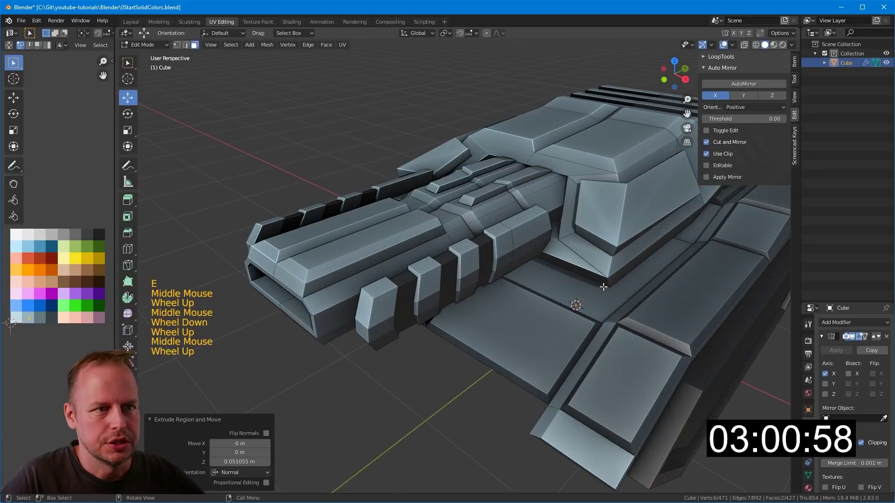
{"action": "left_click", "coordinate": [608, 292]}
{"action": "middle_click_drag", "start_coordinate": [695, 290], "coordinate": [670, 291]}
{"action": "scroll", "coordinate": [644, 281], "scroll_direction": "down", "scroll_amount": 2}
{"action": "left_click", "coordinate": [632, 278], "text": "shift"}
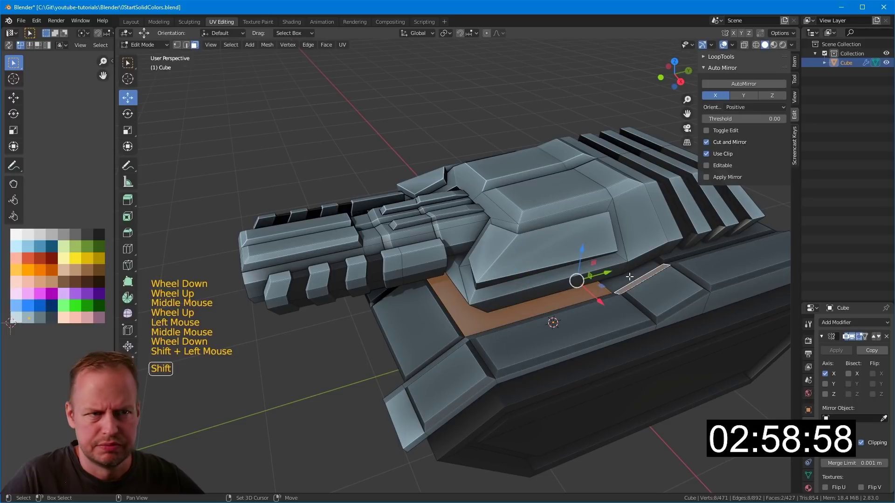
{"action": "left_click", "coordinate": [631, 278]}
{"action": "left_click", "coordinate": [582, 294], "text": "shift"}
{"action": "key", "text": "i"}
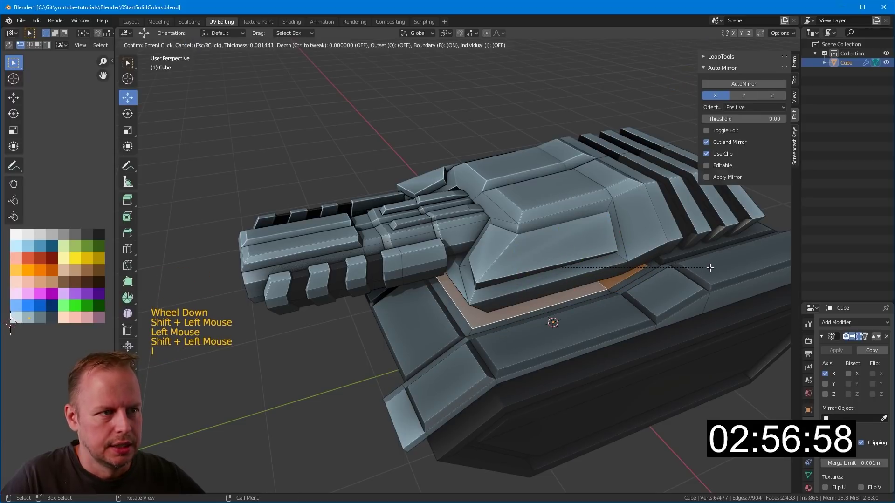
{"action": "right_click", "coordinate": [701, 270]}
{"action": "scroll", "coordinate": [643, 307], "scroll_direction": "down", "scroll_amount": 2}
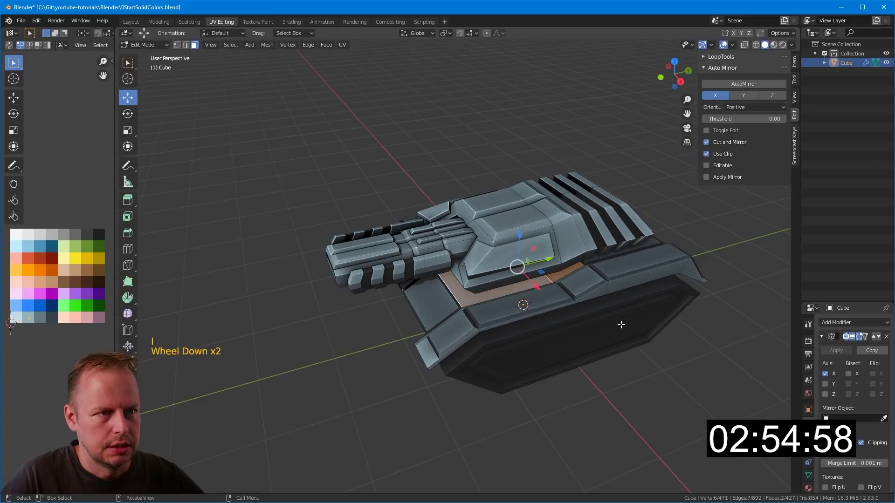
- Colour the recessed panel on the track's side, including its surrounding sloped faces, grey-blue by moving its UVs onto that swatch
{"action": "scroll", "coordinate": [614, 319], "scroll_direction": "up", "scroll_amount": 3}
{"action": "middle_click_drag", "start_coordinate": [621, 323], "coordinate": [590, 306]}
{"action": "left_click", "coordinate": [480, 334], "text": "shift"}
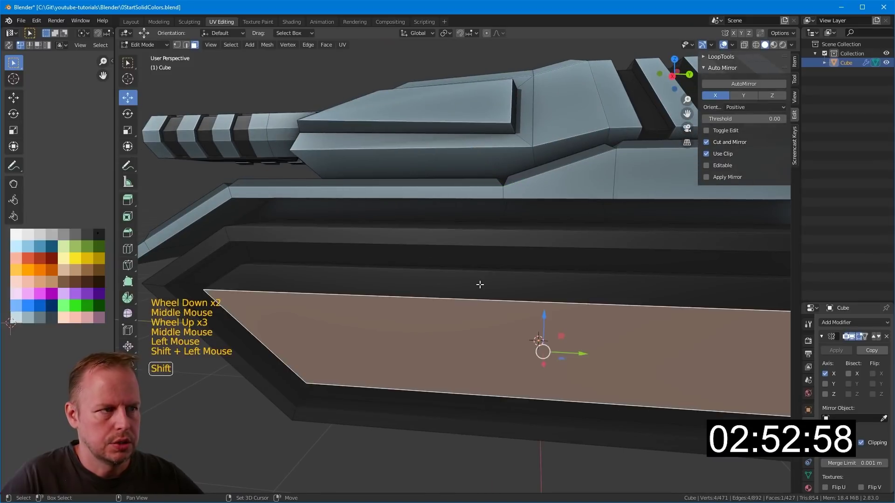
{"action": "scroll", "coordinate": [482, 322], "scroll_direction": "down", "scroll_amount": 2}
{"action": "key", "text": "ctrl+KP_Add"}
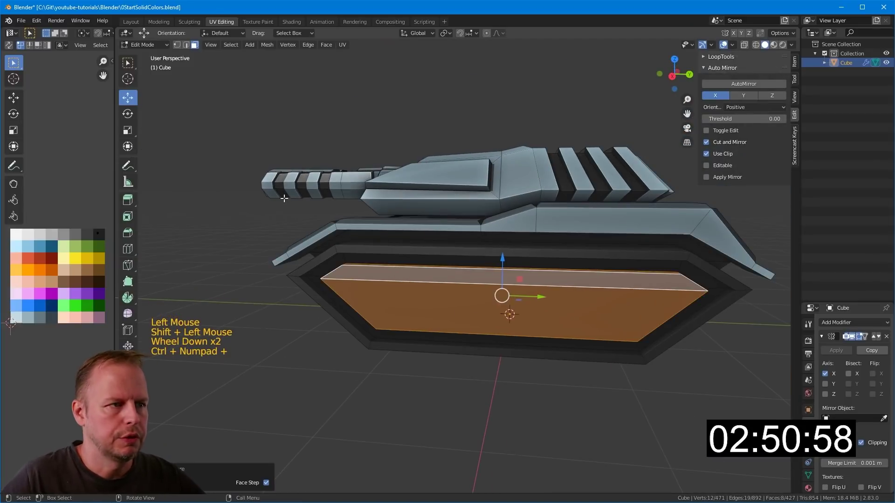
{"action": "middle_click_drag", "start_coordinate": [284, 198], "coordinate": [242, 209]}
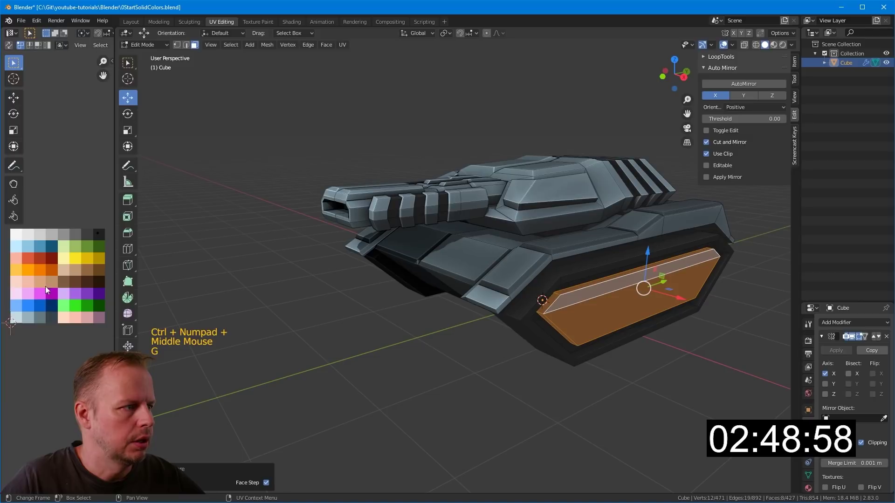
{"action": "right_click", "coordinate": [46, 286]}
{"action": "key", "text": "Escape"}
{"action": "key", "text": "a"}
{"action": "key", "text": "f"}
{"action": "key", "text": "g"}
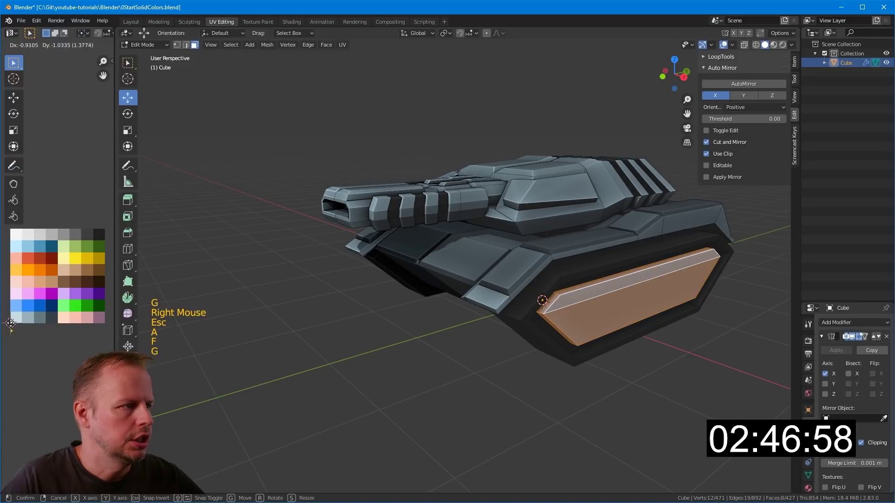
{"action": "left_click", "coordinate": [81, 256]}
{"action": "key", "text": "g"}
{"action": "left_click", "coordinate": [14, 338]}
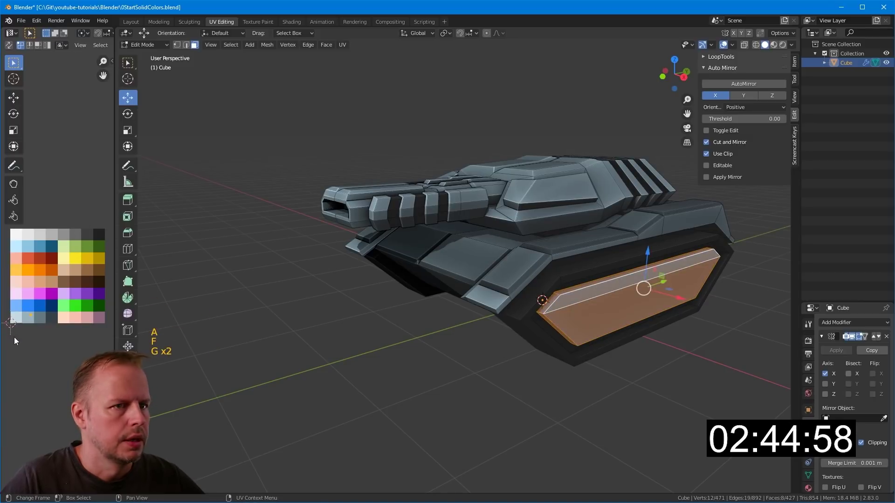
- Colour the five lower hull faces between the tracks, along the underside and its sloped ends, near-black
{"action": "scroll", "coordinate": [536, 326], "scroll_direction": "down", "scroll_amount": 2}
{"action": "scroll", "coordinate": [582, 279], "scroll_direction": "up", "scroll_amount": 4}
{"action": "key", "text": "3"}
{"action": "middle_click_drag", "start_coordinate": [536, 327], "coordinate": [629, 193]}
{"action": "left_click", "coordinate": [667, 228]}
{"action": "middle_click", "coordinate": [668, 229]}
{"action": "left_click", "coordinate": [631, 252], "text": "shift"}
{"action": "middle_click_drag", "start_coordinate": [631, 252], "coordinate": [553, 210]}
{"action": "left_click", "coordinate": [465, 168], "text": "shift"}
{"action": "left_click", "coordinate": [531, 118], "text": "shift"}
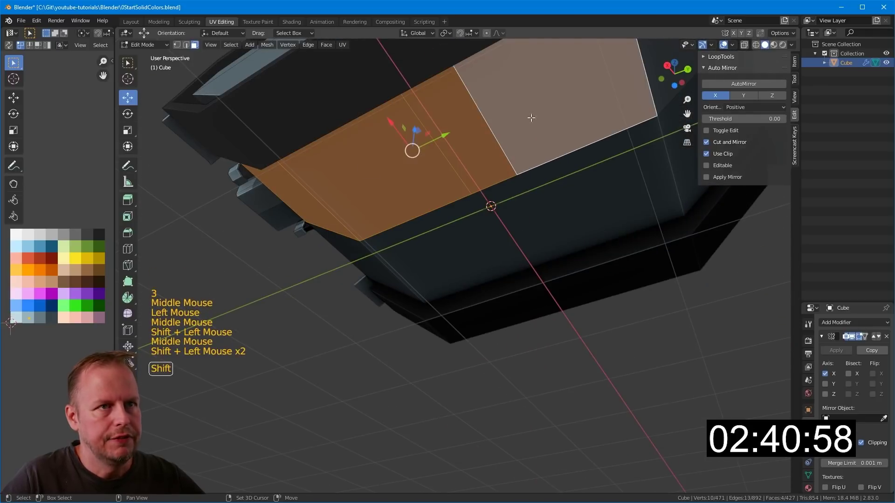
{"action": "middle_click_drag", "start_coordinate": [531, 118], "coordinate": [530, 214], "text": "shift"}
{"action": "left_click", "coordinate": [448, 242], "text": "shift"}
{"action": "left_click", "coordinate": [439, 304], "text": "shift"}
{"action": "middle_click_drag", "start_coordinate": [439, 303], "coordinate": [527, 229]}
{"action": "scroll", "coordinate": [448, 303], "scroll_direction": "down", "scroll_amount": 2}
{"action": "middle_click_drag", "start_coordinate": [420, 280], "coordinate": [527, 268]}
{"action": "key", "text": "g"}
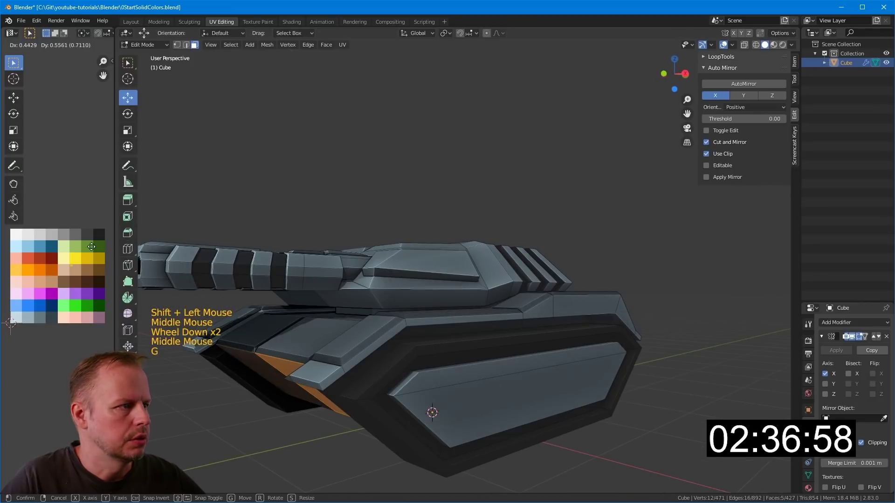
{"action": "left_click", "coordinate": [91, 304]}
- Scale the turret's raised front cheek face and lower it about 0.06 m along Z
{"action": "scroll", "coordinate": [466, 396], "scroll_direction": "down", "scroll_amount": 2}
{"action": "middle_click_drag", "start_coordinate": [466, 396], "coordinate": [450, 368]}
{"action": "left_click", "coordinate": [487, 417]}
{"action": "scroll", "coordinate": [457, 410], "scroll_direction": "up", "scroll_amount": 2}
{"action": "key", "text": "3"}
{"action": "left_click", "coordinate": [425, 377]}
{"action": "key", "text": "s"}
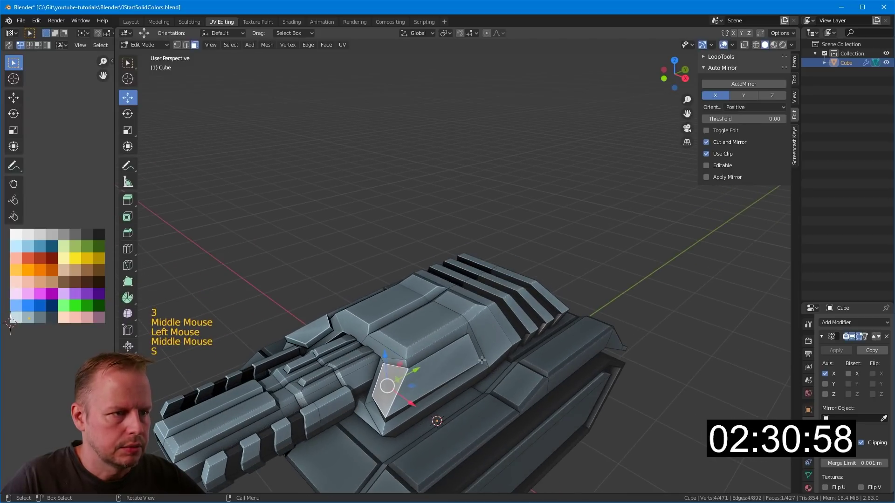
{"action": "left_click", "coordinate": [391, 362]}
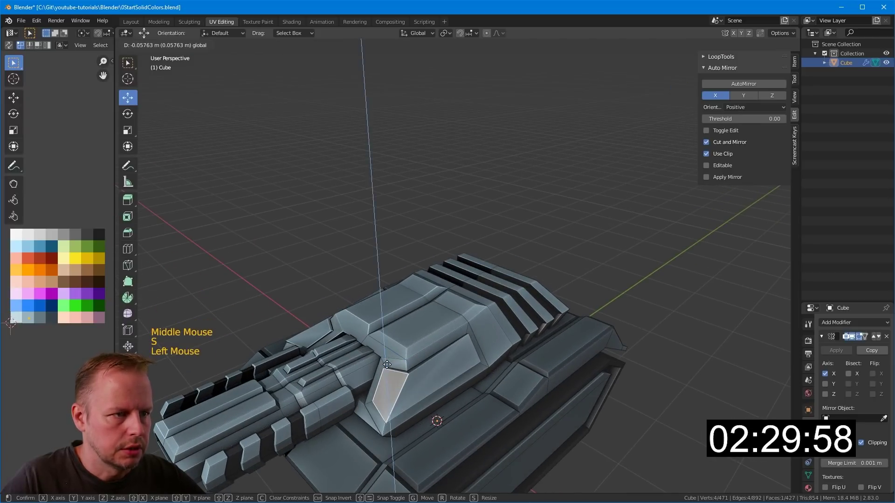
- Inset the lower front and side rim faces beneath the turret's raised panels together by about 0.037 m
{"action": "middle_click_drag", "start_coordinate": [456, 371], "coordinate": [467, 345]}
{"action": "left_click", "coordinate": [452, 368]}
{"action": "left_click", "coordinate": [452, 368]}
{"action": "left_click", "coordinate": [459, 350]}
{"action": "left_click", "coordinate": [369, 360], "text": "shift"}
{"action": "key", "text": "i"}
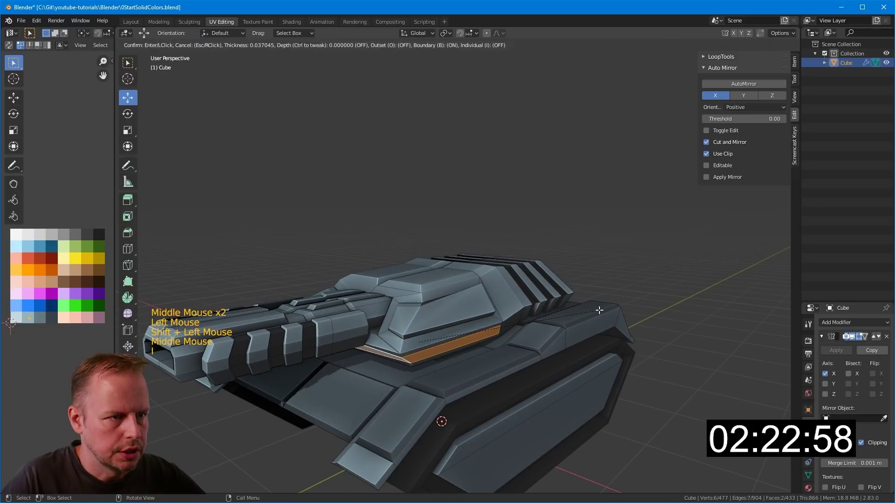
{"action": "left_click", "coordinate": [599, 310]}
- Extrude the inset lower turret rim faces about 0.03 m inward along their normals and colour them black
{"action": "middle_click_drag", "start_coordinate": [599, 310], "coordinate": [460, 303]}
{"action": "key", "text": "alt+e"}
{"action": "left_click", "coordinate": [576, 313]}
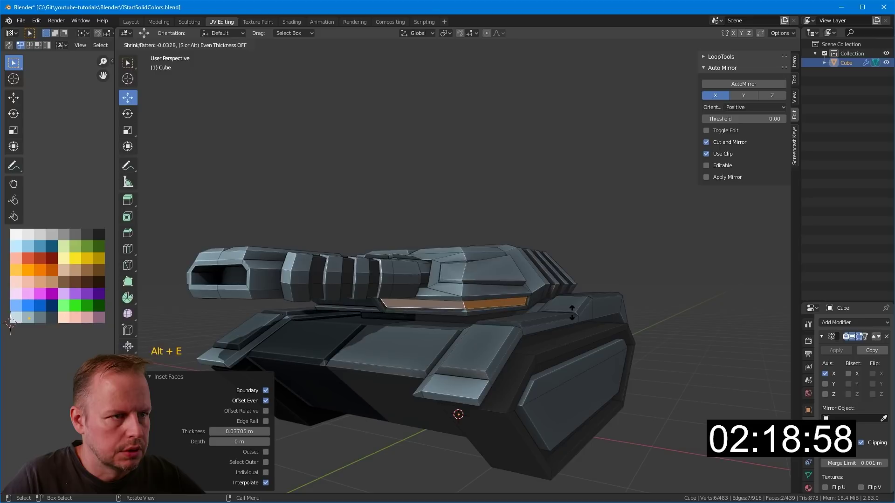
{"action": "left_click", "coordinate": [572, 309]}
{"action": "key", "text": "g"}
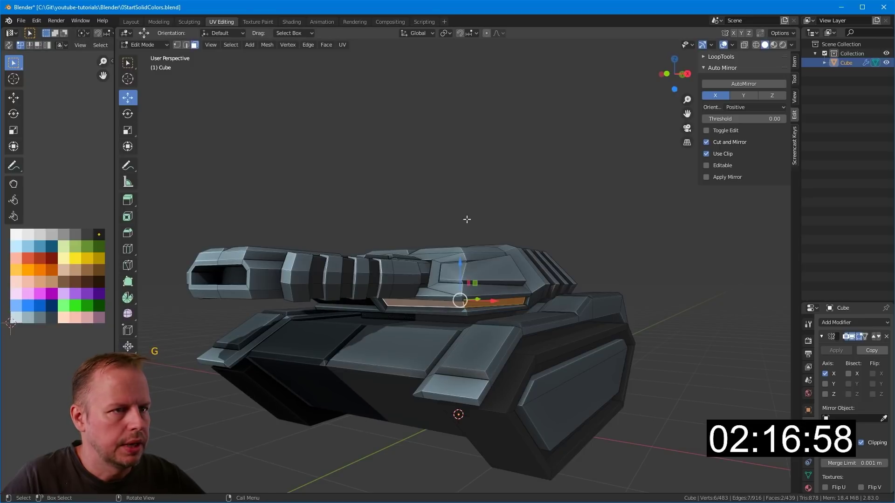
- Inset the three turret faces just ahead of the black vent stripes, from side to roof, by about 0.049 m
{"action": "scroll", "coordinate": [496, 252], "scroll_direction": "down", "scroll_amount": 2}
{"action": "middle_click_drag", "start_coordinate": [495, 252], "coordinate": [466, 261]}
{"action": "scroll", "coordinate": [466, 261], "scroll_direction": "up", "scroll_amount": 4}
{"action": "key", "text": "3"}
{"action": "left_click", "coordinate": [384, 324]}
{"action": "scroll", "coordinate": [436, 358], "scroll_direction": "down", "scroll_amount": 2}
{"action": "left_click", "coordinate": [436, 358]}
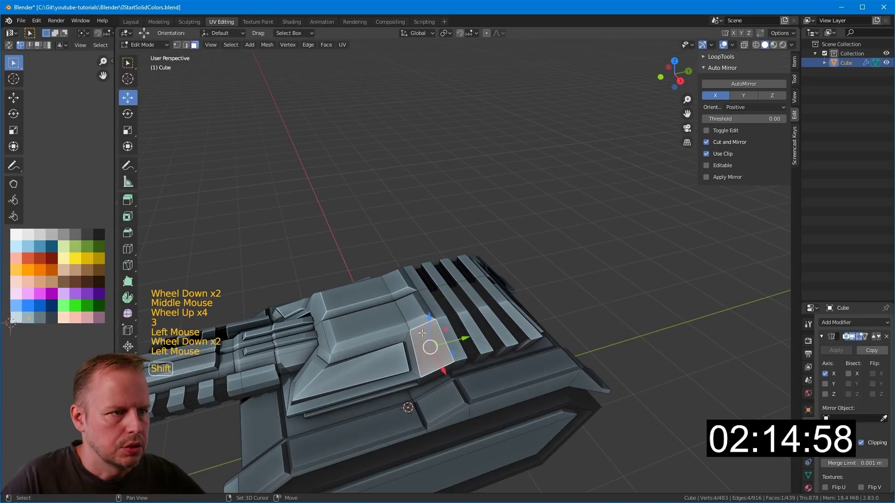
{"action": "left_click", "coordinate": [421, 334], "text": "shift"}
{"action": "left_click", "coordinate": [409, 308], "text": "shift"}
{"action": "middle_click_drag", "start_coordinate": [409, 309], "coordinate": [433, 299]}
{"action": "key", "text": "i"}
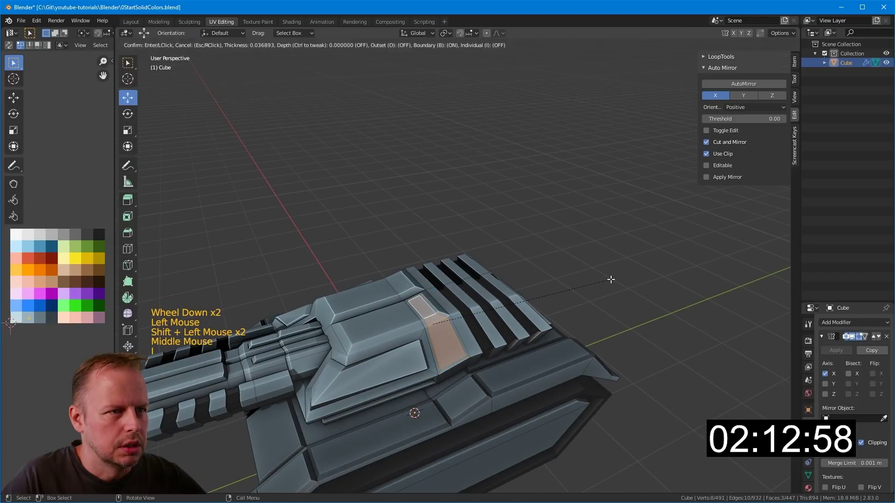
{"action": "left_click", "coordinate": [609, 281]}
- Extrude the three inset turret faces about 0.04 m outward along their normals and scale them to 0.965
{"action": "middle_click_drag", "start_coordinate": [610, 280], "coordinate": [585, 308]}
{"action": "key", "text": "alt+e"}
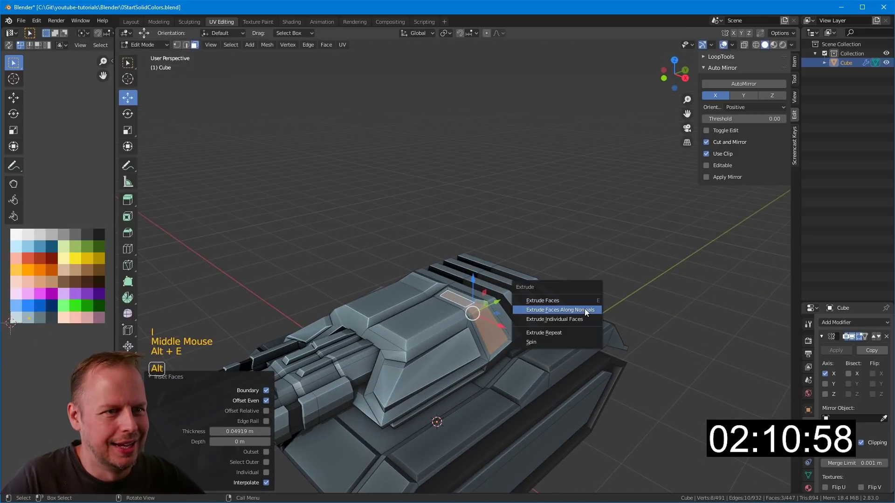
{"action": "left_click", "coordinate": [584, 310]}
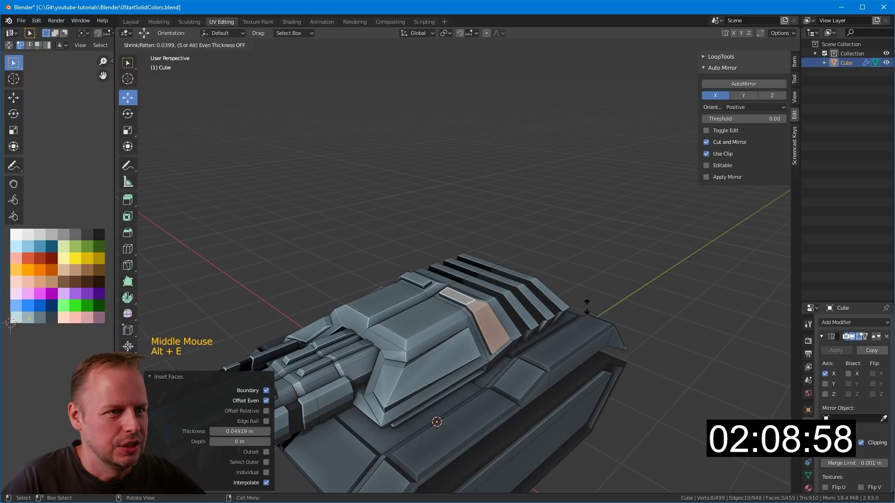
{"action": "middle_click_drag", "start_coordinate": [589, 306], "coordinate": [574, 298]}
{"action": "key", "text": "s"}
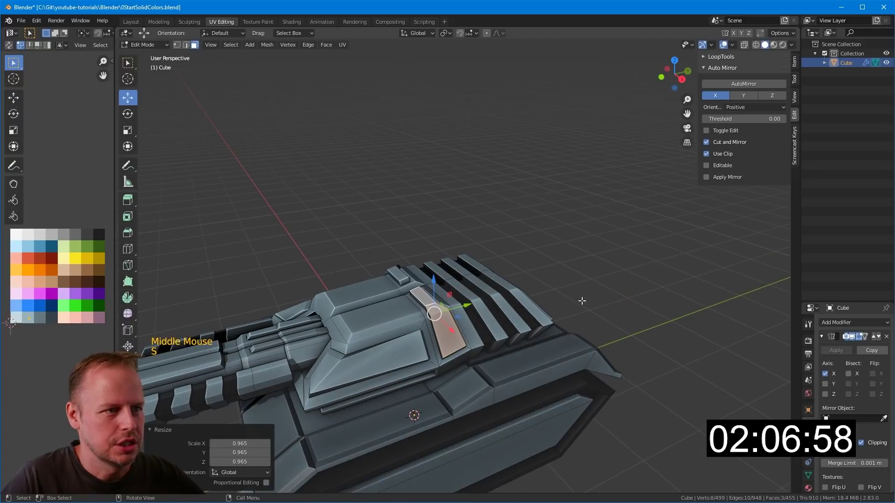
{"action": "scroll", "coordinate": [390, 305], "scroll_direction": "down", "scroll_amount": 1}
{"action": "left_click", "coordinate": [390, 305]}
{"action": "middle_click_drag", "start_coordinate": [390, 305], "coordinate": [494, 336]}
{"action": "scroll", "coordinate": [495, 337], "scroll_direction": "up", "scroll_amount": 2}
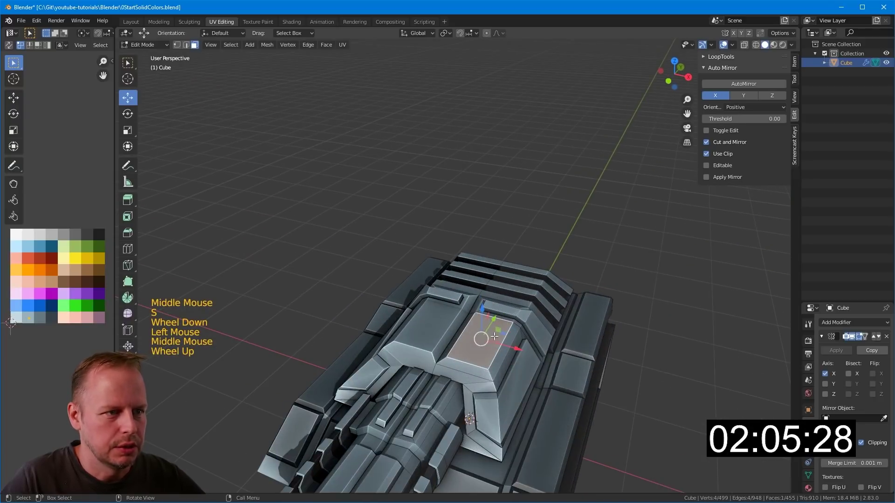
{"action": "left_click", "coordinate": [469, 373], "text": "shift"}
{"action": "middle_click_drag", "start_coordinate": [468, 372], "coordinate": [485, 296]}
{"action": "scroll", "coordinate": [439, 340], "scroll_direction": "down", "scroll_amount": 3}
- Select the recessed faces inside the gun muzzle and colour them black
{"action": "key", "text": "3"}
{"action": "scroll", "coordinate": [420, 327], "scroll_direction": "up", "scroll_amount": 2}
{"action": "left_click", "coordinate": [505, 291]}
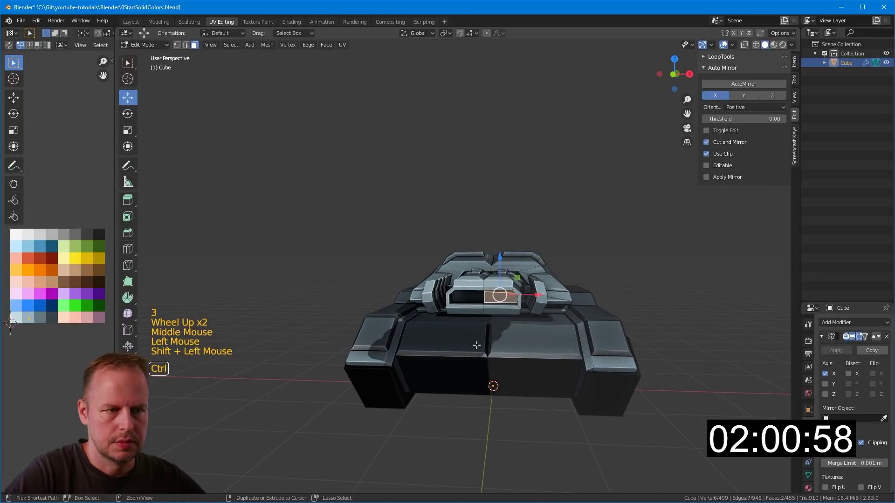
{"action": "key", "text": "ctrl+KP_Add"}
{"action": "key", "text": "ctrl+KP_Add"}
{"action": "key", "text": "ctrl+KP_Add"}
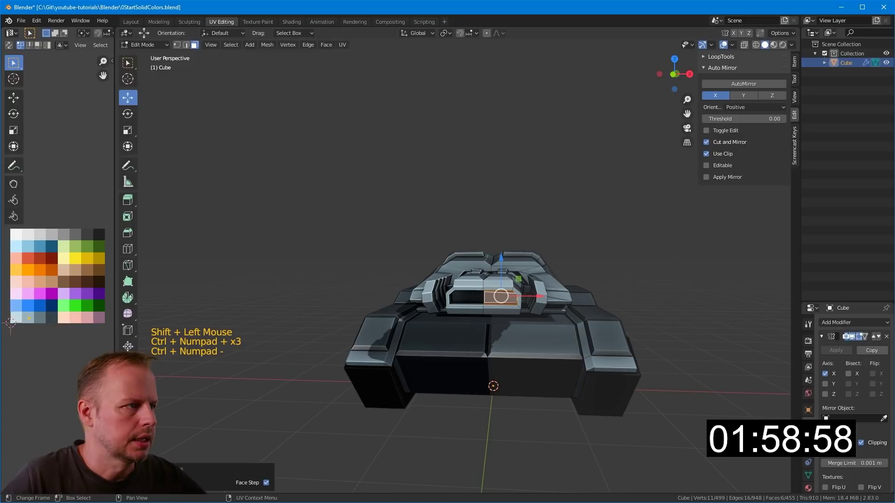
{"action": "key", "text": "g"}
{"action": "left_click", "coordinate": [17, 201]}
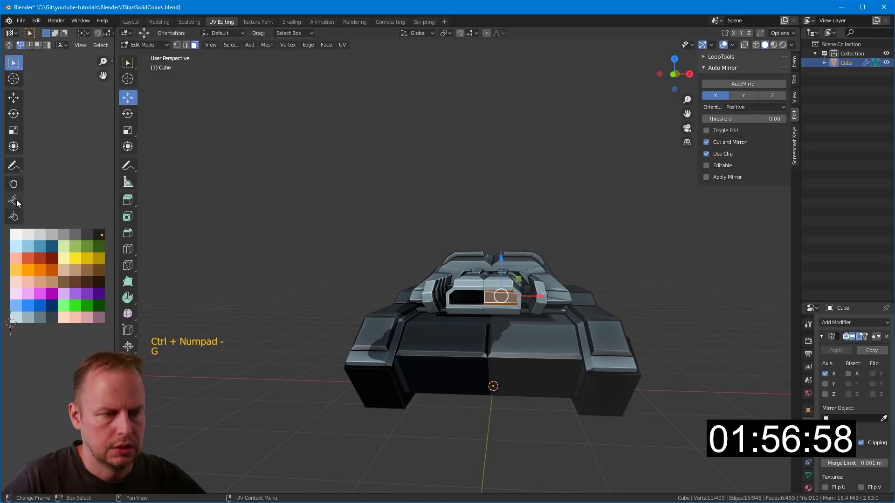
- Inspect the hull and the track side panel from the side
{"action": "scroll", "coordinate": [563, 233], "scroll_direction": "down", "scroll_amount": 2}
{"action": "left_click", "coordinate": [563, 232]}
{"action": "middle_click_drag", "start_coordinate": [563, 233], "coordinate": [423, 369]}
{"action": "scroll", "coordinate": [523, 246], "scroll_direction": "up", "scroll_amount": 2}
{"action": "key", "text": "3"}
{"action": "left_click", "coordinate": [394, 369], "text": "shift"}
{"action": "left_click", "coordinate": [389, 368]}
{"action": "left_click", "coordinate": [303, 363]}
{"action": "left_click", "coordinate": [338, 397]}
{"action": "scroll", "coordinate": [339, 397], "scroll_direction": "down", "scroll_amount": 2}
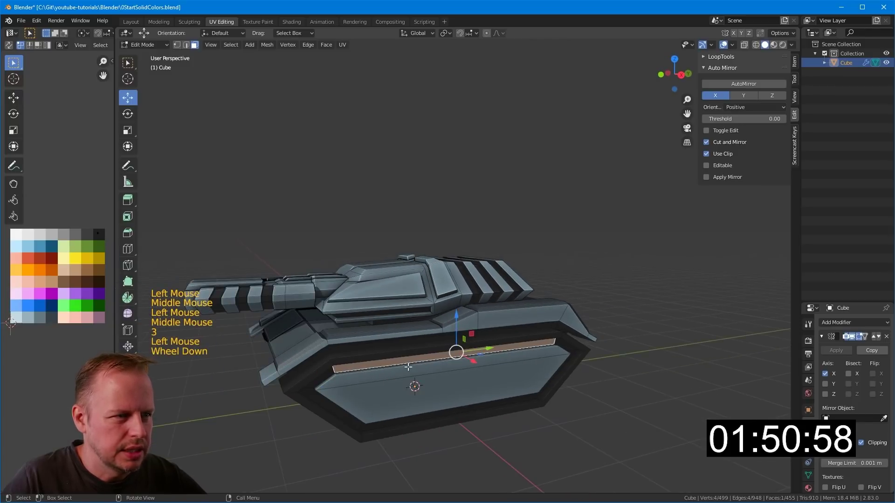
{"action": "scroll", "coordinate": [420, 373], "scroll_direction": "up", "scroll_amount": 2}
{"action": "middle_click_drag", "start_coordinate": [339, 397], "coordinate": [478, 352]}
- Inset the three rear faces along the fender's outer side together by about 0.034 m
{"action": "key", "text": "3"}
{"action": "left_click", "coordinate": [522, 350]}
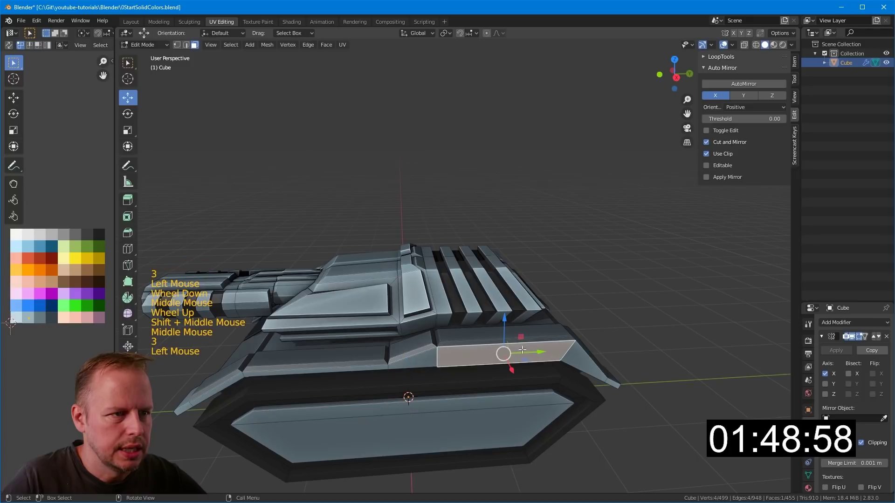
{"action": "left_click", "coordinate": [430, 364], "text": "shift"}
{"action": "left_click", "coordinate": [579, 354], "text": "shift"}
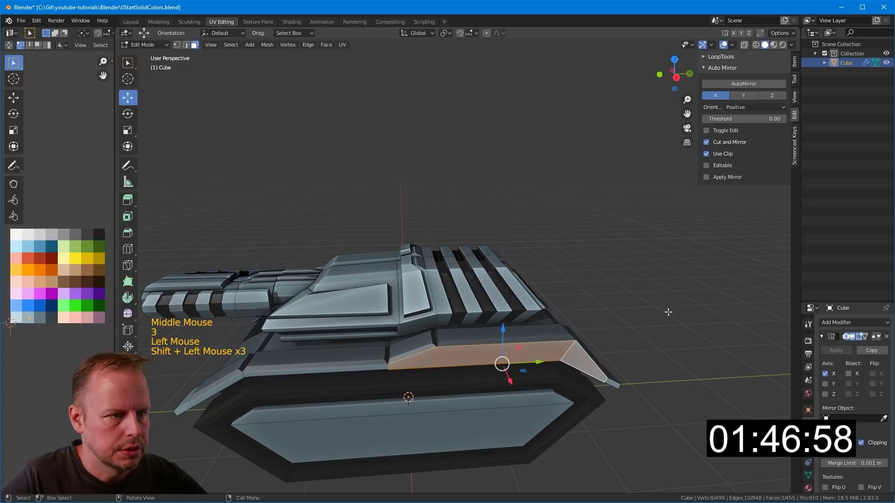
{"action": "key", "text": "i"}
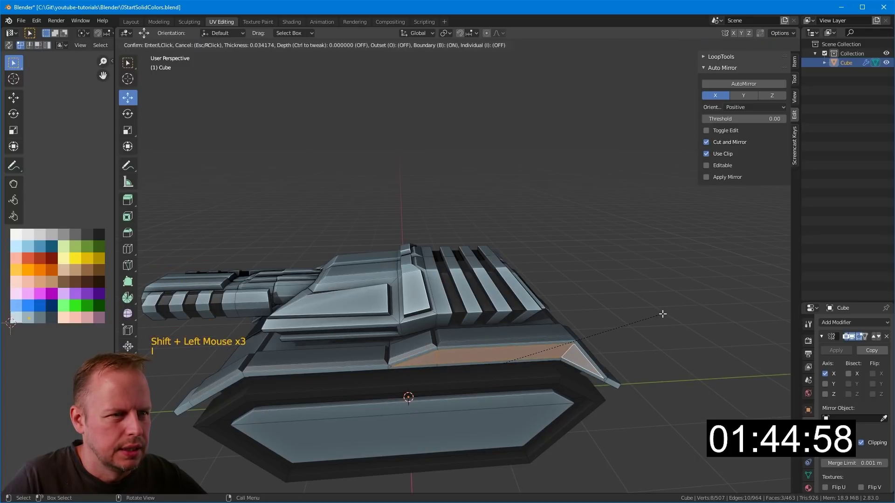
{"action": "left_click", "coordinate": [662, 314]}
{"action": "middle_click_drag", "start_coordinate": [663, 314], "coordinate": [592, 303]}
{"action": "left_click_drag", "start_coordinate": [645, 320], "coordinate": [648, 321]}
{"action": "left_click", "coordinate": [705, 274]}
- Inspect the turret's rear panels and vent stripes from behind and from the side
{"action": "middle_click_drag", "start_coordinate": [705, 273], "coordinate": [510, 300]}
{"action": "scroll", "coordinate": [581, 311], "scroll_direction": "up", "scroll_amount": 1}
{"action": "key", "text": "3"}
{"action": "left_click", "coordinate": [392, 339]}
{"action": "middle_click_drag", "start_coordinate": [390, 339], "coordinate": [473, 317]}
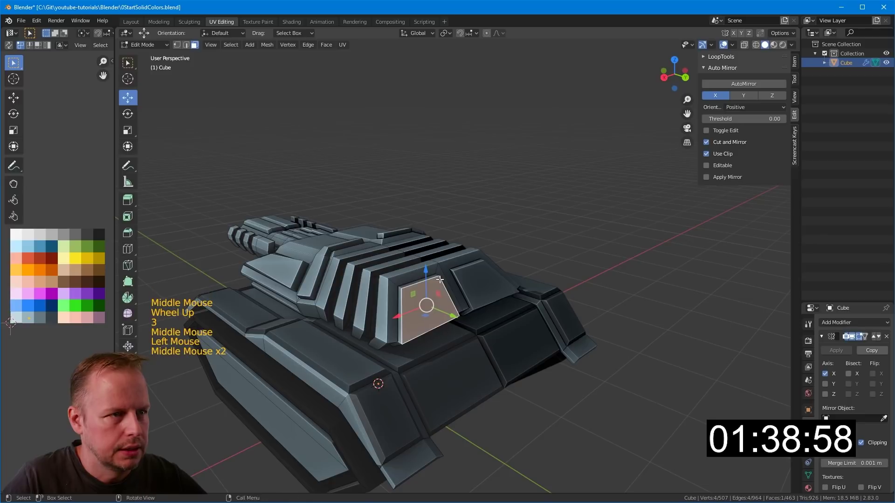
{"action": "middle_click_drag", "start_coordinate": [440, 279], "coordinate": [421, 327]}
{"action": "scroll", "coordinate": [471, 326], "scroll_direction": "up", "scroll_amount": 2}
{"action": "left_click", "coordinate": [512, 322]}
{"action": "scroll", "coordinate": [421, 327], "scroll_direction": "down", "scroll_amount": 1}
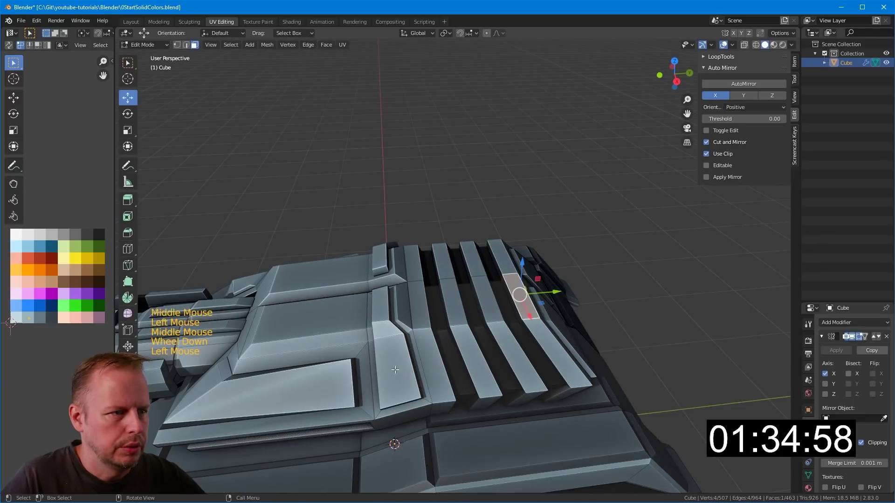
- Inset the raised turret side panel ahead of the vent stripes by about 0.044 m and extrude it inward
{"action": "middle_click_drag", "start_coordinate": [395, 370], "coordinate": [446, 352]}
{"action": "left_click", "coordinate": [447, 352]}
{"action": "key", "text": "i"}
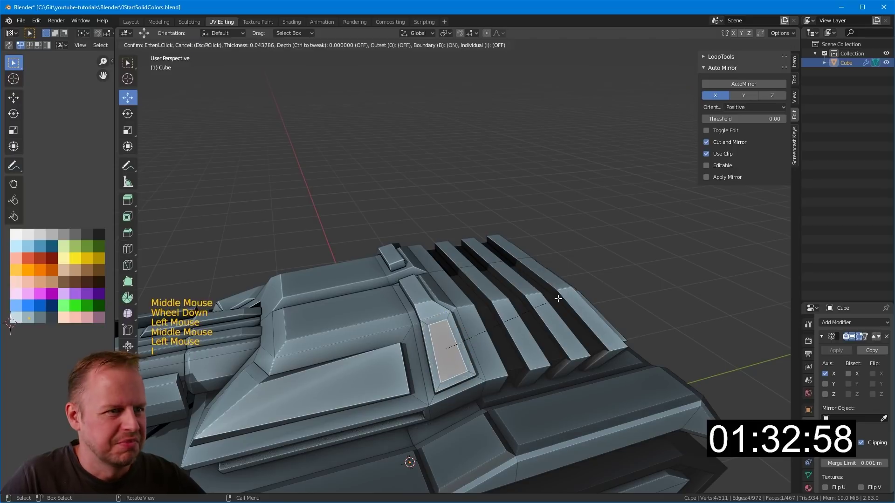
{"action": "left_click", "coordinate": [560, 299]}
{"action": "middle_click_drag", "start_coordinate": [559, 299], "coordinate": [544, 310]}
{"action": "key", "text": "e"}
- Inset the three sloped front and side faces around the turret's roof block together by about 0.025 m
{"action": "left_click", "coordinate": [459, 315]}
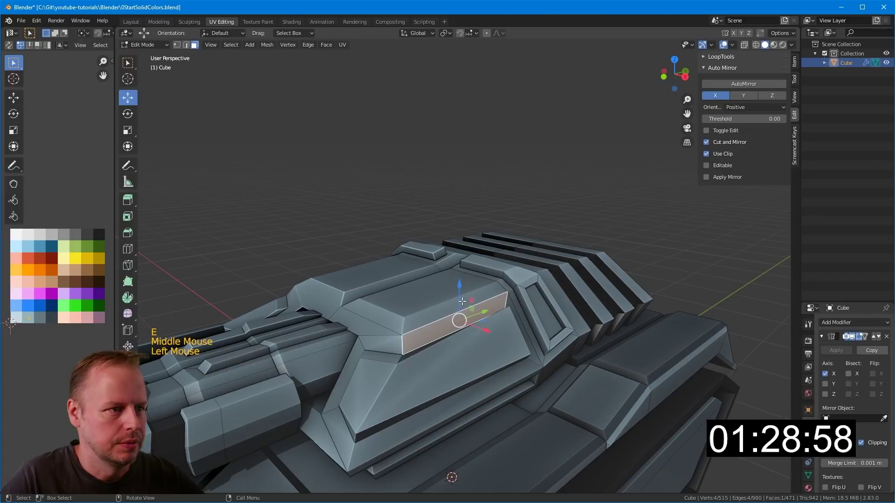
{"action": "scroll", "coordinate": [459, 316], "scroll_direction": "down", "scroll_amount": 2}
{"action": "middle_click_drag", "start_coordinate": [460, 316], "coordinate": [451, 317]}
{"action": "scroll", "coordinate": [451, 317], "scroll_direction": "up", "scroll_amount": 1}
{"action": "left_click", "coordinate": [422, 335]}
{"action": "left_click", "coordinate": [394, 324], "text": "shift"}
{"action": "left_click", "coordinate": [449, 335], "text": "shift"}
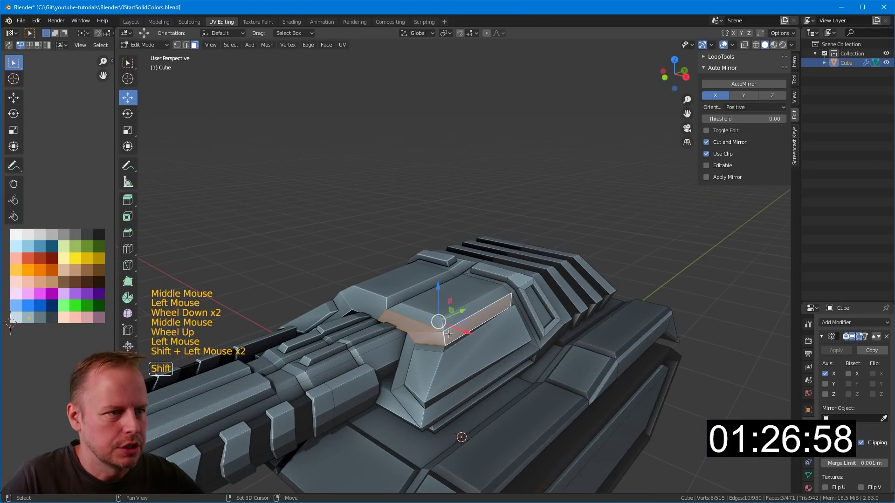
{"action": "scroll", "coordinate": [426, 338], "scroll_direction": "down", "scroll_amount": 1}
{"action": "middle_click_drag", "start_coordinate": [426, 339], "coordinate": [536, 303]}
{"action": "key", "text": "i"}
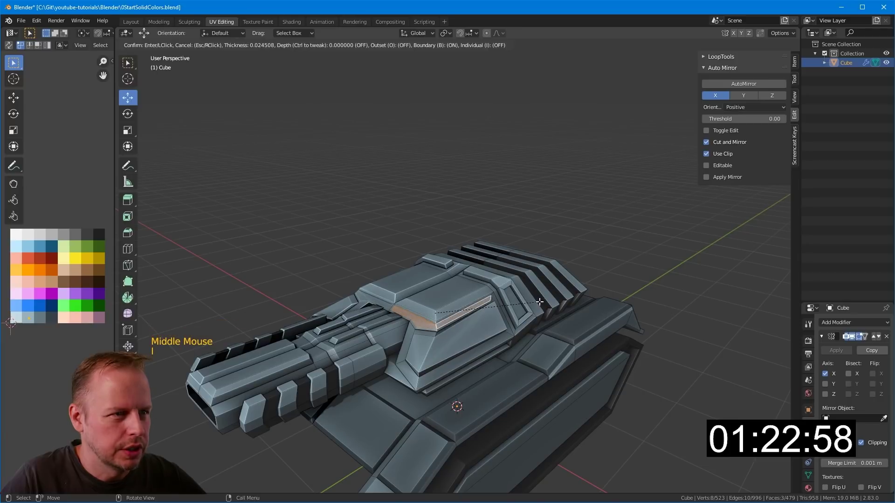
{"action": "left_click", "coordinate": [539, 303]}
- Extrude the inset faces around the turret's roof block along their normals
{"action": "middle_click_drag", "start_coordinate": [539, 302], "coordinate": [563, 340]}
{"action": "key", "text": "alt+e"}
{"action": "left_click", "coordinate": [619, 315]}
- Inspect the front fender, hull and gun barrel from above
{"action": "key", "text": "3"}
{"action": "left_click", "coordinate": [512, 377]}
{"action": "scroll", "coordinate": [502, 372], "scroll_direction": "down", "scroll_amount": 2}
{"action": "middle_click_drag", "start_coordinate": [513, 376], "coordinate": [489, 344]}
{"action": "scroll", "coordinate": [466, 373], "scroll_direction": "up", "scroll_amount": 1}
{"action": "left_click", "coordinate": [419, 377]}
{"action": "left_click", "coordinate": [372, 363]}
{"action": "scroll", "coordinate": [419, 354], "scroll_direction": "up", "scroll_amount": 2}
- Select the ring of faces around the middle of the gun barrel and colour it dark blue-grey
{"action": "key", "text": "a"}
{"action": "key", "text": "a"}
{"action": "key", "text": "a"}
{"action": "left_click", "coordinate": [470, 349], "text": "alt"}
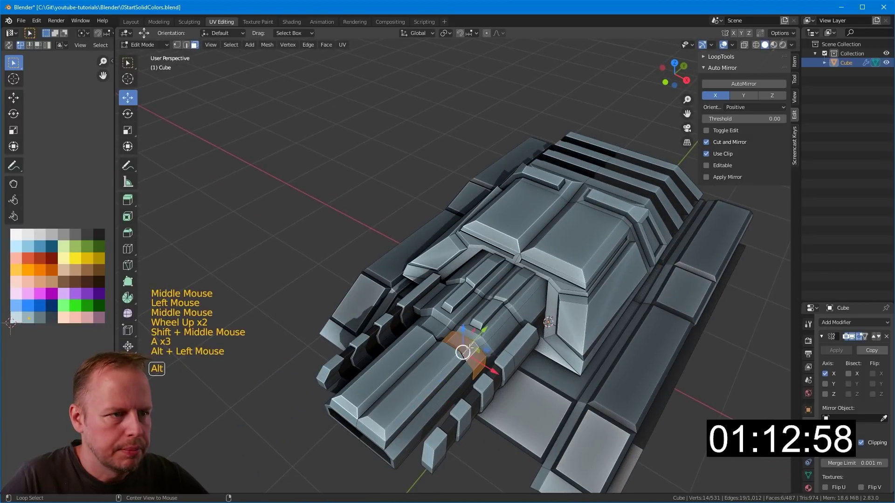
{"action": "key", "text": "g"}
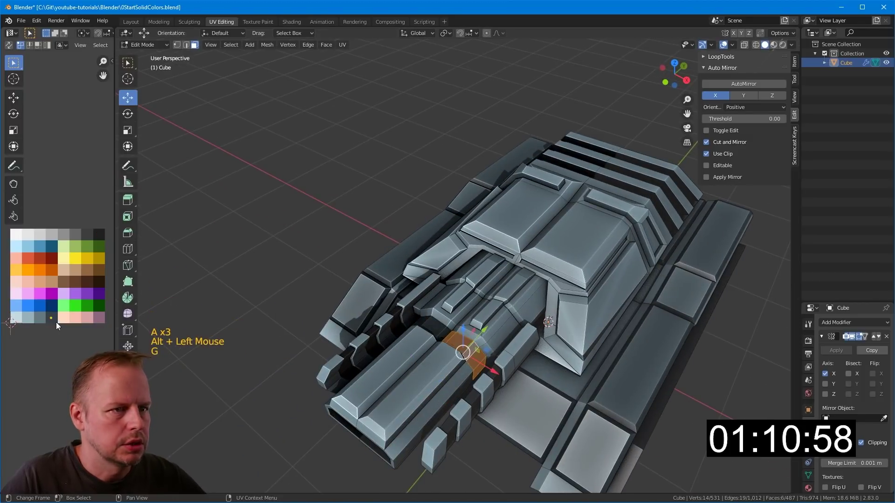
{"action": "middle_click_drag", "start_coordinate": [410, 322], "coordinate": [433, 317]}
- Select the whole linked gun barrel and recolour its lighter blue-grey faces with a darker blue-grey
{"action": "key", "text": "a"}
{"action": "left_click", "coordinate": [454, 324]}
{"action": "key", "text": "l"}
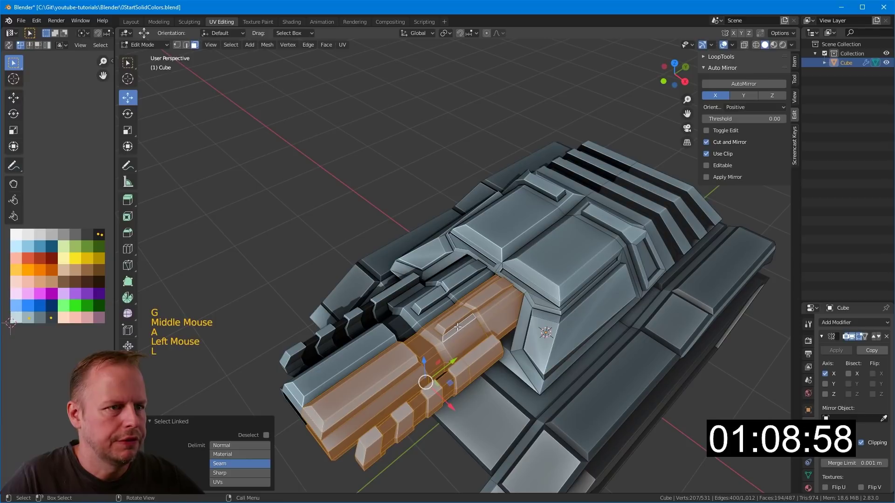
{"action": "key", "text": "a"}
{"action": "key", "text": "a"}
{"action": "key", "text": "a"}
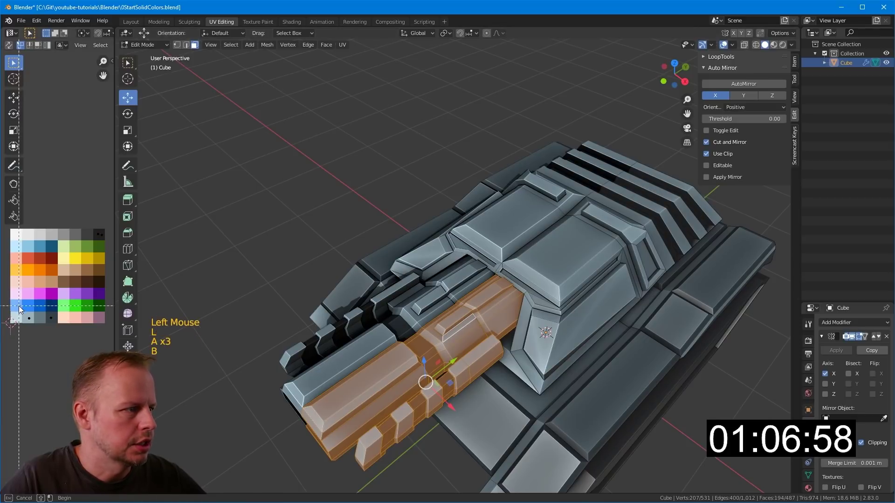
{"action": "left_click_drag", "start_coordinate": [19, 306], "coordinate": [37, 328]}
{"action": "key", "text": "g"}
{"action": "left_click", "coordinate": [49, 328]}
{"action": "left_click", "coordinate": [277, 277]}
- Inspect the recoloured gun barrel and the turret in object and edit mode
{"action": "scroll", "coordinate": [278, 277], "scroll_direction": "down", "scroll_amount": 3}
{"action": "key", "text": "Tab"}
{"action": "middle_click_drag", "start_coordinate": [401, 297], "coordinate": [497, 242]}
{"action": "scroll", "coordinate": [340, 281], "scroll_direction": "up", "scroll_amount": 2}
{"action": "key", "text": "Tab"}
{"action": "left_click", "coordinate": [494, 224]}
{"action": "key", "text": "Tab"}
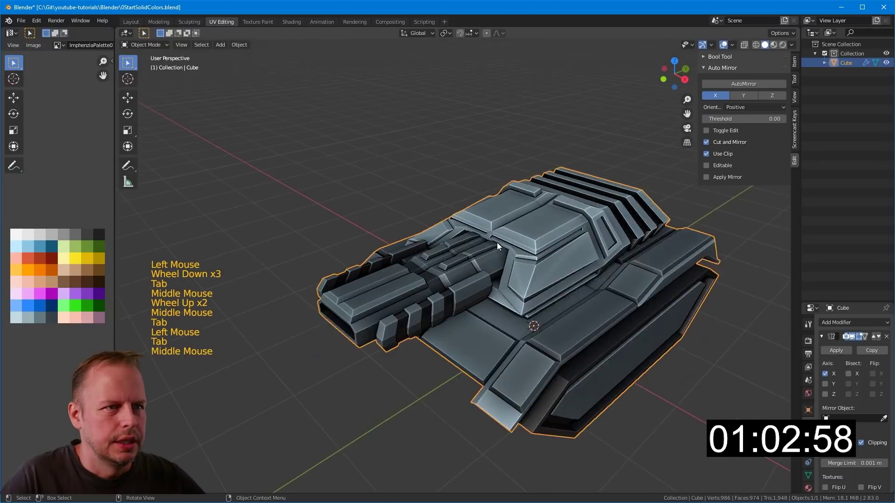
{"action": "scroll", "coordinate": [574, 251], "scroll_direction": "up", "scroll_amount": 2}
{"action": "key", "text": "Tab"}
{"action": "key", "text": "3"}
{"action": "middle_click_drag", "start_coordinate": [575, 251], "coordinate": [578, 200]}
{"action": "scroll", "coordinate": [599, 188], "scroll_direction": "down", "scroll_amount": 2}
{"action": "left_click", "coordinate": [541, 178]}
{"action": "middle_click_drag", "start_coordinate": [541, 177], "coordinate": [488, 230]}
- Inspect the whole tank from the side and rear, focusing on the hull's rear
{"action": "key", "text": "Tab"}
{"action": "scroll", "coordinate": [496, 212], "scroll_direction": "down", "scroll_amount": 1}
{"action": "scroll", "coordinate": [495, 211], "scroll_direction": "down", "scroll_amount": 1}
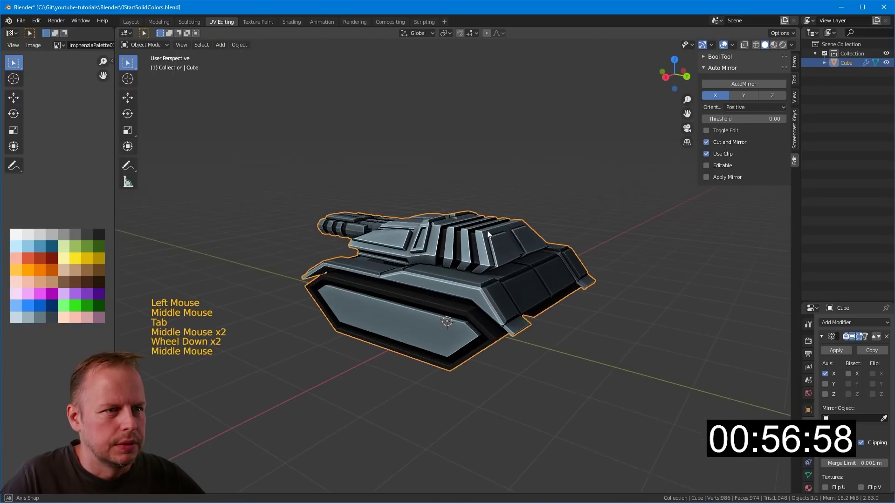
{"action": "key", "text": "3"}
{"action": "left_click", "coordinate": [410, 328]}
{"action": "middle_click_drag", "start_coordinate": [410, 327], "coordinate": [540, 279]}
{"action": "left_click", "coordinate": [469, 304]}
{"action": "key", "text": "Tab"}
{"action": "scroll", "coordinate": [459, 303], "scroll_direction": "up", "scroll_amount": 3}
{"action": "key", "text": "3"}
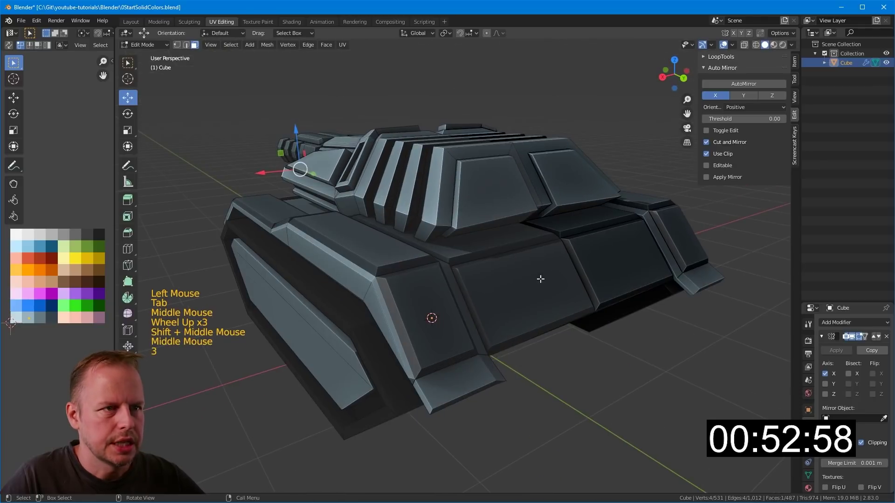
- Inset the large rear hull face by about 0.059 m
{"action": "left_click", "coordinate": [513, 250]}
{"action": "middle_click_drag", "start_coordinate": [513, 251], "coordinate": [659, 261]}
{"action": "left_click", "coordinate": [494, 298]}
{"action": "key", "text": "i"}
{"action": "left_click", "coordinate": [576, 254]}
- Extrude the inset rear hull face about 0.036 m inward and scale it to 0.887
{"action": "key", "text": "e"}
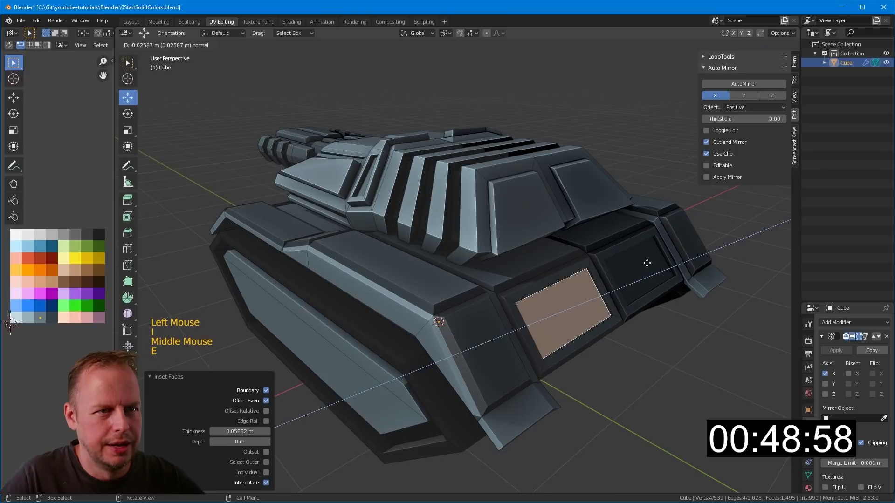
{"action": "left_click", "coordinate": [647, 264]}
{"action": "key", "text": "s"}
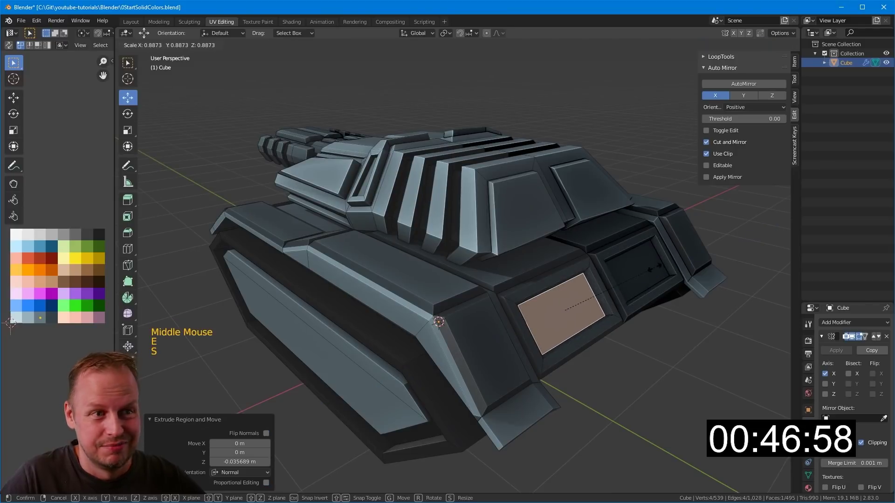
{"action": "left_click", "coordinate": [635, 264]}
{"action": "middle_click_drag", "start_coordinate": [636, 264], "coordinate": [602, 320]}
{"action": "right_click", "coordinate": [602, 320]}
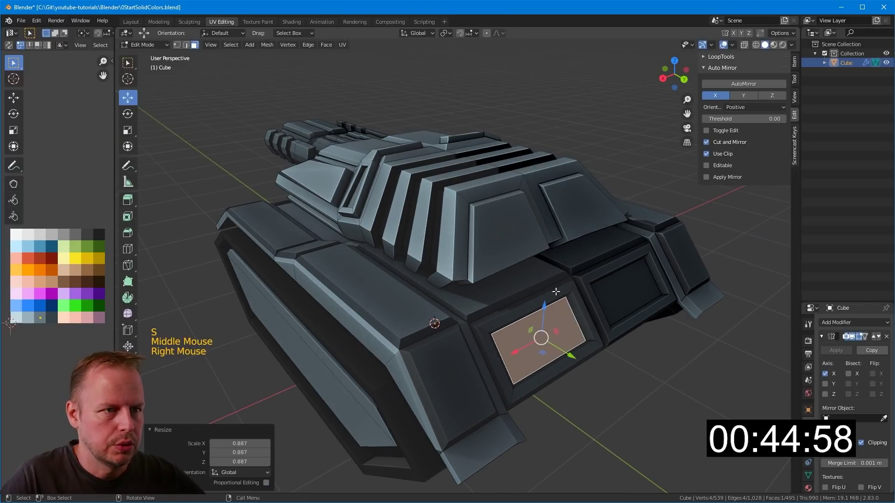
- Duplicate the recessed rear hull face in place, shrink the copy and shift it outward along X
{"action": "key", "text": "shift+d"}
{"action": "key", "text": "Escape"}
{"action": "middle_click_drag", "start_coordinate": [633, 282], "coordinate": [466, 298]}
{"action": "key", "text": "s"}
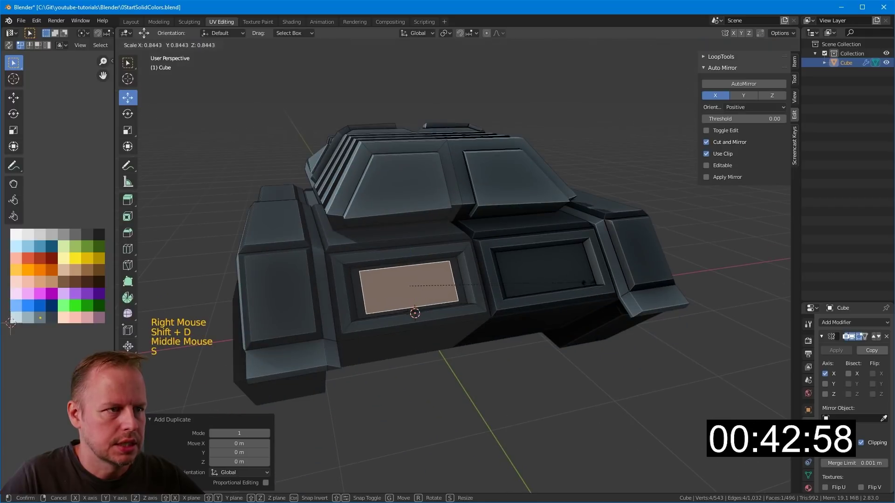
{"action": "left_click", "coordinate": [399, 294]}
{"action": "left_click_drag", "start_coordinate": [373, 291], "coordinate": [341, 299]}
{"action": "middle_click_drag", "start_coordinate": [342, 299], "coordinate": [382, 290]}
- Extrude the small rear face outward into a block and raise its end face about 0.2 m along Z
{"action": "key", "text": "e"}
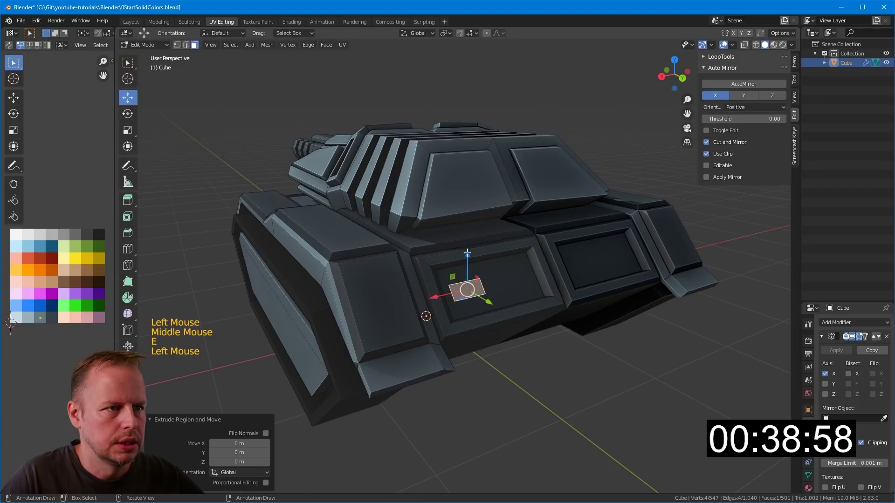
{"action": "left_click_drag", "start_coordinate": [467, 253], "coordinate": [463, 214]}
{"action": "middle_click_drag", "start_coordinate": [462, 213], "coordinate": [489, 220]}
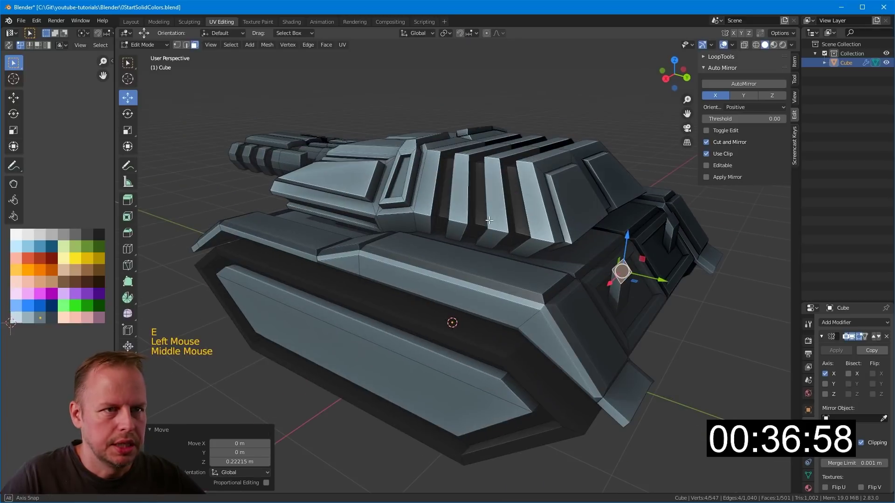
{"action": "left_click_drag", "start_coordinate": [626, 239], "coordinate": [626, 243]}
{"action": "scroll", "coordinate": [626, 251], "scroll_direction": "up", "scroll_amount": 2}
{"action": "middle_click_drag", "start_coordinate": [626, 252], "coordinate": [471, 325]}
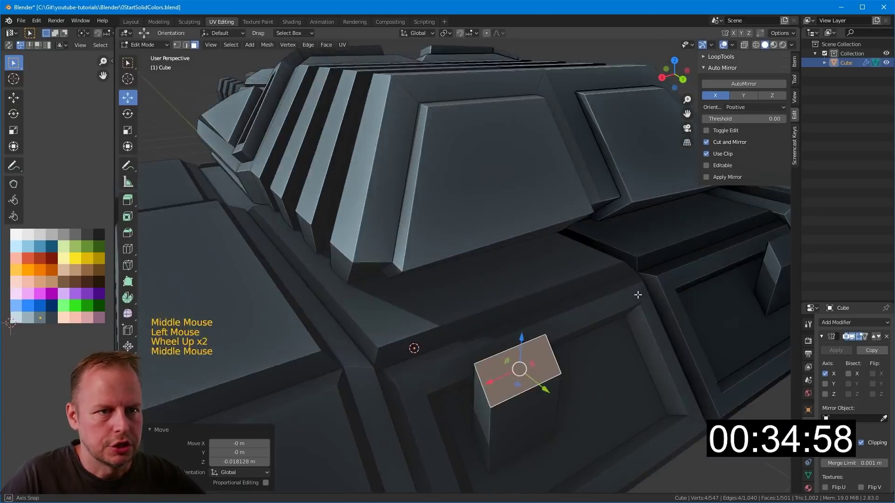
- Inset the rear block's outer side and underside faces together by about 0.028 m and extrude them about 0.023 m along their normals
{"action": "scroll", "coordinate": [470, 325], "scroll_direction": "down", "scroll_amount": 1}
{"action": "left_click", "coordinate": [487, 352]}
{"action": "left_click", "coordinate": [507, 306], "text": "shift"}
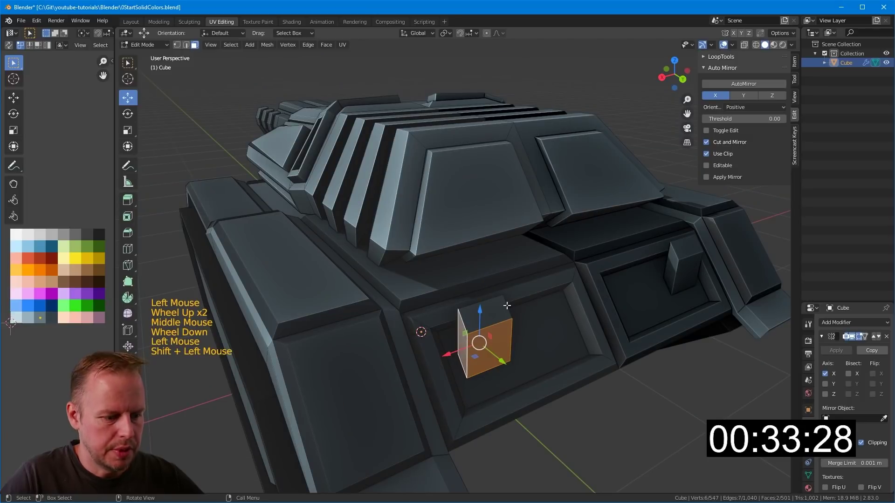
{"action": "key", "text": "i"}
{"action": "left_click", "coordinate": [602, 276]}
{"action": "middle_click_drag", "start_coordinate": [603, 276], "coordinate": [643, 286]}
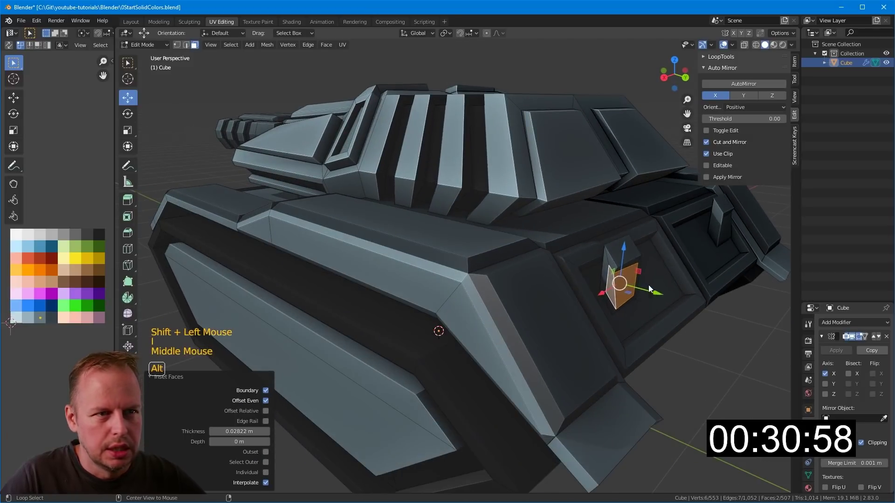
{"action": "key", "text": "alt+e"}
{"action": "left_click", "coordinate": [646, 286]}
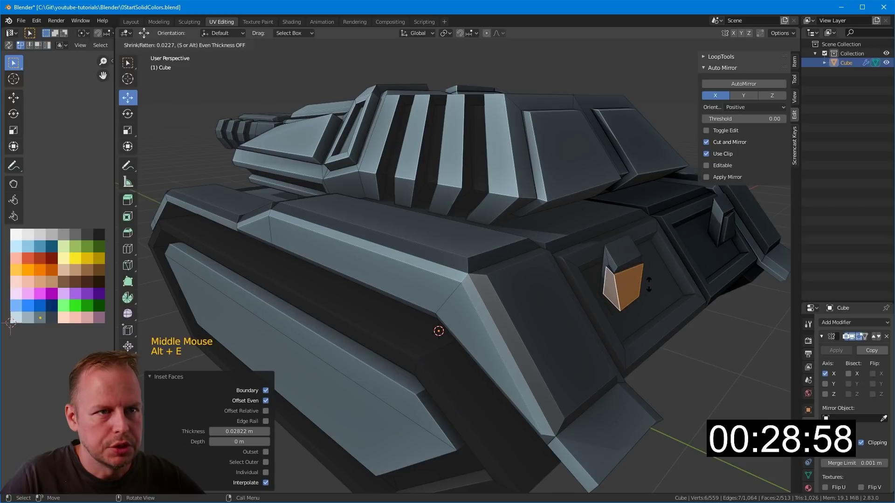
- Inset the long side face of the rear track-guard panel by about 0.035 m
{"action": "scroll", "coordinate": [648, 284], "scroll_direction": "down", "scroll_amount": 2}
{"action": "left_click", "coordinate": [516, 303]}
{"action": "scroll", "coordinate": [515, 303], "scroll_direction": "down", "scroll_amount": 2}
{"action": "middle_click_drag", "start_coordinate": [516, 303], "coordinate": [494, 298]}
{"action": "left_click", "coordinate": [495, 300]}
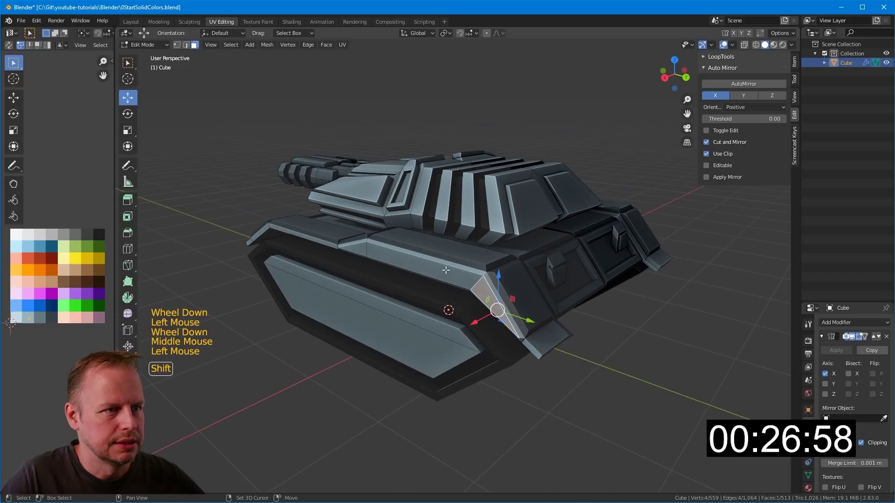
{"action": "left_click", "coordinate": [432, 275]}
{"action": "key", "text": "i"}
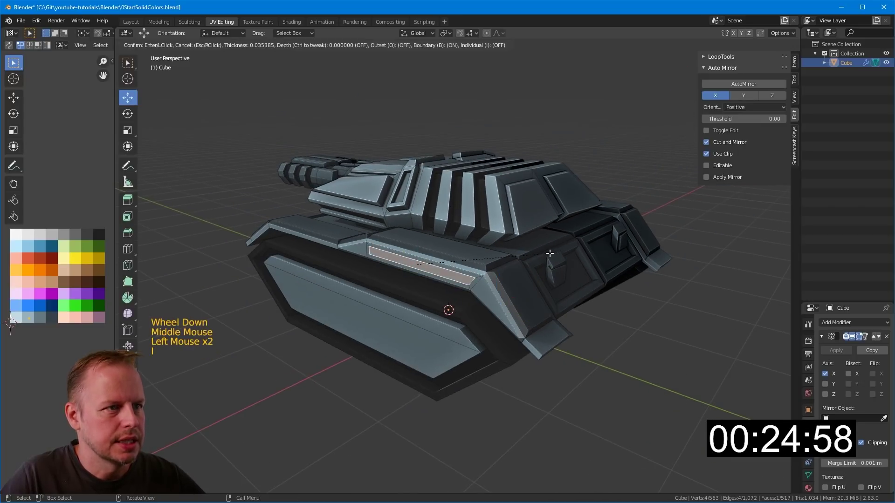
{"action": "left_click", "coordinate": [550, 253]}
- Extrude the inset track-guard face about 0.059 m inward and recolour the recess with the darkest grey palette swatch
{"action": "key", "text": "e"}
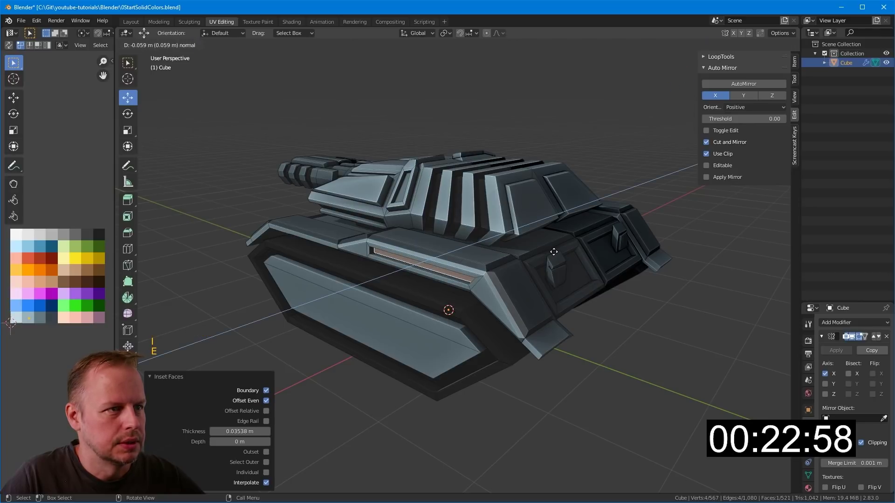
{"action": "left_click", "coordinate": [553, 253]}
{"action": "key", "text": "g"}
{"action": "left_click", "coordinate": [79, 197]}
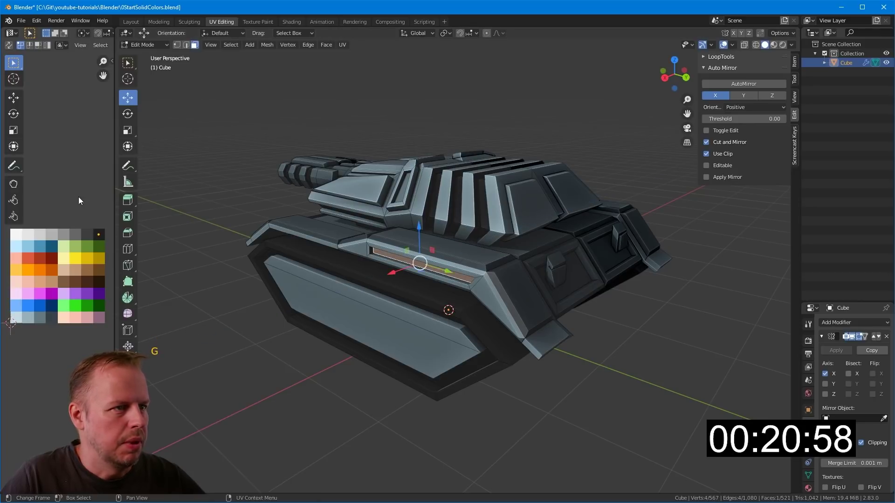
- Recolour the recessed window face on the turret's side with a darker blue-grey from the palette
{"action": "scroll", "coordinate": [268, 200], "scroll_direction": "down", "scroll_amount": 2}
{"action": "middle_click_drag", "start_coordinate": [268, 200], "coordinate": [368, 219]}
{"action": "left_click", "coordinate": [319, 209]}
{"action": "scroll", "coordinate": [355, 207], "scroll_direction": "up", "scroll_amount": 1}
{"action": "left_click", "coordinate": [478, 259]}
{"action": "key", "text": "g"}
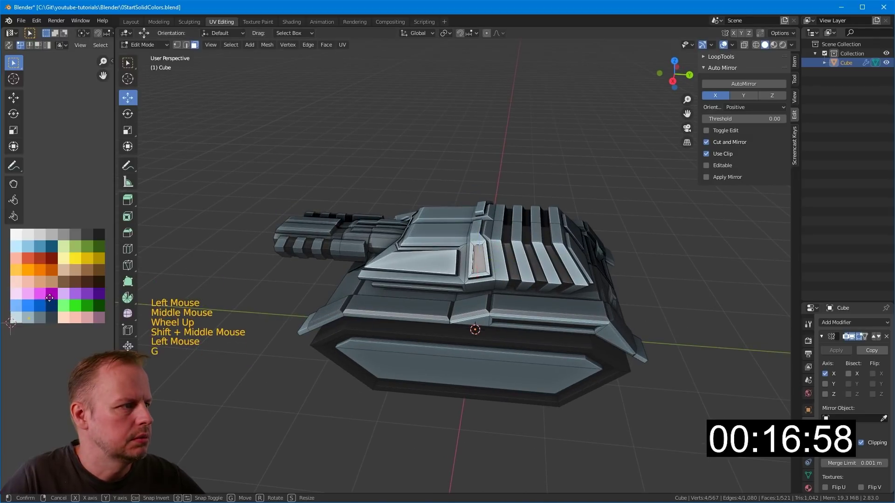
{"action": "left_click", "coordinate": [283, 264]}
- Recolour only the top face of the raised turret roof panel with a darker blue-grey, leaving out its bevelled edges
{"action": "middle_click_drag", "start_coordinate": [283, 264], "coordinate": [484, 269]}
{"action": "scroll", "coordinate": [485, 268], "scroll_direction": "up", "scroll_amount": 3}
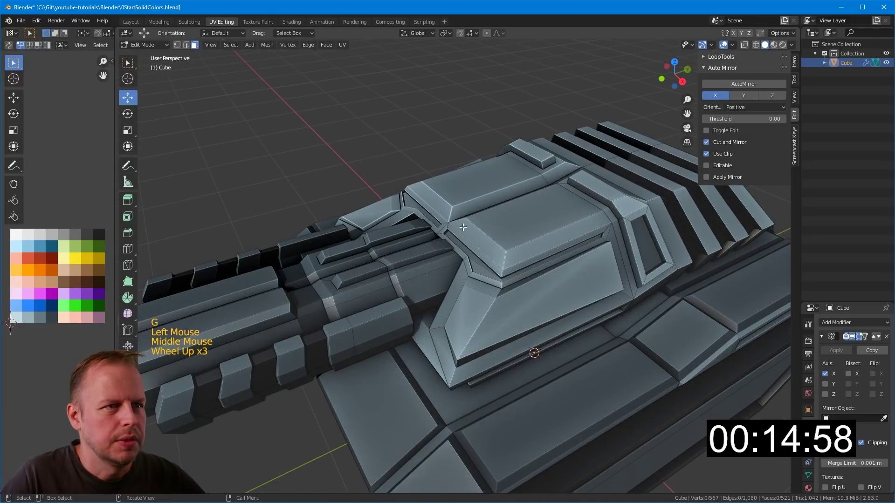
{"action": "left_click", "coordinate": [517, 232]}
{"action": "key", "text": "ctrl+KP_9"}
{"action": "key", "text": "ctrl+KP_Add"}
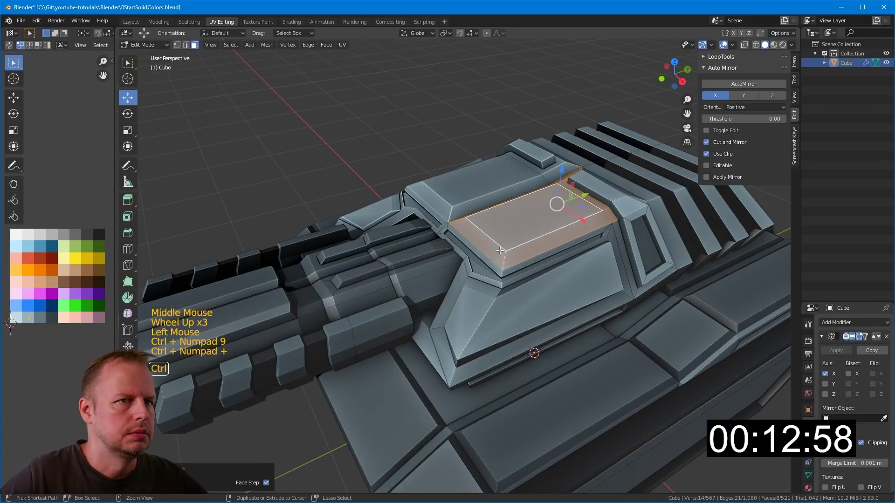
{"action": "left_click", "coordinate": [532, 223]}
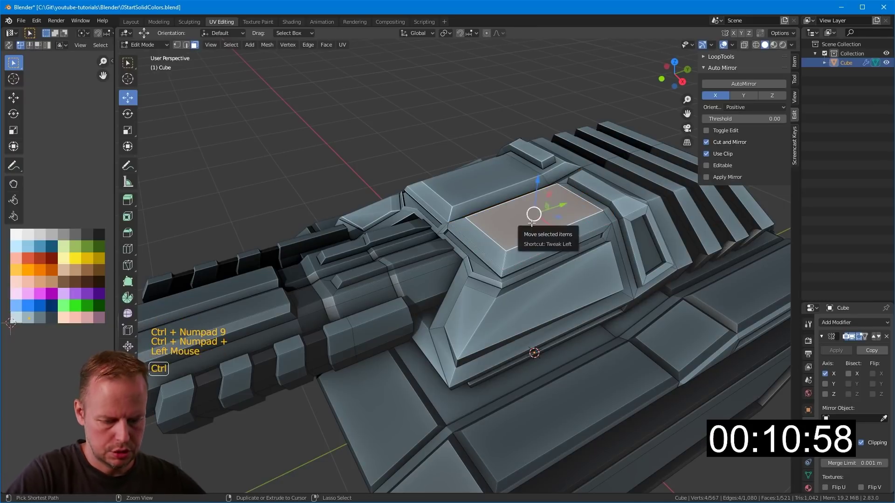
{"action": "key", "text": "ctrl+KP_Add"}
{"action": "middle_click_drag", "start_coordinate": [472, 238], "coordinate": [486, 260]}
{"action": "left_click", "coordinate": [597, 295]}
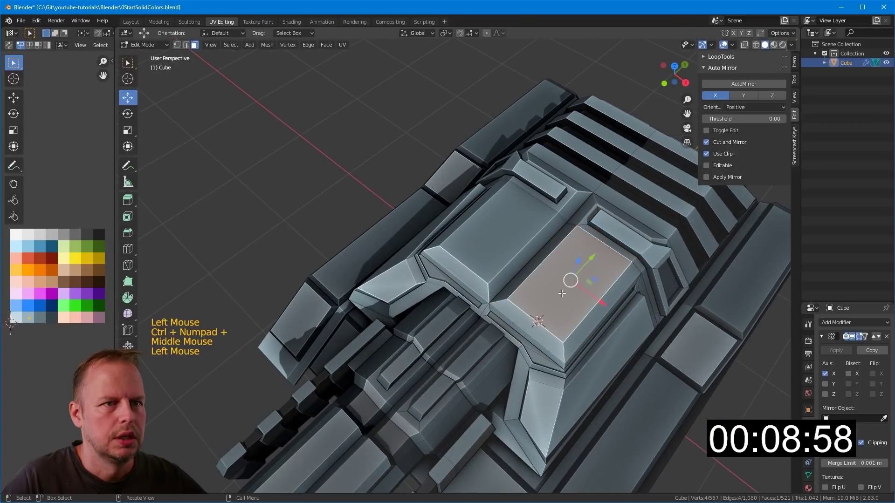
{"action": "middle_click_drag", "start_coordinate": [597, 295], "coordinate": [606, 297]}
{"action": "key", "text": "g"}
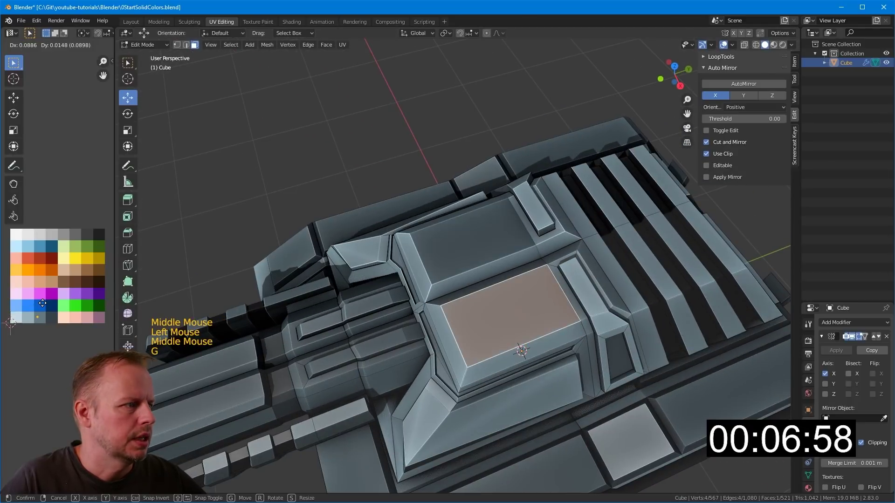
{"action": "left_click", "coordinate": [292, 135]}
- Recolour the raised panel on top of the gun barrel, including its bevelled edges, with a lighter blue-grey
{"action": "scroll", "coordinate": [292, 135], "scroll_direction": "down", "scroll_amount": 4}
{"action": "middle_click_drag", "start_coordinate": [292, 136], "coordinate": [337, 268]}
{"action": "scroll", "coordinate": [350, 195], "scroll_direction": "up", "scroll_amount": 3}
{"action": "left_click", "coordinate": [338, 268]}
{"action": "key", "text": "ctrl+KP_Add"}
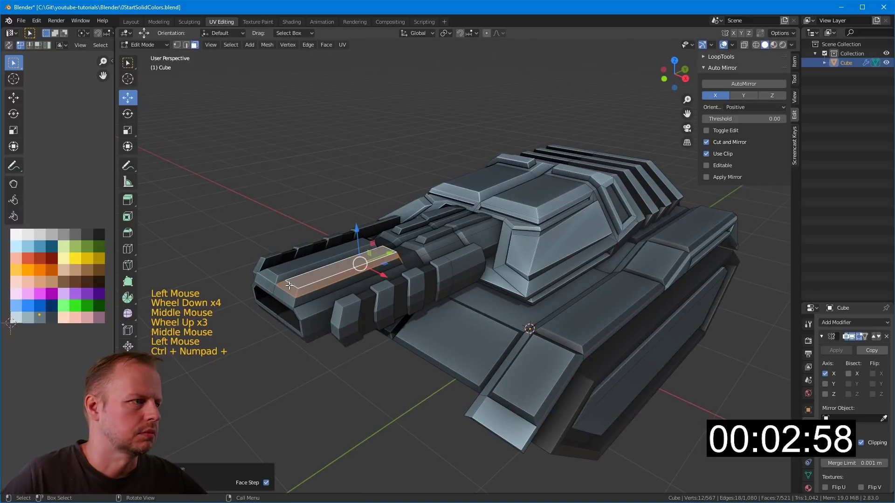
{"action": "key", "text": "g"}
{"action": "left_click", "coordinate": [216, 322]}
- Deselect the tank and examine the whole model's silhouette and colours from the front, side, rear and above
{"action": "scroll", "coordinate": [216, 321], "scroll_direction": "down", "scroll_amount": 3}
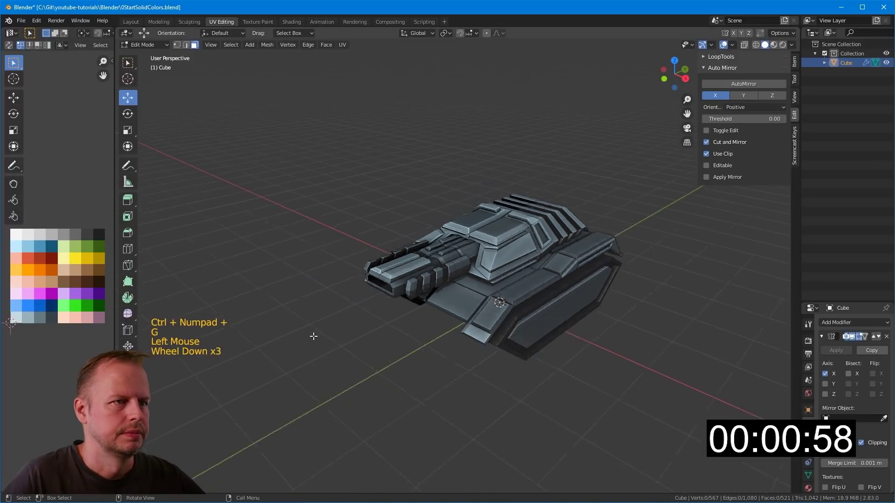
{"action": "scroll", "coordinate": [326, 303], "scroll_direction": "up", "scroll_amount": 1}
{"action": "middle_click_drag", "start_coordinate": [327, 303], "coordinate": [426, 328]}
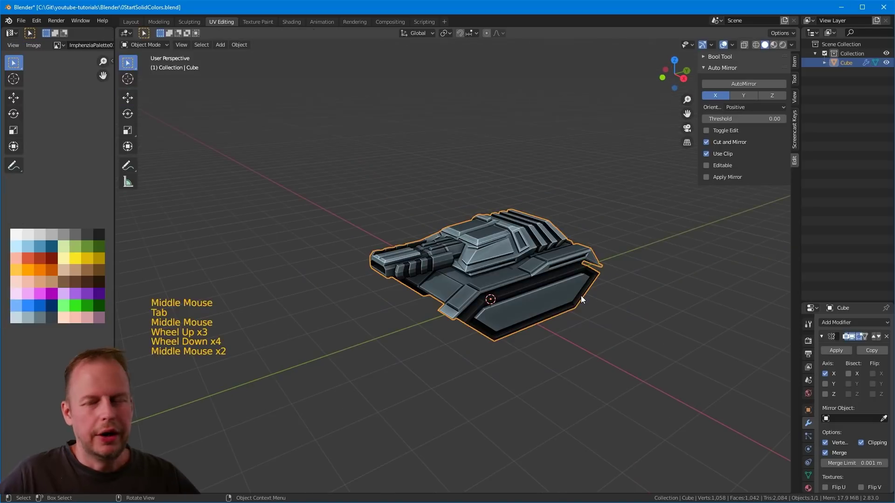
{"action": "scroll", "coordinate": [582, 295], "scroll_direction": "up", "scroll_amount": 1}
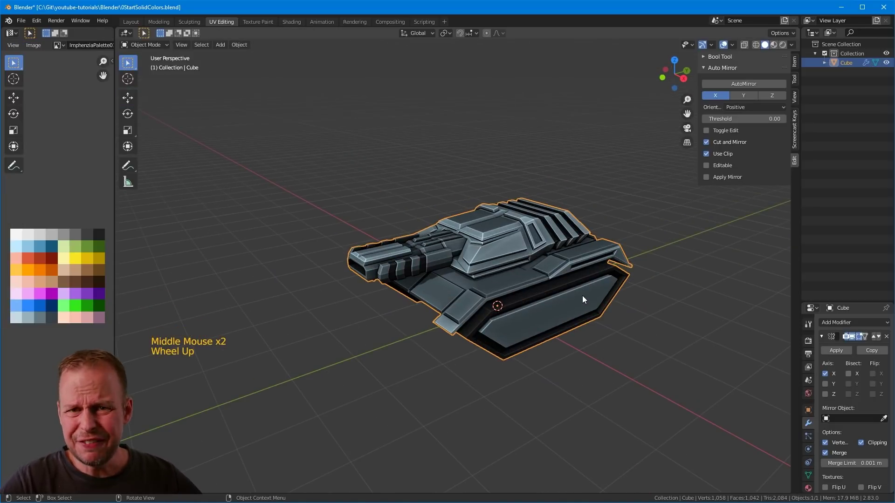
{"action": "scroll", "coordinate": [562, 340], "scroll_direction": "up", "scroll_amount": 1}
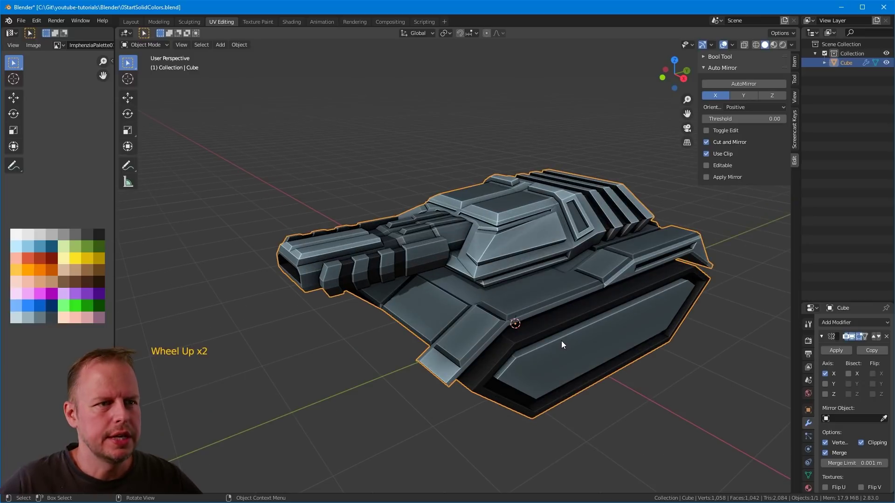
{"action": "left_click", "coordinate": [725, 353]}
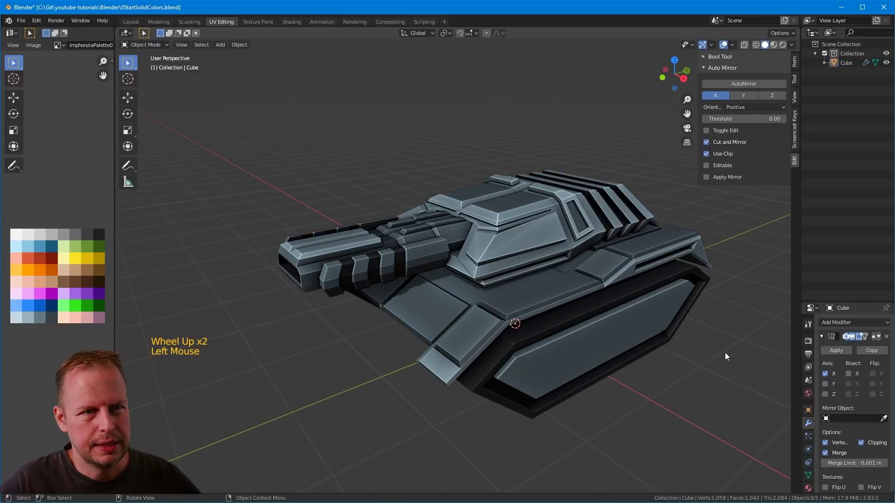
{"action": "middle_click_drag", "start_coordinate": [725, 352], "coordinate": [720, 350]}
{"action": "scroll", "coordinate": [582, 263], "scroll_direction": "down", "scroll_amount": 5}
{"action": "scroll", "coordinate": [586, 292], "scroll_direction": "down", "scroll_amount": 2}
{"action": "middle_click_drag", "start_coordinate": [582, 263], "coordinate": [492, 373]}
{"action": "scroll", "coordinate": [586, 292], "scroll_direction": "down", "scroll_amount": 2}
{"action": "scroll", "coordinate": [531, 310], "scroll_direction": "up", "scroll_amount": 4}
{"action": "scroll", "coordinate": [535, 312], "scroll_direction": "down", "scroll_amount": 4}
{"action": "scroll", "coordinate": [545, 282], "scroll_direction": "up", "scroll_amount": 5}
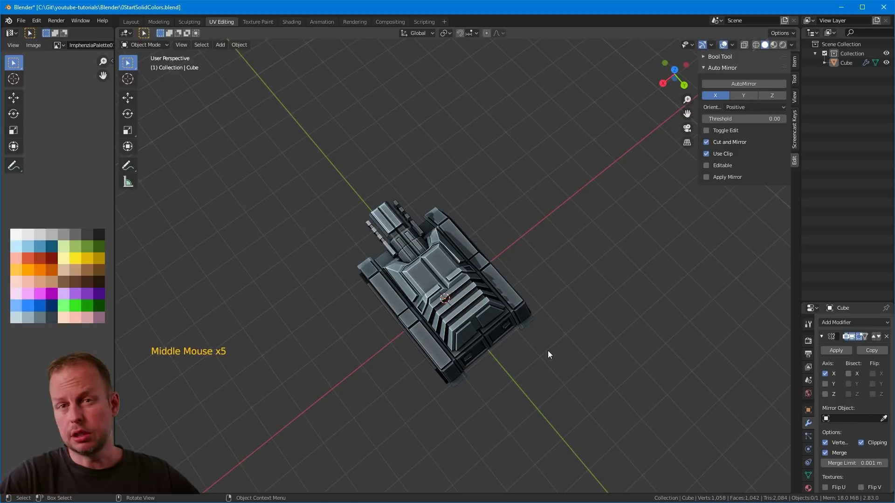
{"action": "mouse_move", "coordinate": [547, 351]}
{"action": "middle_mouse_down"}
{"action": "mouse_move", "coordinate": [443, 356]}
{"action": "mouse_move", "coordinate": [518, 327]}
{"action": "mouse_move", "coordinate": [554, 338]}
{"action": "middle_mouse_up"}
{"action": "scroll", "coordinate": [554, 338], "scroll_direction": "up", "scroll_amount": 3}
{"action": "scroll", "coordinate": [554, 337], "scroll_direction": "down", "scroll_amount": 1}
{"action": "scroll", "coordinate": [536, 321], "scroll_direction": "down", "scroll_amount": 2}
{"action": "scroll", "coordinate": [521, 303], "scroll_direction": "up", "scroll_amount": 3}
- Select the tank and examine its turret panels, rear stripes, gun barrel and side armour up close from several angles
{"action": "left_click", "coordinate": [493, 260]}
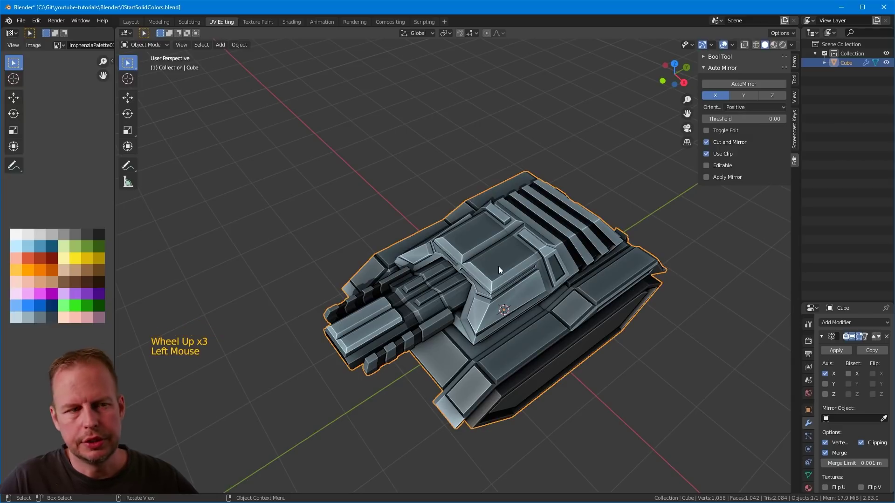
{"action": "scroll", "coordinate": [502, 268], "scroll_direction": "up", "scroll_amount": 3}
{"action": "middle_click_drag", "start_coordinate": [502, 267], "coordinate": [578, 251]}
{"action": "scroll", "coordinate": [412, 250], "scroll_direction": "down", "scroll_amount": 2}
{"action": "middle_click_drag", "start_coordinate": [412, 250], "coordinate": [474, 226]}
{"action": "scroll", "coordinate": [603, 240], "scroll_direction": "up", "scroll_amount": 2}
{"action": "scroll", "coordinate": [568, 236], "scroll_direction": "down", "scroll_amount": 2}
{"action": "scroll", "coordinate": [555, 173], "scroll_direction": "down", "scroll_amount": 1}
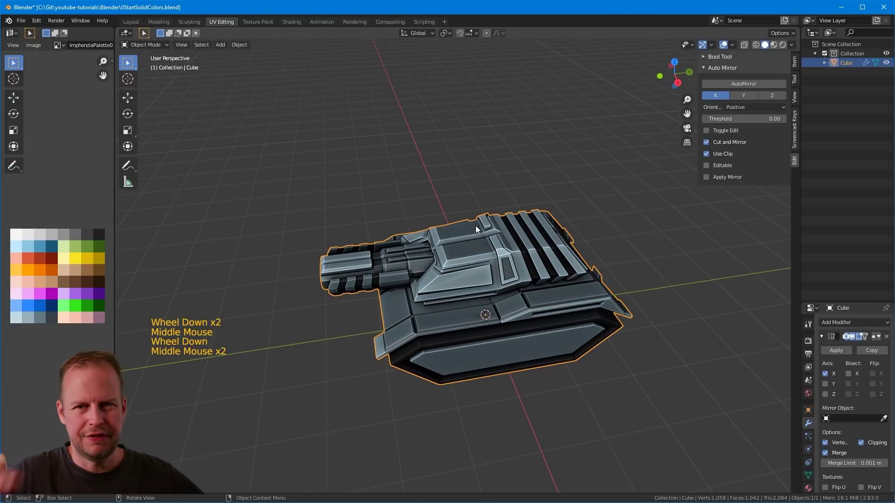
{"action": "middle_click_drag", "start_coordinate": [488, 264], "coordinate": [482, 270]}
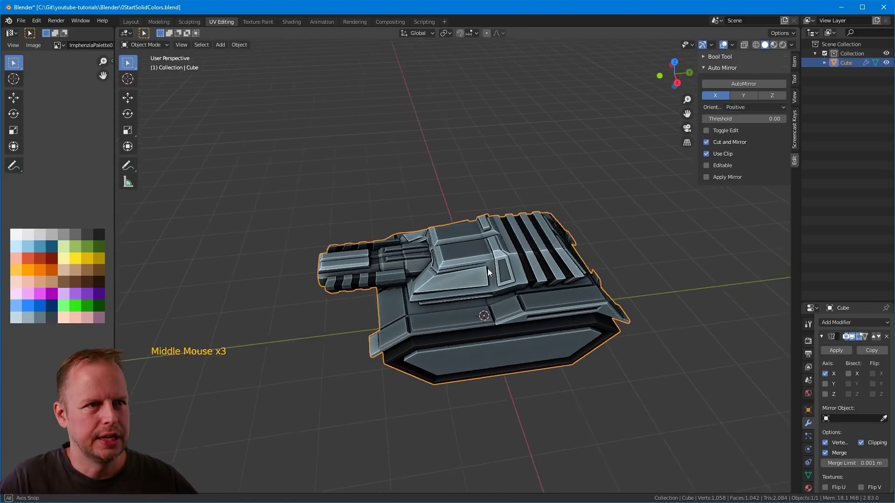
{"action": "scroll", "coordinate": [480, 273], "scroll_direction": "up", "scroll_amount": 3}
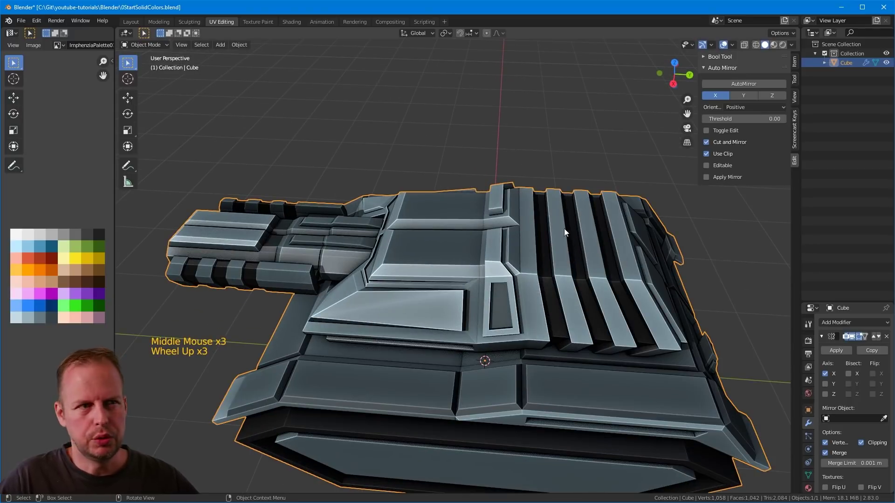
{"action": "middle_click_drag", "start_coordinate": [564, 229], "coordinate": [476, 268]}
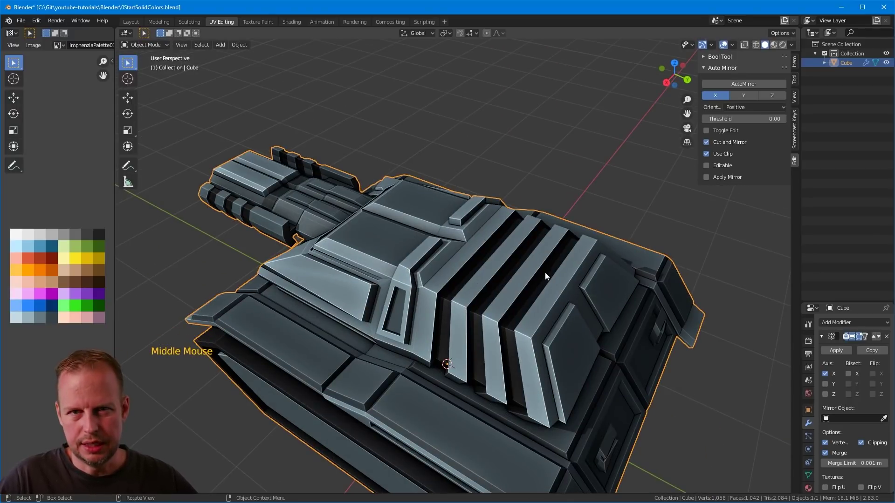
{"action": "middle_click_drag", "start_coordinate": [535, 264], "coordinate": [491, 264]}
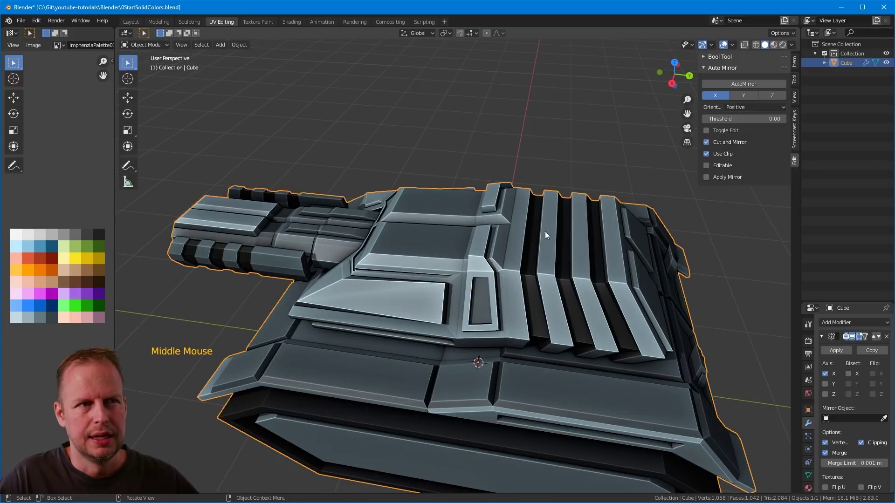
{"action": "scroll", "coordinate": [544, 232], "scroll_direction": "down", "scroll_amount": 1}
{"action": "mouse_move", "coordinate": [541, 261]}
{"action": "middle_mouse_down"}
{"action": "mouse_move", "coordinate": [543, 254]}
{"action": "mouse_move", "coordinate": [577, 253]}
{"action": "mouse_move", "coordinate": [554, 253]}
{"action": "middle_mouse_up"}
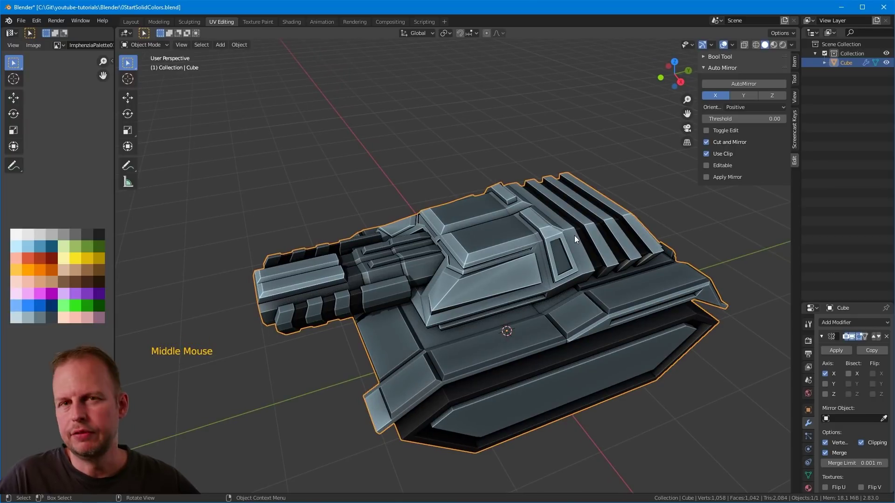
{"action": "middle_click_drag", "start_coordinate": [575, 217], "coordinate": [438, 193]}
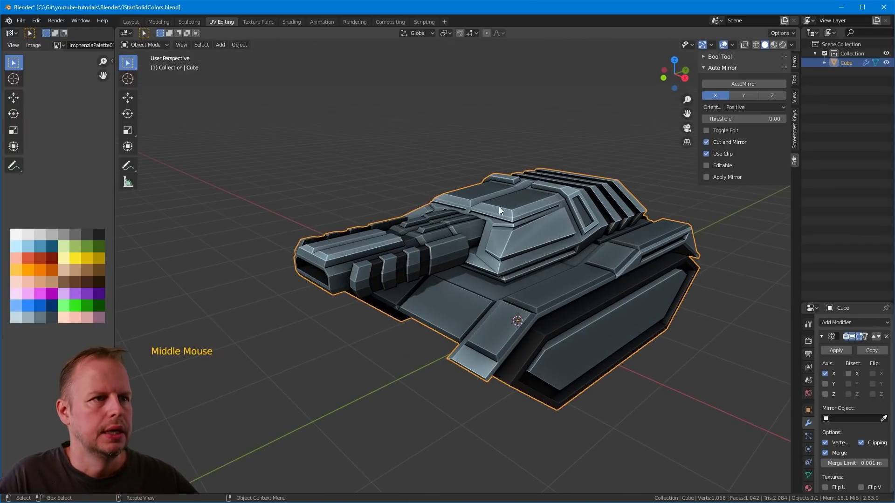
{"action": "middle_click_drag", "start_coordinate": [499, 206], "coordinate": [376, 277]}
{"action": "middle_click_drag", "start_coordinate": [459, 267], "coordinate": [506, 268]}
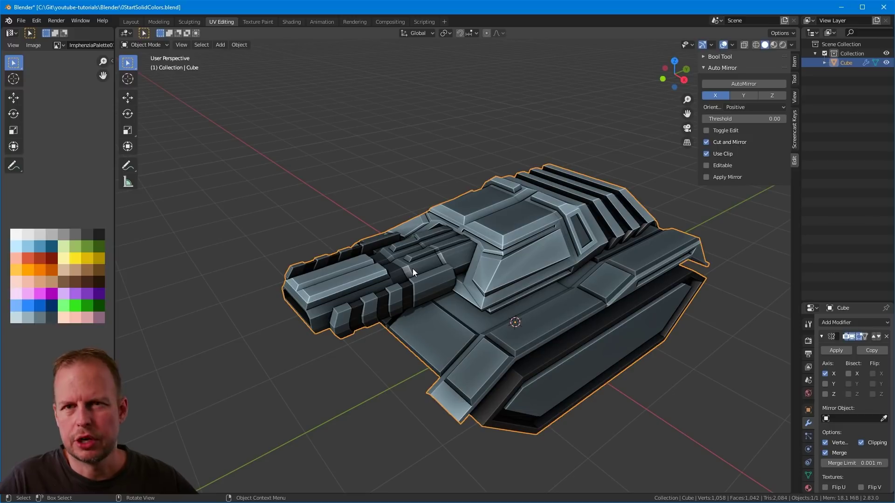
{"action": "middle_click_drag", "start_coordinate": [374, 256], "coordinate": [495, 247]}
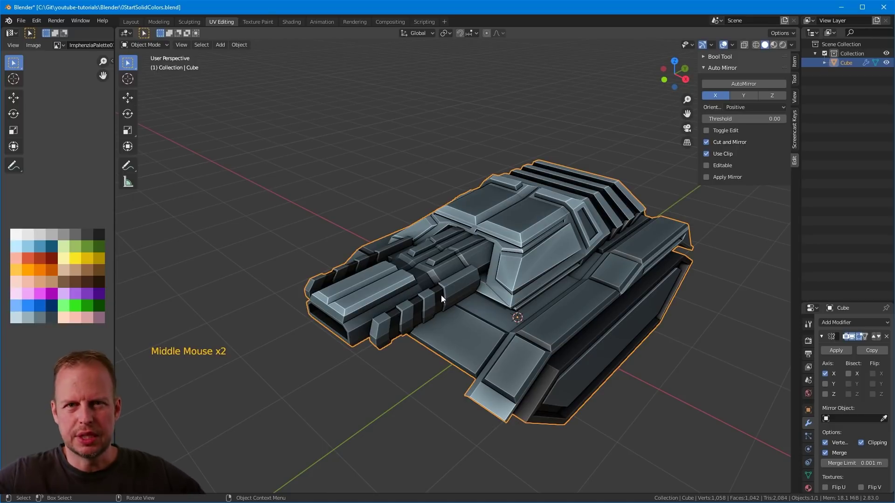
{"action": "middle_click_drag", "start_coordinate": [415, 291], "coordinate": [384, 292]}
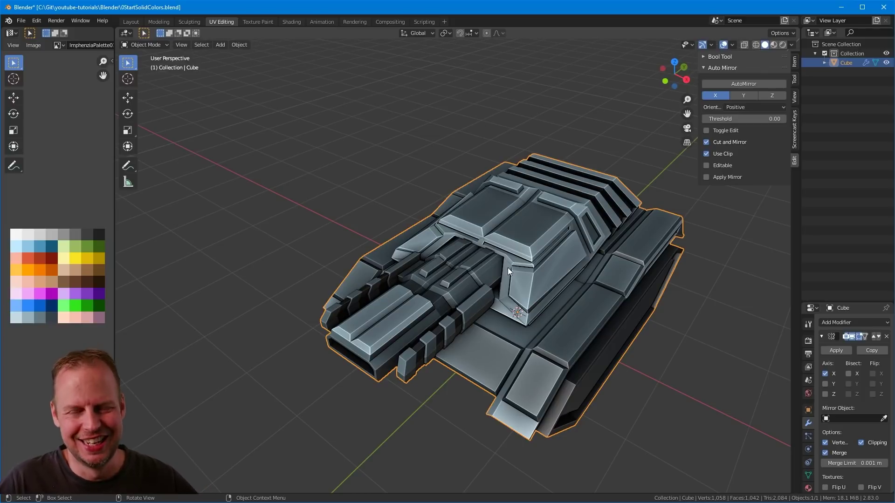
{"action": "middle_click_drag", "start_coordinate": [508, 256], "coordinate": [402, 276]}
{"action": "middle_click_drag", "start_coordinate": [490, 242], "coordinate": [447, 246]}
{"action": "scroll", "coordinate": [445, 244], "scroll_direction": "up", "scroll_amount": 2}
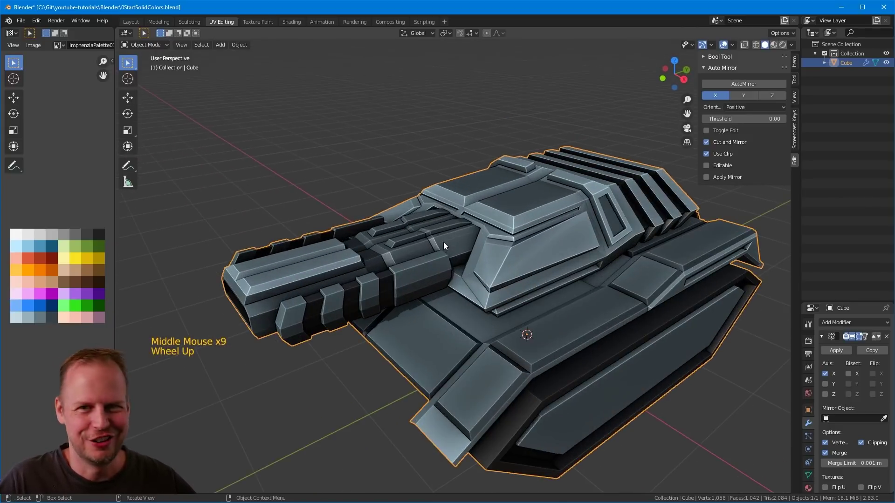
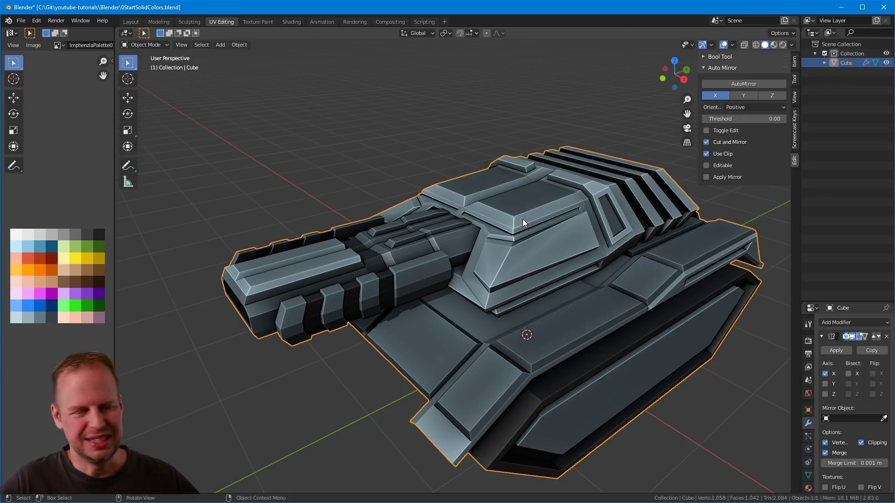
{"action": "middle_click_drag", "start_coordinate": [505, 239], "coordinate": [589, 262]}
{"action": "scroll", "coordinate": [564, 259], "scroll_direction": "down", "scroll_amount": 3}
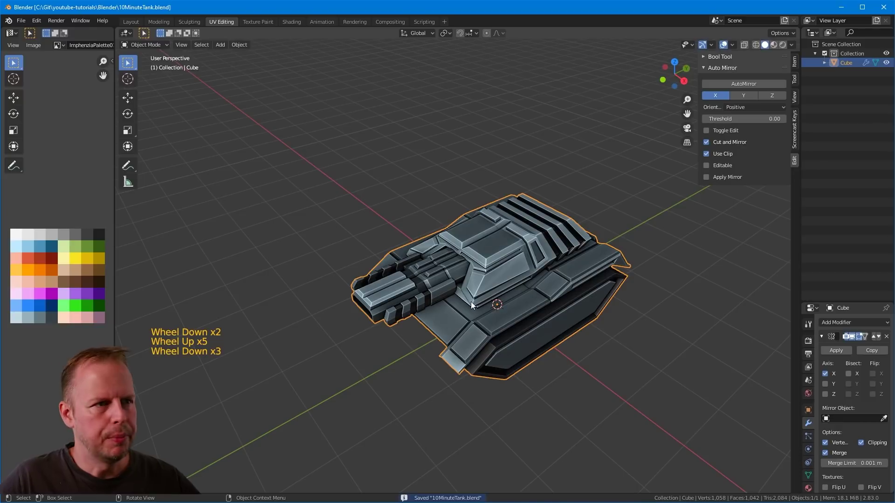
- Select all linked faces of the gun barrel, stretch them along Y and move the barrel about 0.4 m forward
{"action": "left_click", "coordinate": [424, 292]}
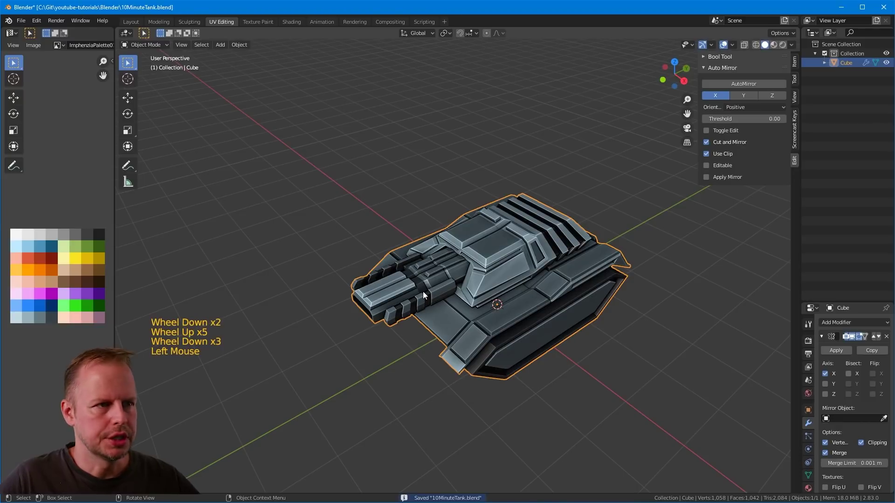
{"action": "key", "text": "Tab"}
{"action": "left_click", "coordinate": [423, 290]}
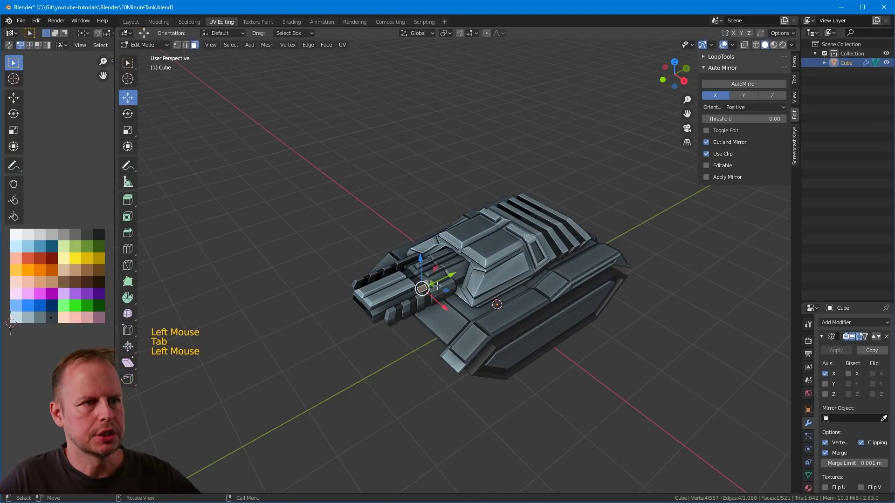
{"action": "key", "text": "l"}
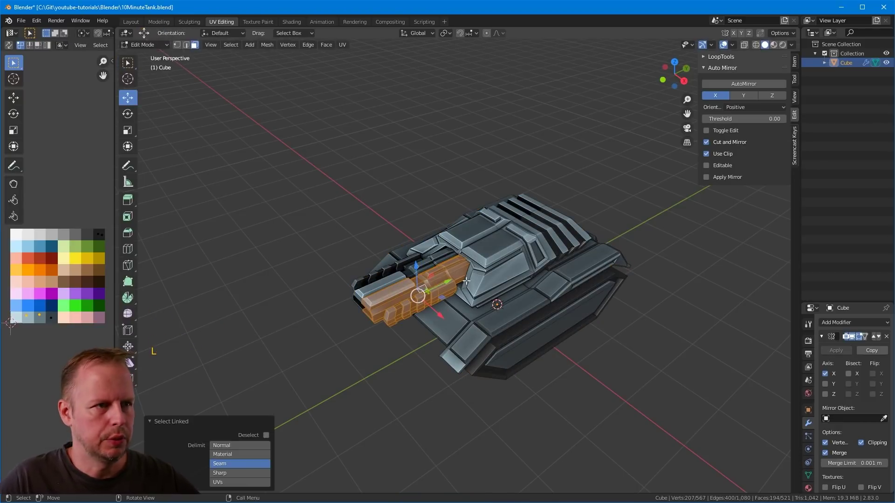
{"action": "middle_click_drag", "start_coordinate": [471, 276], "coordinate": [450, 279]}
{"action": "key", "text": "s"}
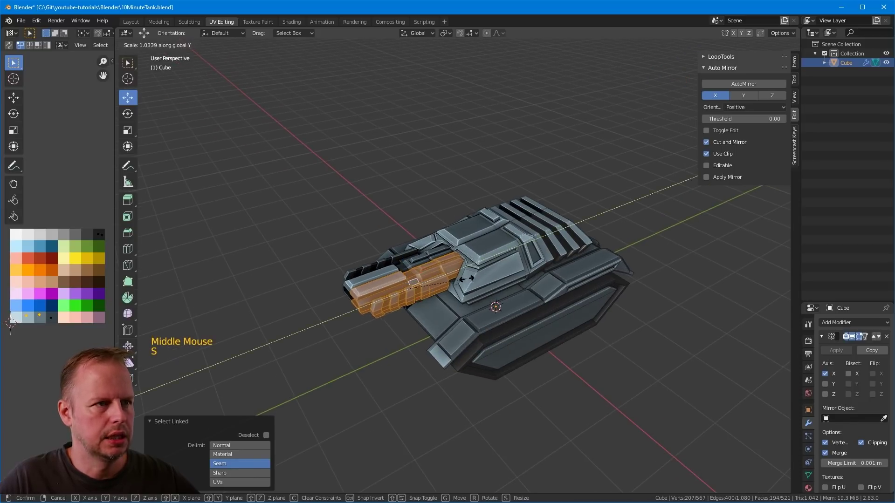
{"action": "left_click", "coordinate": [436, 281]}
{"action": "left_click_drag", "start_coordinate": [436, 281], "coordinate": [413, 270]}
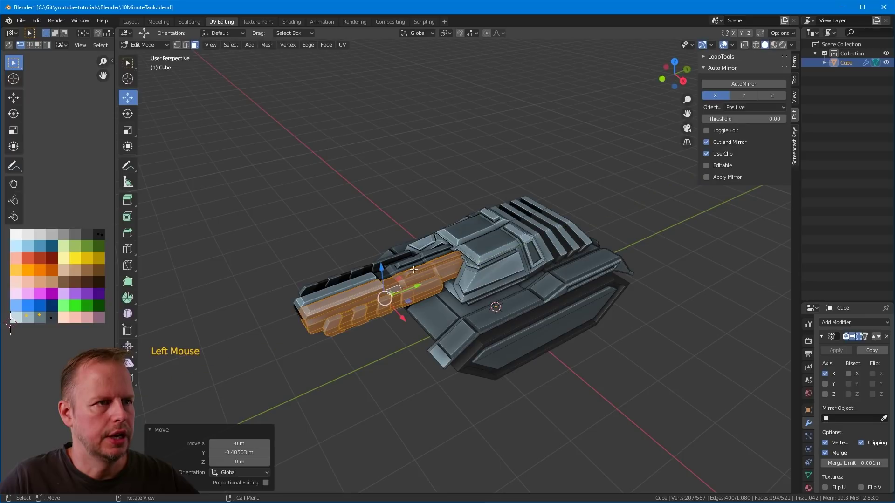
{"action": "left_click", "coordinate": [380, 266]}
{"action": "left_click", "coordinate": [579, 353]}
{"action": "key", "text": "Tab"}
- Try to select the linked faces of the hull armour, turret and side skirt together
{"action": "middle_click_drag", "start_coordinate": [579, 352], "coordinate": [524, 298]}
{"action": "left_click", "coordinate": [509, 271]}
{"action": "key", "text": "Tab"}
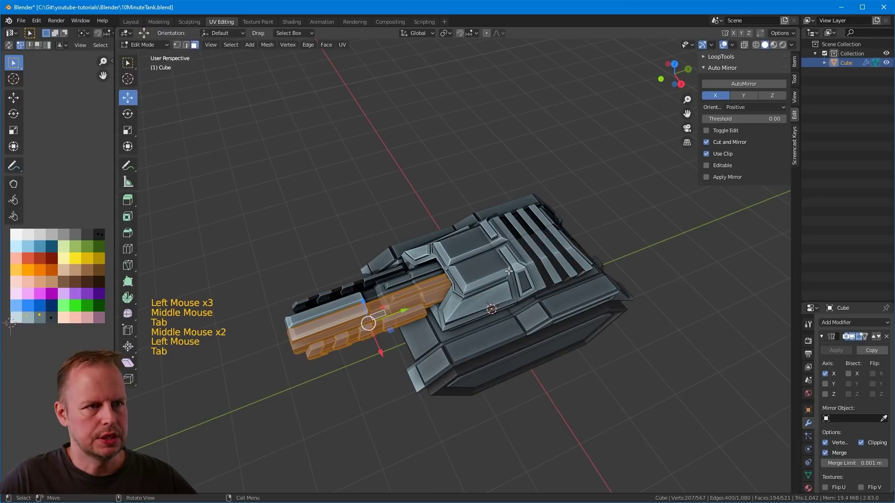
{"action": "left_click", "coordinate": [508, 271]}
{"action": "scroll", "coordinate": [509, 271], "scroll_direction": "down", "scroll_amount": 2}
{"action": "key", "text": "l"}
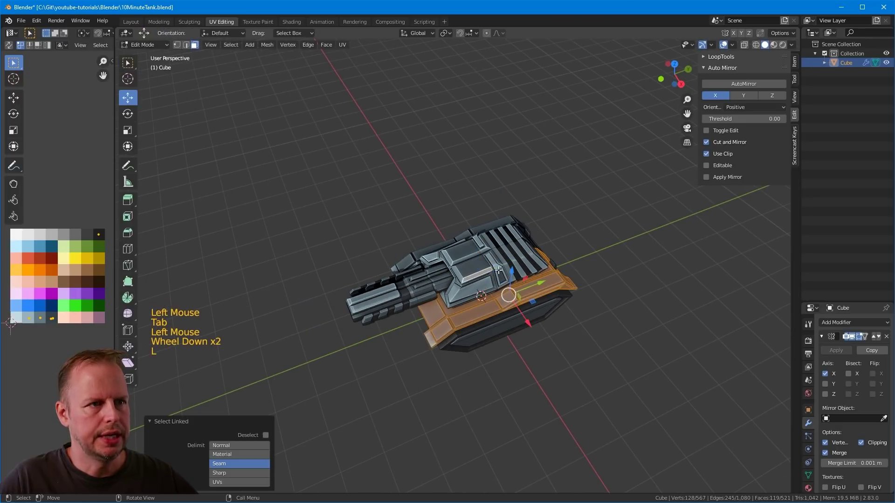
{"action": "key", "text": "l"}
{"action": "middle_click_drag", "start_coordinate": [498, 270], "coordinate": [531, 293]}
{"action": "key", "text": "l"}
{"action": "left_click_drag", "start_coordinate": [535, 292], "coordinate": [540, 295]}
{"action": "left_click", "coordinate": [541, 295]}
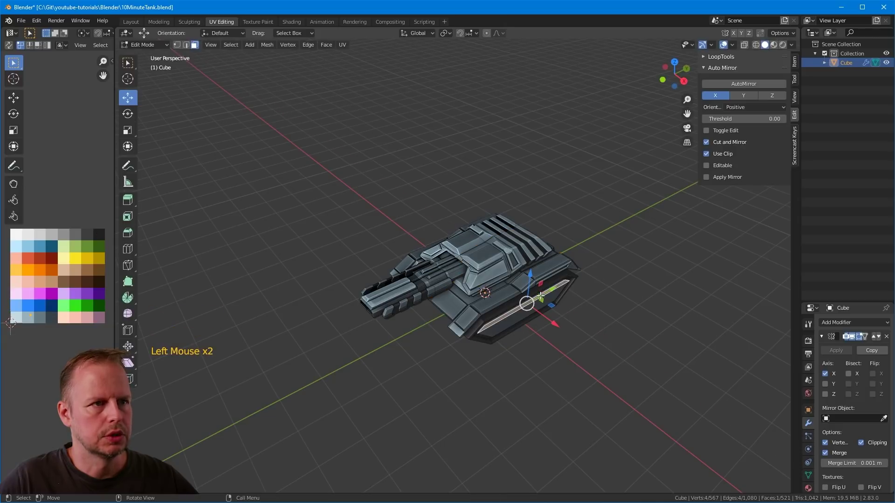
- Undo the recent selections of the tank's parts and leave no faces of the mesh selected
{"action": "left_click", "coordinate": [684, 348]}
{"action": "middle_click_drag", "start_coordinate": [684, 348], "coordinate": [657, 326]}
{"action": "scroll", "coordinate": [668, 306], "scroll_direction": "up", "scroll_amount": 3}
{"action": "key", "text": "ctrl+z"}
{"action": "key", "text": "ctrl+z"}
{"action": "key", "text": "ctrl+z"}
{"action": "key", "text": "ctrl+z"}
{"action": "scroll", "coordinate": [660, 331], "scroll_direction": "up", "scroll_amount": 2}
{"action": "scroll", "coordinate": [675, 379], "scroll_direction": "down", "scroll_amount": 4}
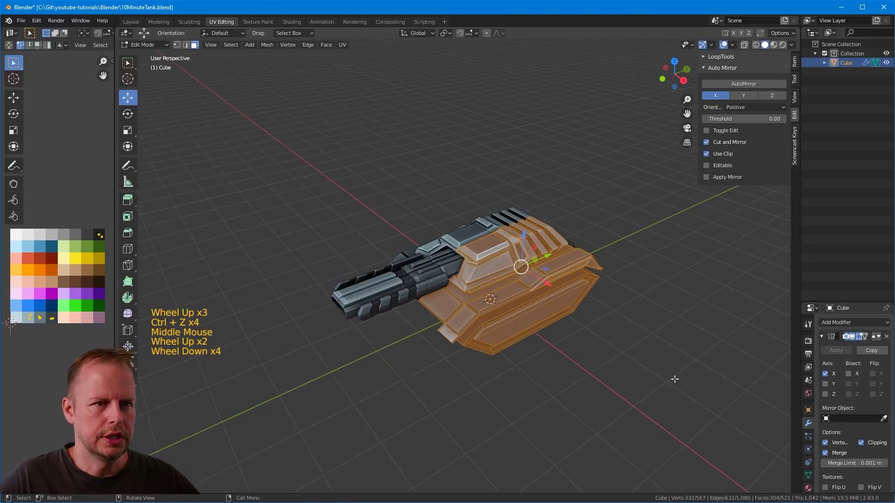
{"action": "left_click", "coordinate": [674, 378]}
{"action": "left_click", "coordinate": [658, 360]}
{"action": "middle_click_drag", "start_coordinate": [657, 360], "coordinate": [621, 322]}
{"action": "key", "text": "ctrl+z"}
{"action": "left_click", "coordinate": [669, 344]}
{"action": "key", "text": "ctrl+z"}
{"action": "key", "text": "ctrl+z"}
{"action": "key", "text": "ctrl+z"}
{"action": "key", "text": "ctrl+z"}
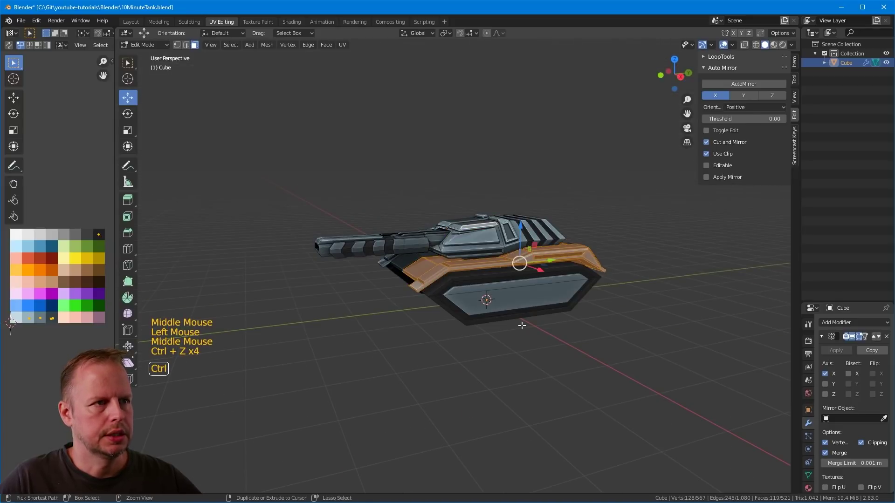
{"action": "key", "text": "ctrl+z"}
{"action": "key", "text": "ctrl+z"}
{"action": "key", "text": "ctrl+z"}
{"action": "key", "text": "ctrl+z"}
{"action": "key", "text": "ctrl+z"}
{"action": "key", "text": "ctrl+z"}
{"action": "key", "text": "ctrl+z"}
{"action": "key", "text": "ctrl+z"}
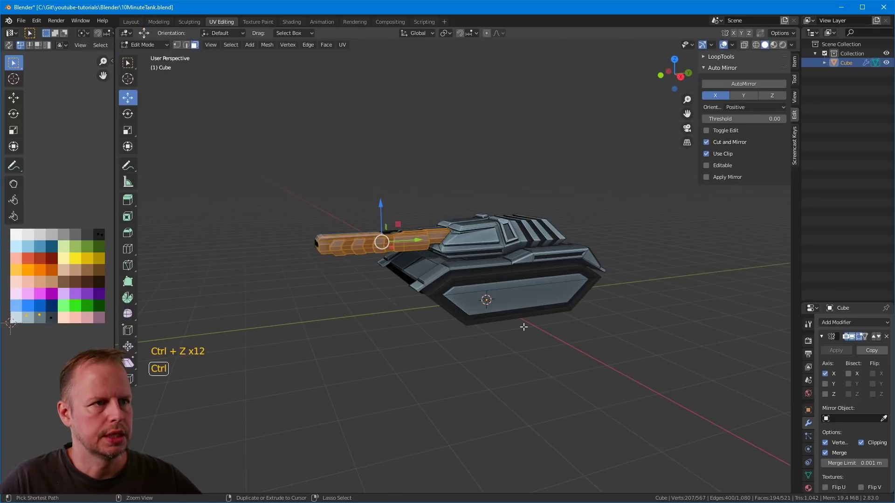
{"action": "key", "text": "ctrl+z"}
{"action": "left_click", "coordinate": [539, 342]}
{"action": "middle_click_drag", "start_coordinate": [539, 342], "coordinate": [553, 336]}
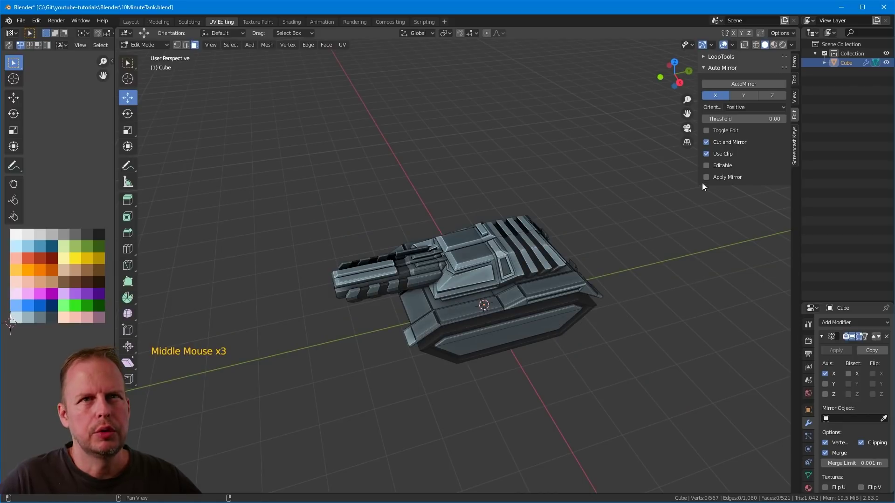
- Return to Object Mode and rename the tank object as Tank
{"action": "left_click", "coordinate": [839, 64]}
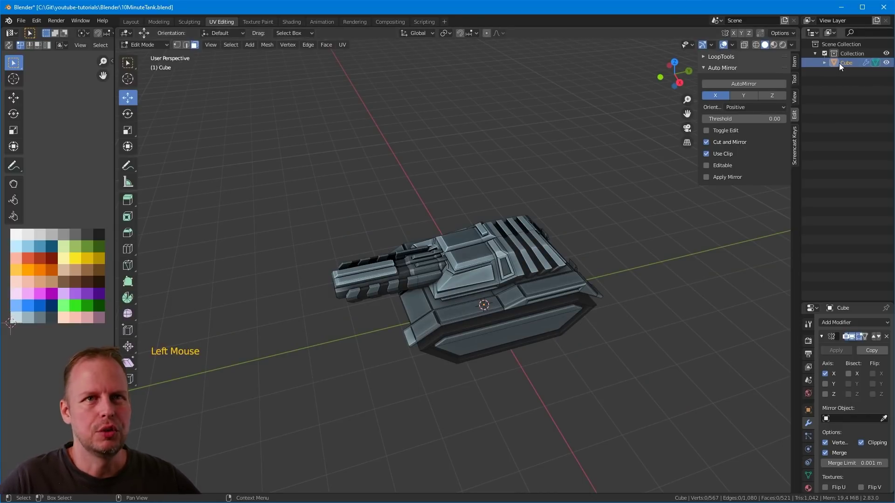
{"action": "left_click", "coordinate": [514, 265]}
{"action": "key", "text": "Tab"}
{"action": "left_click", "coordinate": [519, 304]}
{"action": "key", "text": "F2"}
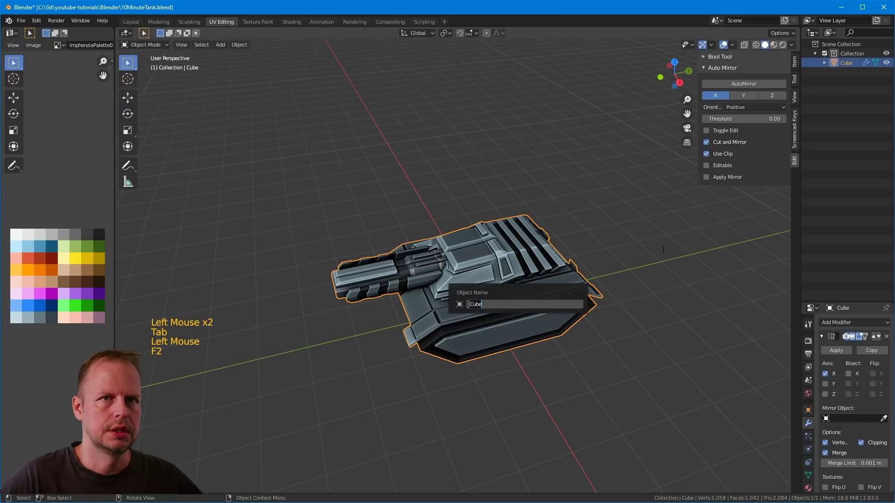
{"action": "type", "text": "Tank"}
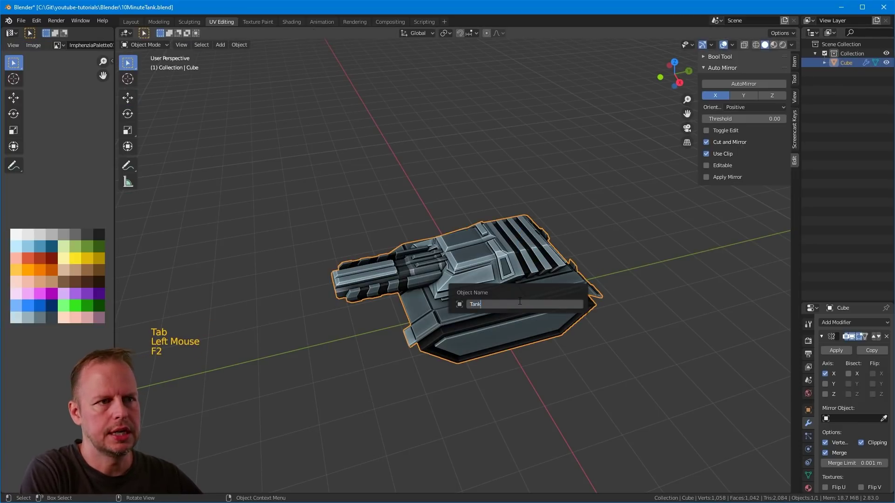
{"action": "key", "text": "Return"}
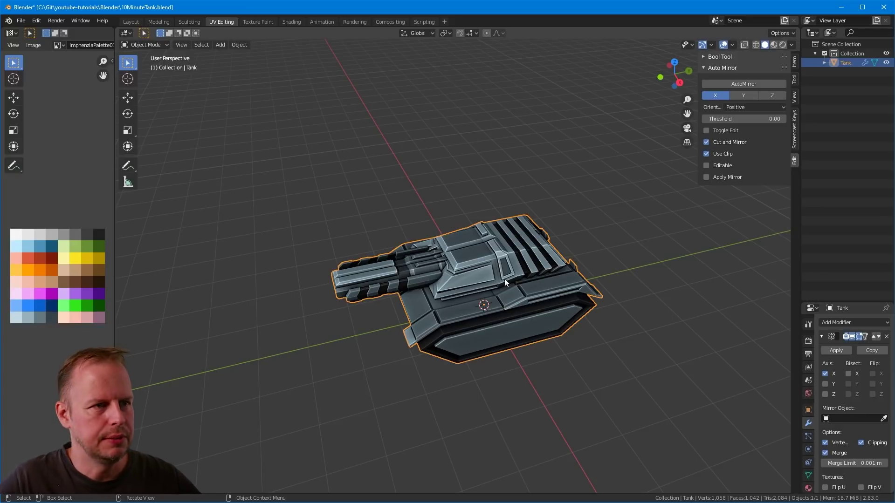
- Select all linked faces of the turret and separate them from the tank into their own object
{"action": "scroll", "coordinate": [473, 309], "scroll_direction": "up", "scroll_amount": 1}
{"action": "scroll", "coordinate": [474, 309], "scroll_direction": "up", "scroll_amount": 2}
{"action": "scroll", "coordinate": [482, 301], "scroll_direction": "down", "scroll_amount": 1}
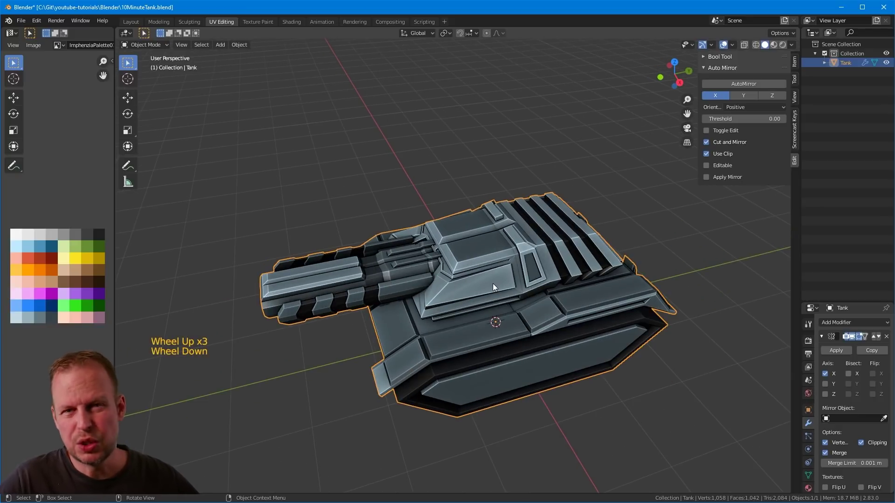
{"action": "middle_click_drag", "start_coordinate": [446, 279], "coordinate": [502, 245]}
{"action": "left_click", "coordinate": [501, 244]}
{"action": "key", "text": "Tab"}
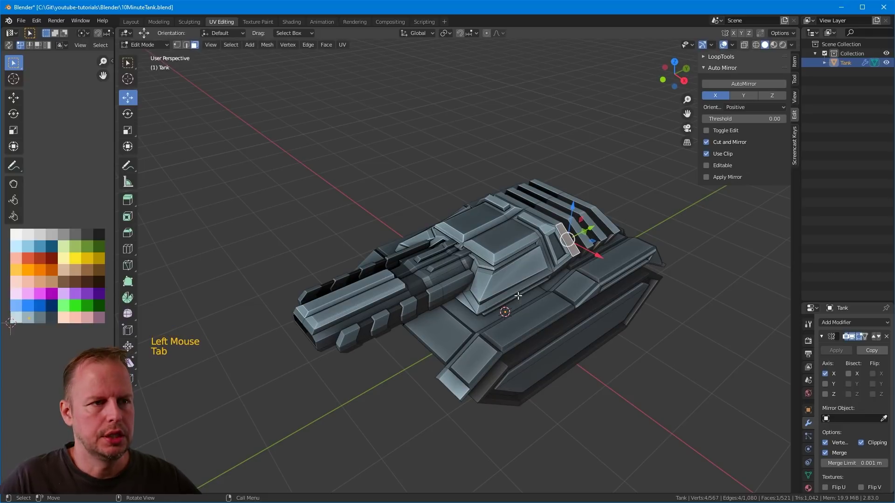
{"action": "key", "text": "Tab"}
{"action": "left_click", "coordinate": [533, 324]}
{"action": "middle_click_drag", "start_coordinate": [532, 323], "coordinate": [524, 237]}
{"action": "left_click", "coordinate": [528, 232]}
{"action": "key", "text": "Tab"}
{"action": "left_click", "coordinate": [511, 228]}
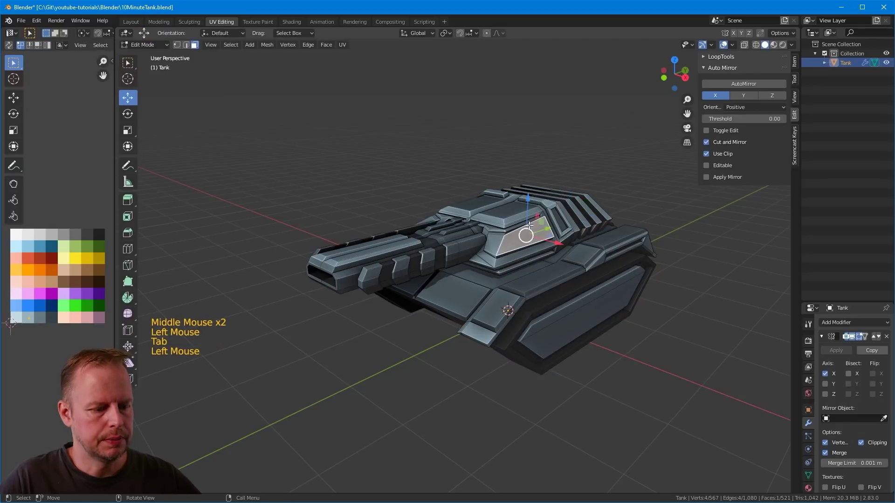
{"action": "left_click", "coordinate": [509, 227]}
{"action": "key", "text": "l"}
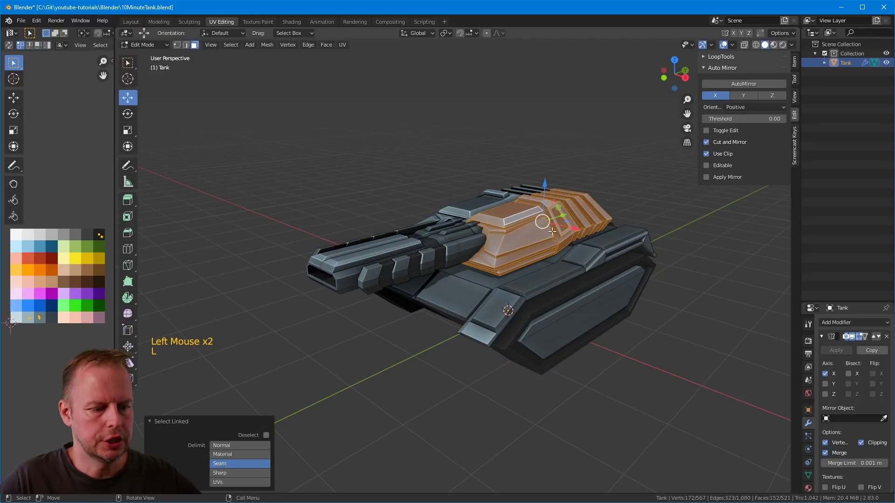
{"action": "key", "text": "p"}
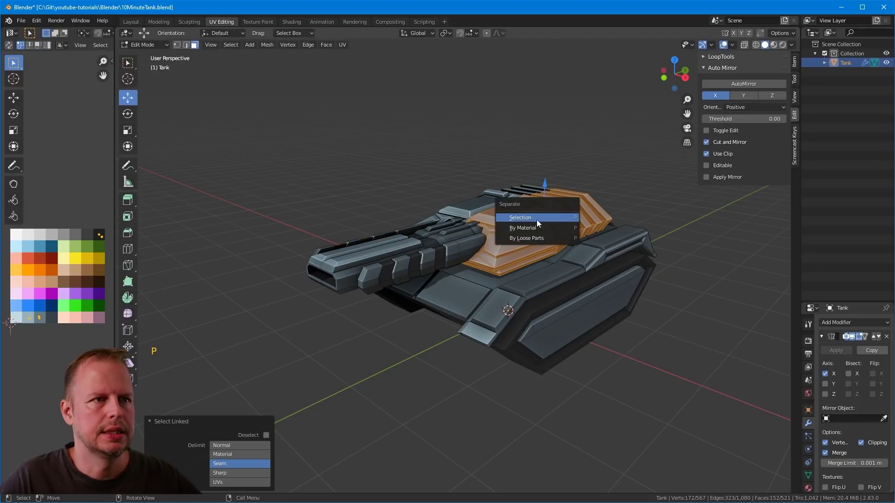
{"action": "left_click", "coordinate": [536, 218]}
- Separate all linked faces of the gun barrel into their own object and return to Object Mode
{"action": "middle_click_drag", "start_coordinate": [536, 219], "coordinate": [677, 127]}
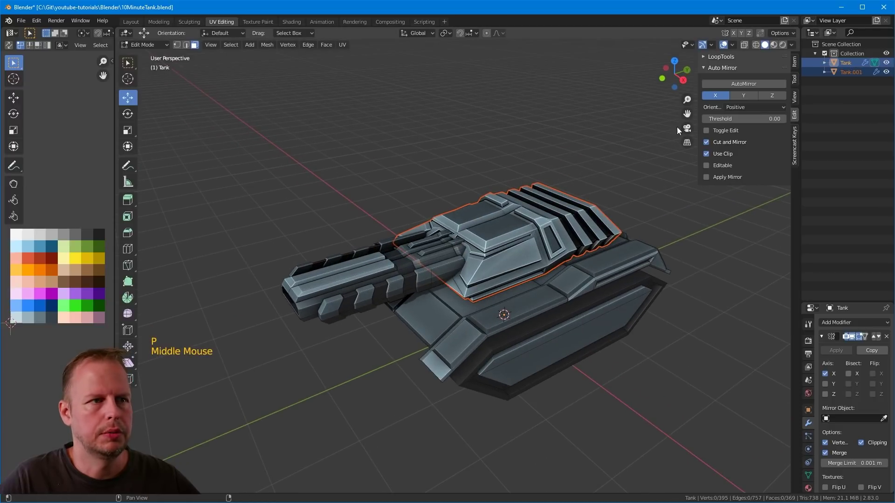
{"action": "left_click", "coordinate": [418, 267]}
{"action": "key", "text": "l"}
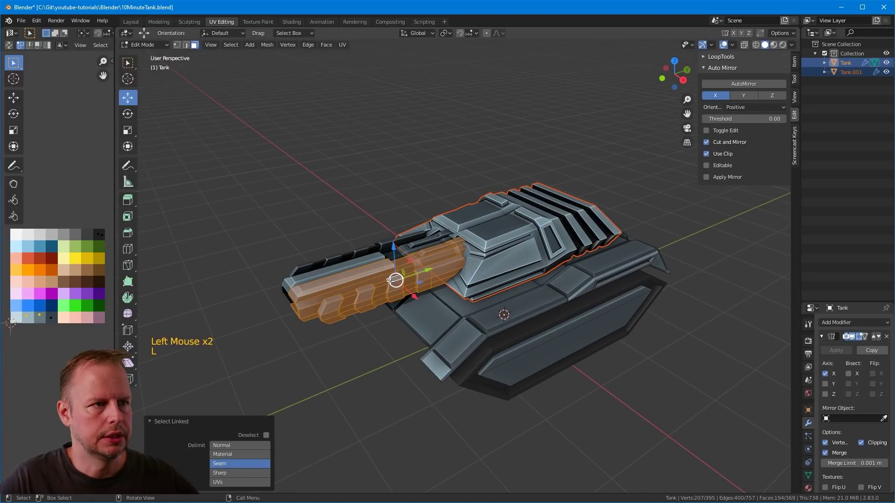
{"action": "key", "text": "p"}
{"action": "left_click", "coordinate": [390, 281]}
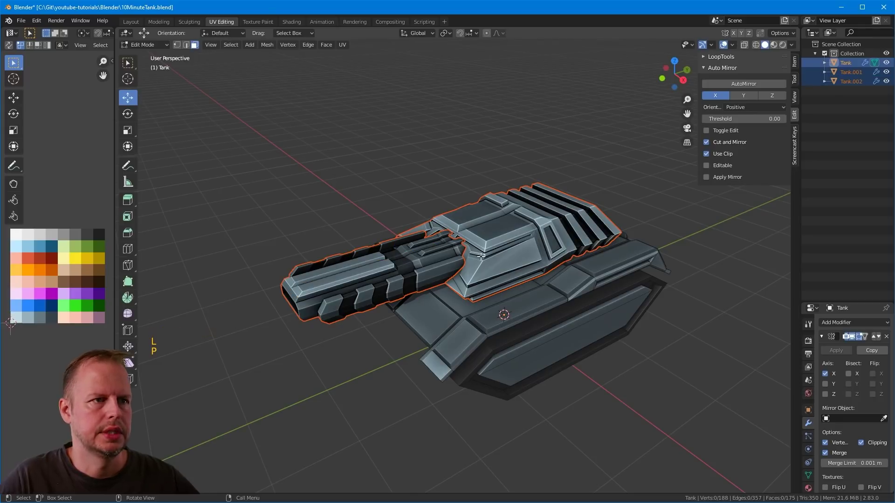
{"action": "key", "text": "Tab"}
- Rename the separated gun barrel object as Barrel
{"action": "left_click", "coordinate": [372, 294]}
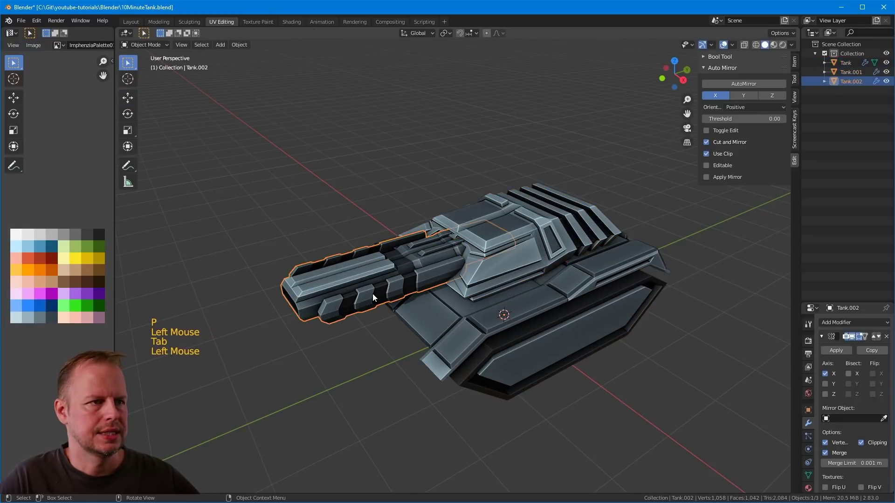
{"action": "key", "text": "F2"}
{"action": "type", "text": "Barrel"}
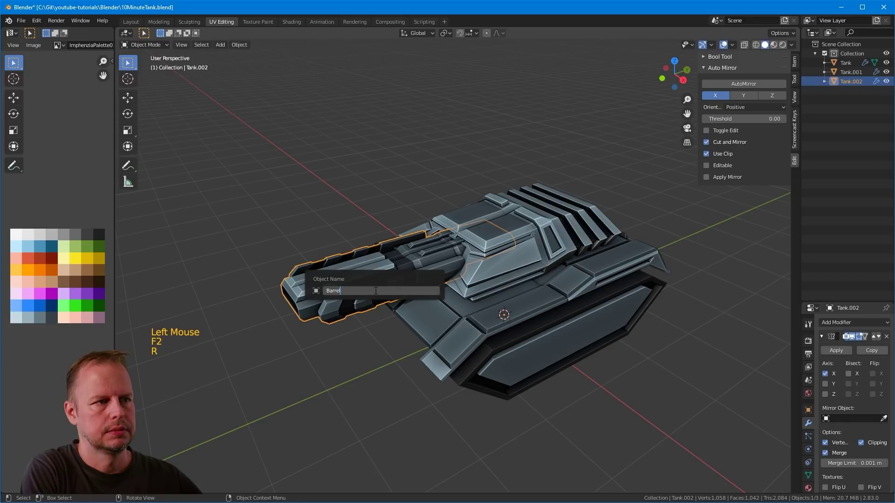
{"action": "key", "text": "Return"}
- Rename the separated turret object as Turret
{"action": "left_click", "coordinate": [562, 234]}
{"action": "key", "text": "F2"}
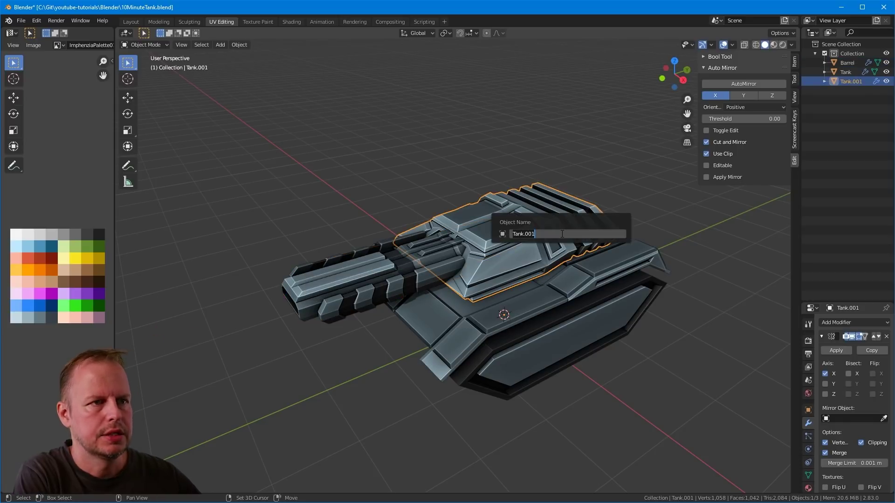
{"action": "type", "text": "Turret"}
{"action": "key", "text": "Return"}
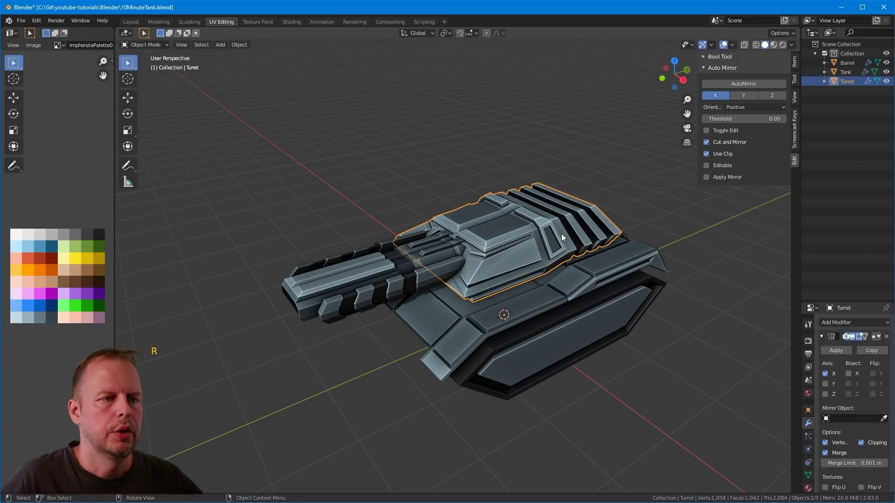
- Try rotating the turret about the global Z axis to test how it turns on the hull
{"action": "left_click", "coordinate": [336, 288]}
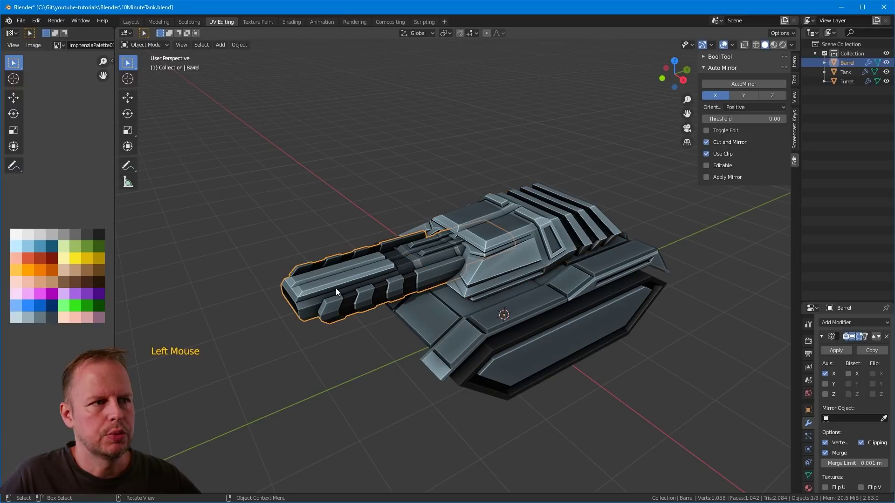
{"action": "left_click", "coordinate": [537, 240]}
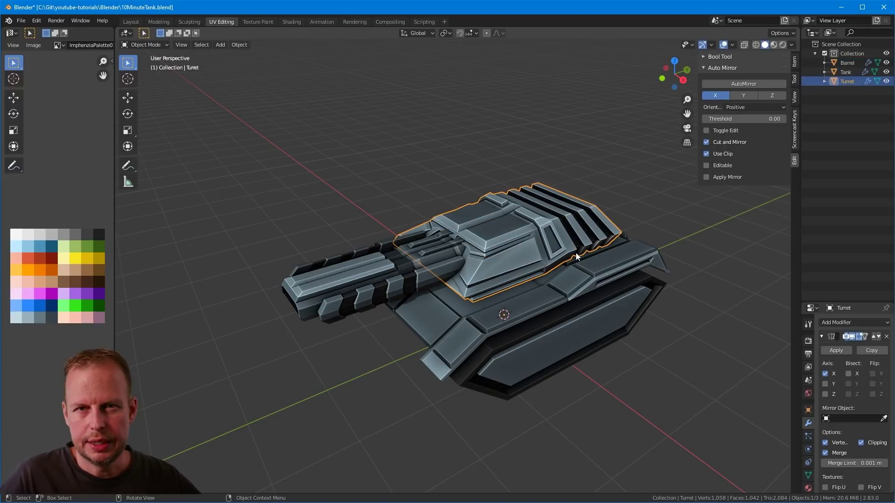
{"action": "left_click", "coordinate": [559, 261]}
{"action": "mouse_move", "coordinate": [559, 261]}
{"action": "middle_mouse_down"}
{"action": "mouse_move", "coordinate": [594, 228]}
{"action": "mouse_move", "coordinate": [496, 247]}
{"action": "mouse_move", "coordinate": [525, 239]}
{"action": "mouse_move", "coordinate": [543, 219]}
{"action": "mouse_move", "coordinate": [550, 224]}
{"action": "mouse_move", "coordinate": [516, 241]}
{"action": "mouse_move", "coordinate": [556, 262]}
{"action": "middle_mouse_up"}
{"action": "left_click", "coordinate": [497, 247]}
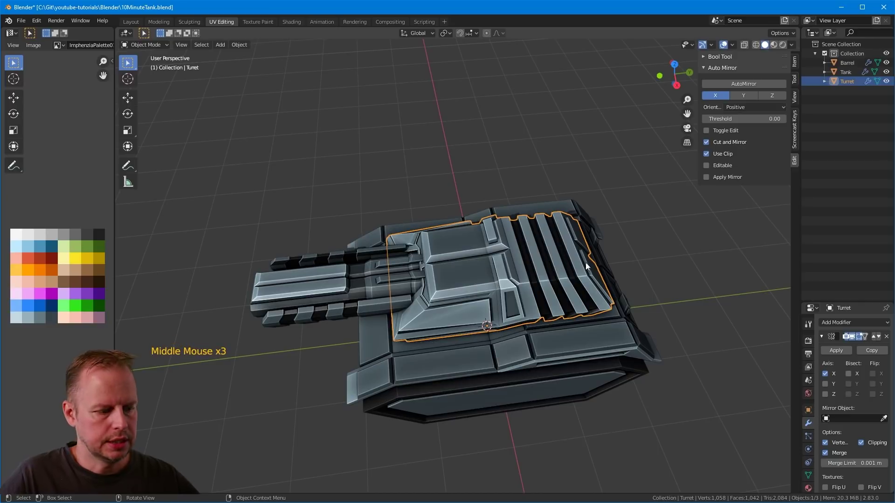
{"action": "key", "text": "r"}
{"action": "key", "text": "z"}
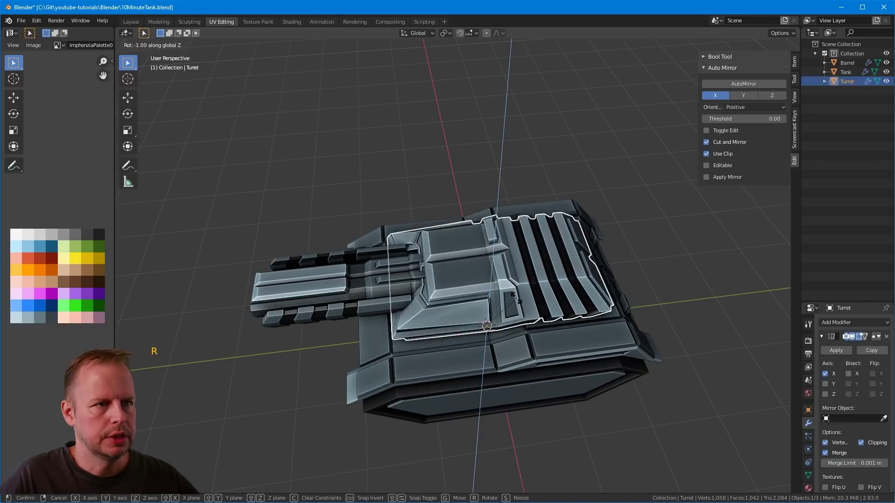
{"action": "left_click", "coordinate": [518, 339]}
{"action": "middle_click_drag", "start_coordinate": [518, 339], "coordinate": [513, 299]}
{"action": "key", "text": "r"}
{"action": "key", "text": "z"}
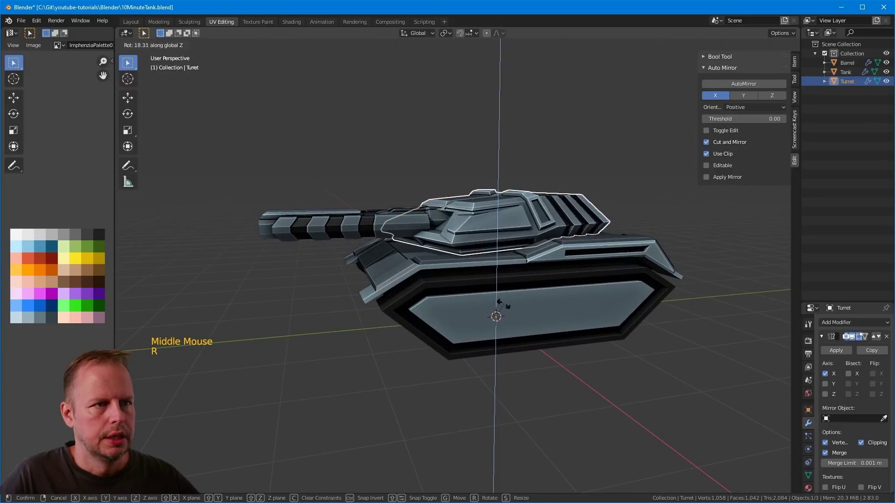
{"action": "left_click", "coordinate": [516, 223]}
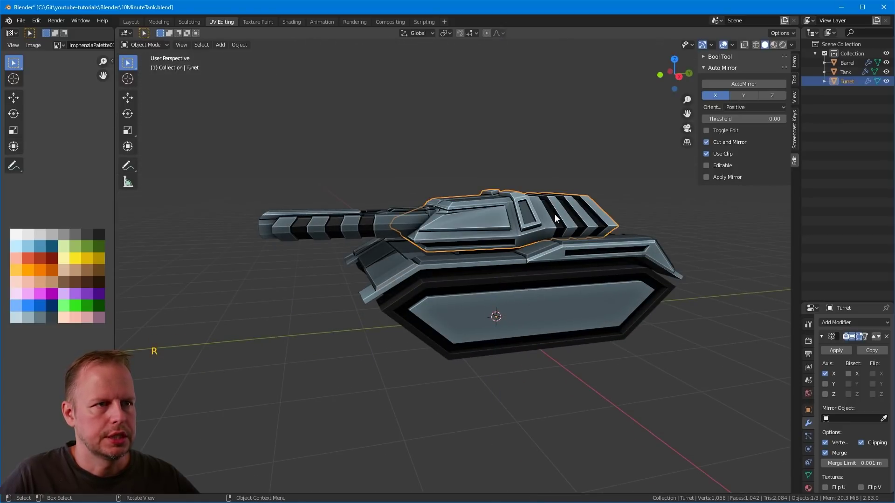
- Try setting the turret's origin to its center of mass (volume), and undo the change
{"action": "middle_click_drag", "start_coordinate": [554, 214], "coordinate": [508, 249]}
{"action": "right_click", "coordinate": [508, 249]}
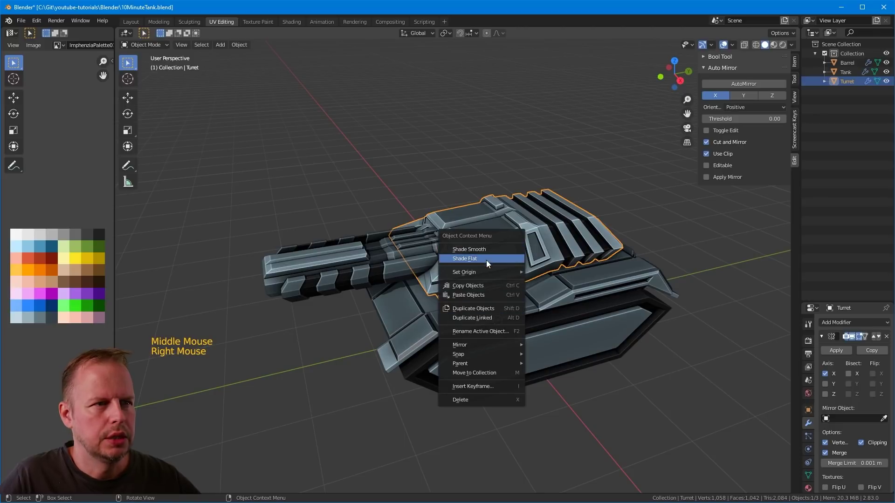
{"action": "mouse_move", "coordinate": [489, 272]}
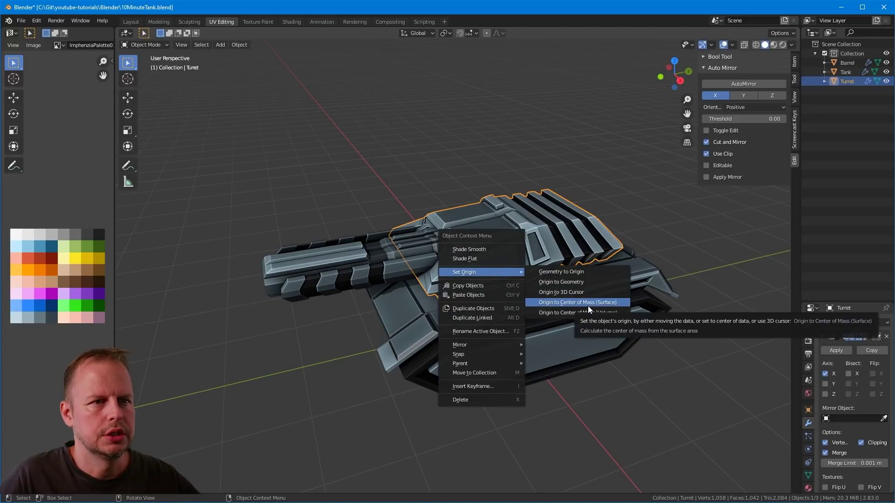
{"action": "left_click", "coordinate": [615, 312]}
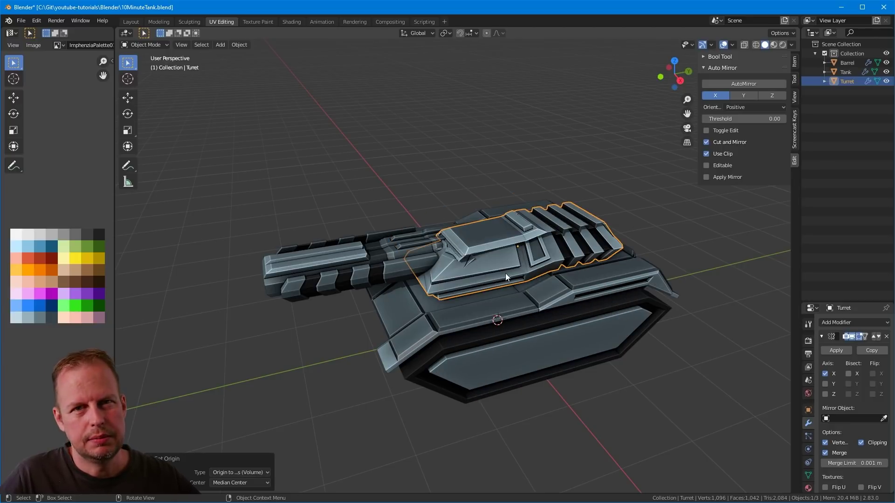
{"action": "key", "text": "ctrl+z"}
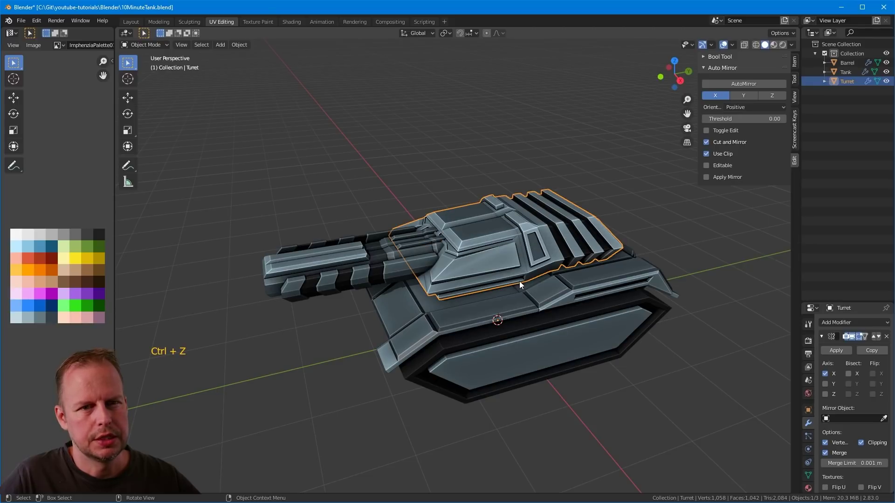
- Try moving the turret's origin to its geometry, and undo the change
{"action": "right_click", "coordinate": [496, 251]}
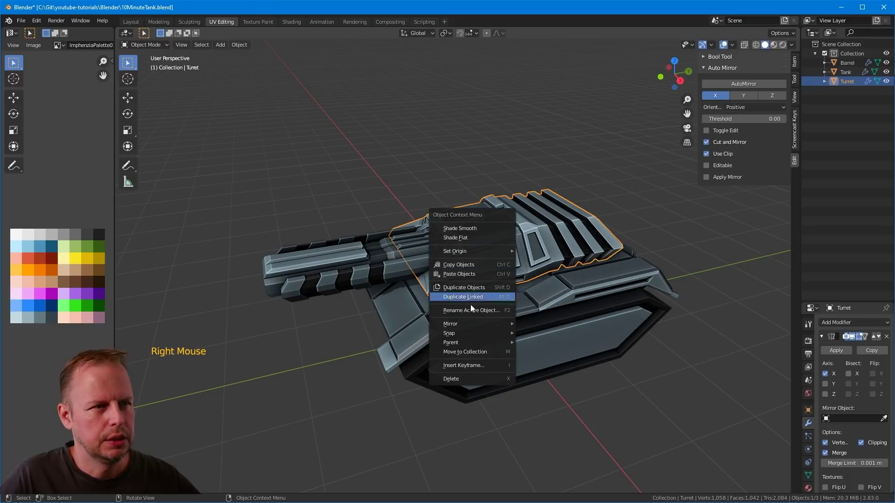
{"action": "mouse_move", "coordinate": [471, 250]}
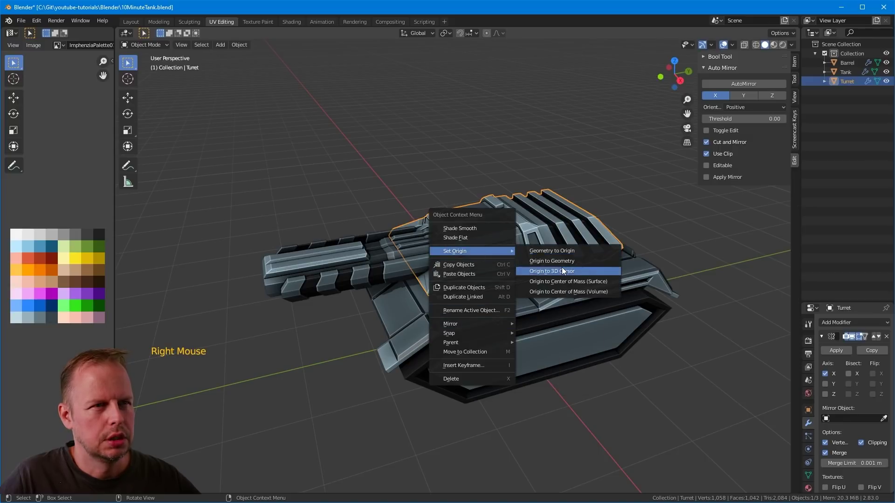
{"action": "left_click", "coordinate": [560, 261]}
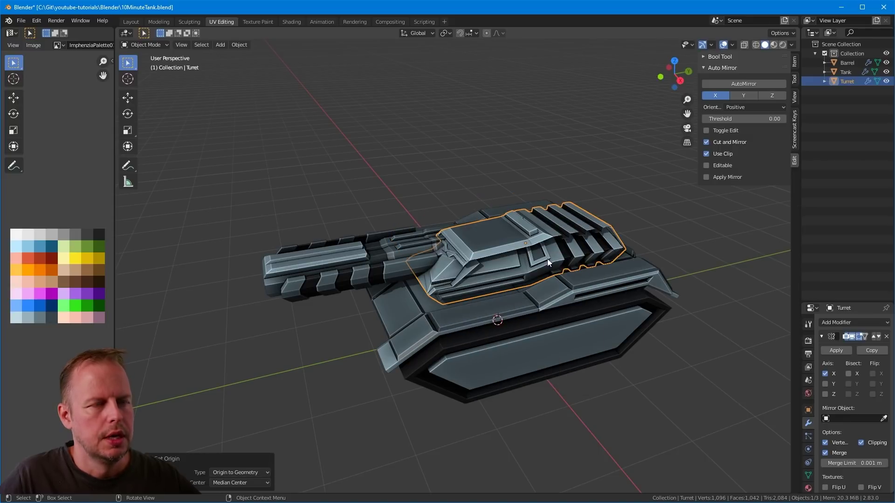
{"action": "middle_click_drag", "start_coordinate": [547, 258], "coordinate": [578, 230]}
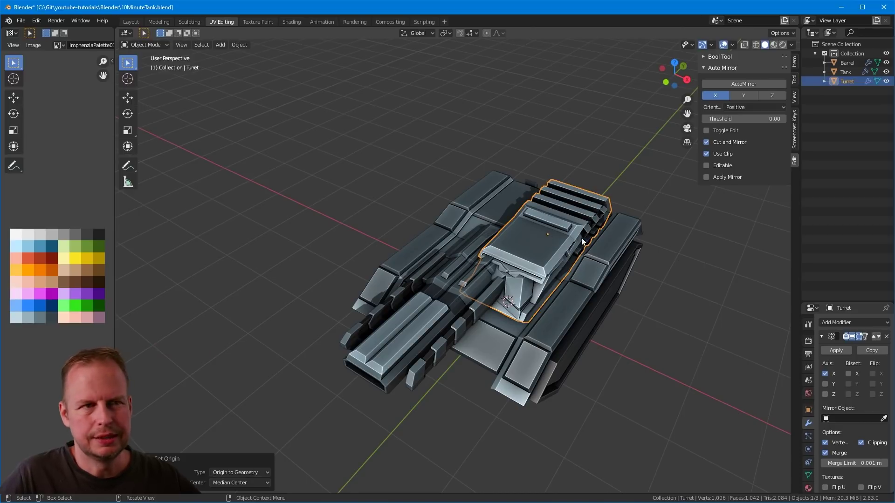
{"action": "key", "text": "ctrl+z"}
- Hide the tank hull and enter Edit Mode on the turret with its underside exposed
{"action": "middle_click_drag", "start_coordinate": [497, 246], "coordinate": [511, 178]}
{"action": "scroll", "coordinate": [464, 200], "scroll_direction": "up", "scroll_amount": 6}
{"action": "scroll", "coordinate": [437, 210], "scroll_direction": "down", "scroll_amount": 4}
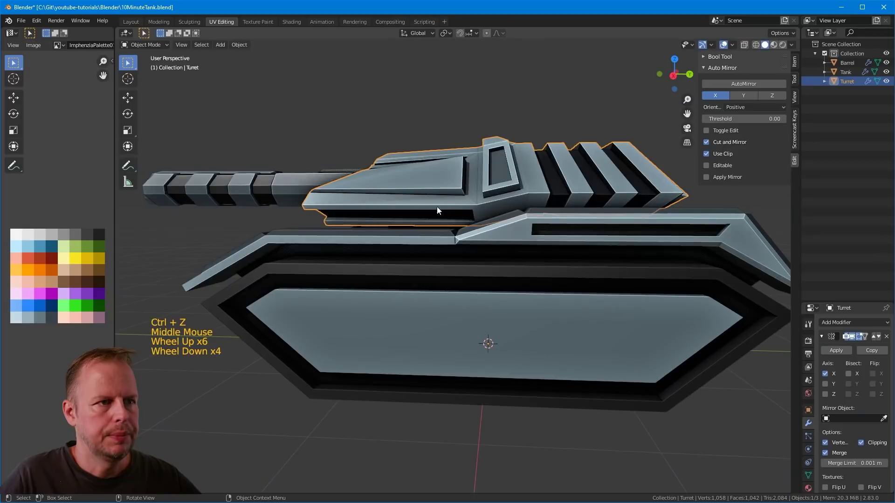
{"action": "scroll", "coordinate": [509, 224], "scroll_direction": "down", "scroll_amount": 2}
{"action": "middle_click_drag", "start_coordinate": [437, 206], "coordinate": [518, 214]}
{"action": "left_click", "coordinate": [508, 254]}
{"action": "key", "text": "h"}
{"action": "scroll", "coordinate": [513, 213], "scroll_direction": "up", "scroll_amount": 4}
{"action": "key", "text": "Tab"}
{"action": "left_click", "coordinate": [549, 150]}
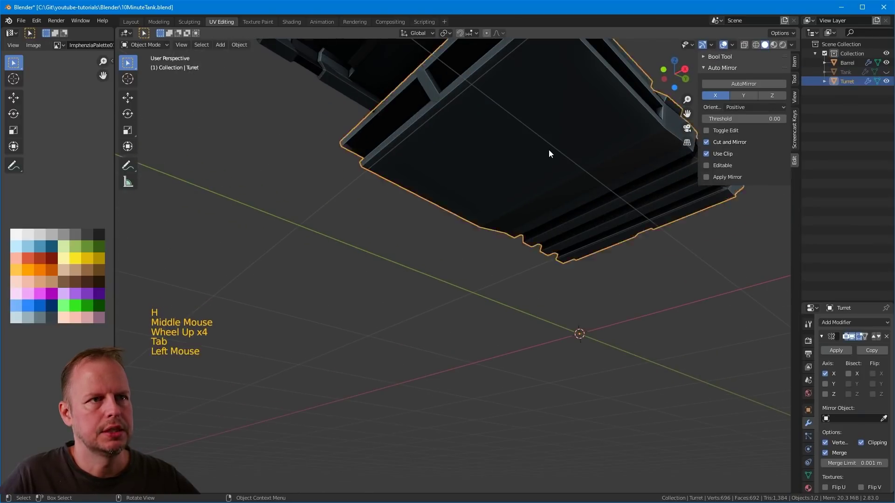
{"action": "key", "text": "Tab"}
- Select the front center edge on the turret's underside and snap the 3D cursor to it
{"action": "scroll", "coordinate": [510, 296], "scroll_direction": "up", "scroll_amount": 1}
{"action": "middle_click_drag", "start_coordinate": [593, 166], "coordinate": [499, 272], "text": "shift"}
{"action": "key", "text": "2"}
{"action": "left_click", "coordinate": [530, 269]}
{"action": "key", "text": "shift+s"}
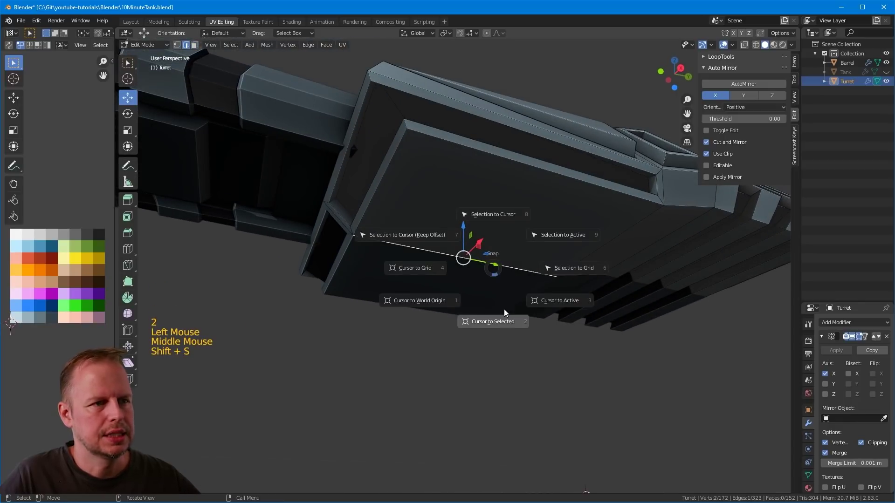
{"action": "left_click", "coordinate": [500, 320]}
- Snap the 3D cursor to the vertex at the rear end of the center edge on the turret's underside
{"action": "middle_click_drag", "start_coordinate": [508, 240], "coordinate": [532, 267]}
{"action": "scroll", "coordinate": [525, 286], "scroll_direction": "down", "scroll_amount": 3}
{"action": "scroll", "coordinate": [534, 267], "scroll_direction": "up", "scroll_amount": 4}
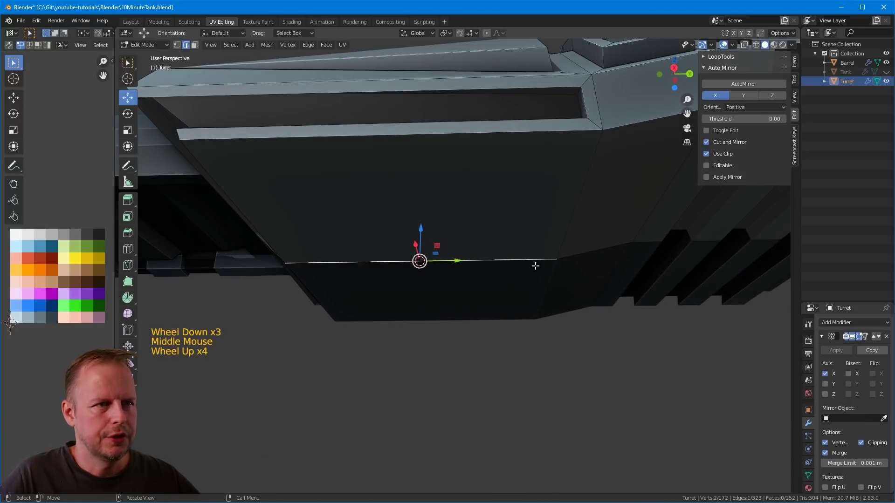
{"action": "key", "text": "1"}
{"action": "left_click", "coordinate": [558, 260]}
{"action": "scroll", "coordinate": [573, 263], "scroll_direction": "down", "scroll_amount": 1}
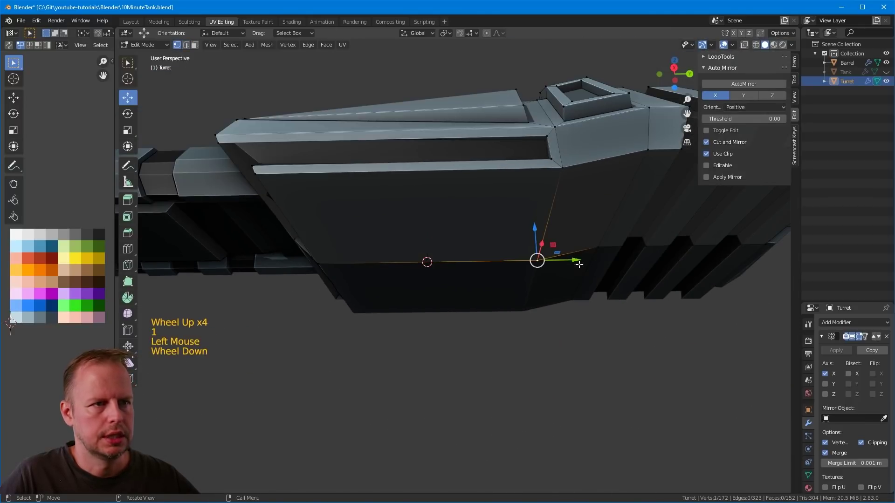
{"action": "key", "text": "shift+s"}
{"action": "left_click", "coordinate": [585, 317]}
- Return to Object Mode, set the turret's origin to the 3D cursor, and unhide the tank hull
{"action": "scroll", "coordinate": [581, 287], "scroll_direction": "down", "scroll_amount": 4}
{"action": "middle_click_drag", "start_coordinate": [580, 287], "coordinate": [566, 238]}
{"action": "key", "text": "Tab"}
{"action": "right_click", "coordinate": [522, 255]}
{"action": "mouse_move", "coordinate": [513, 256]}
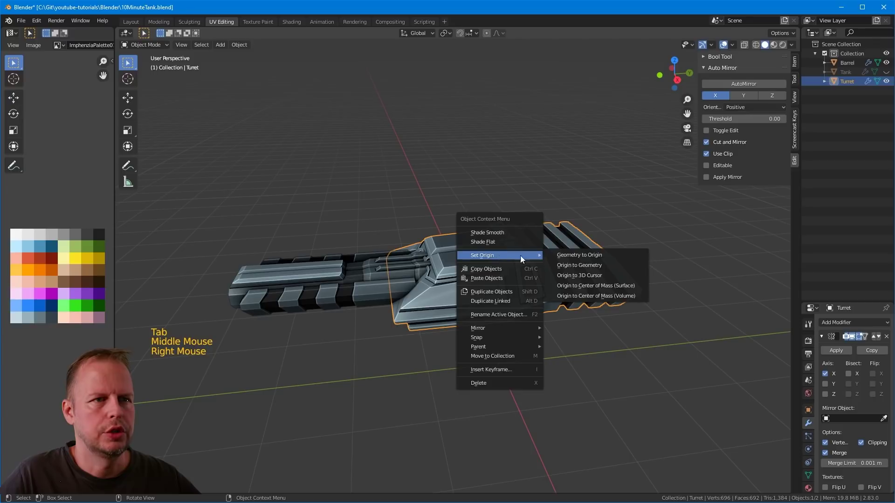
{"action": "left_click", "coordinate": [585, 276]}
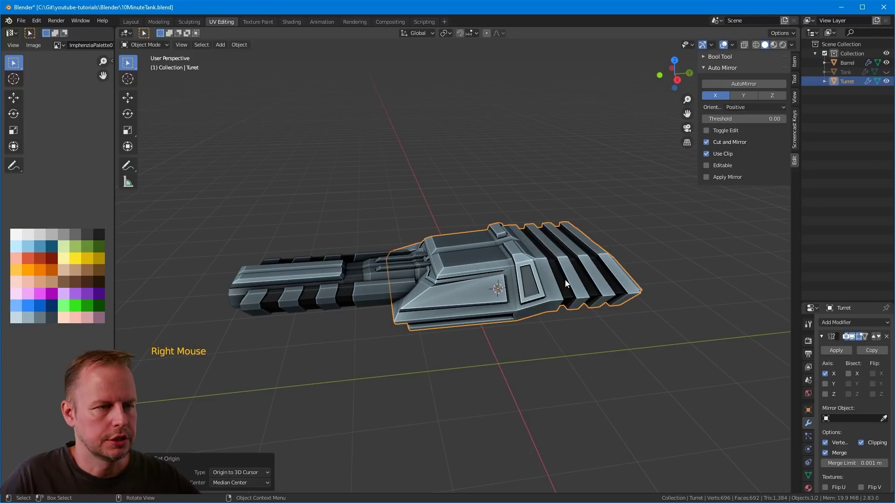
{"action": "middle_click_drag", "start_coordinate": [565, 279], "coordinate": [526, 250]}
{"action": "middle_click_drag", "start_coordinate": [607, 242], "coordinate": [602, 253]}
{"action": "scroll", "coordinate": [602, 251], "scroll_direction": "down", "scroll_amount": 3}
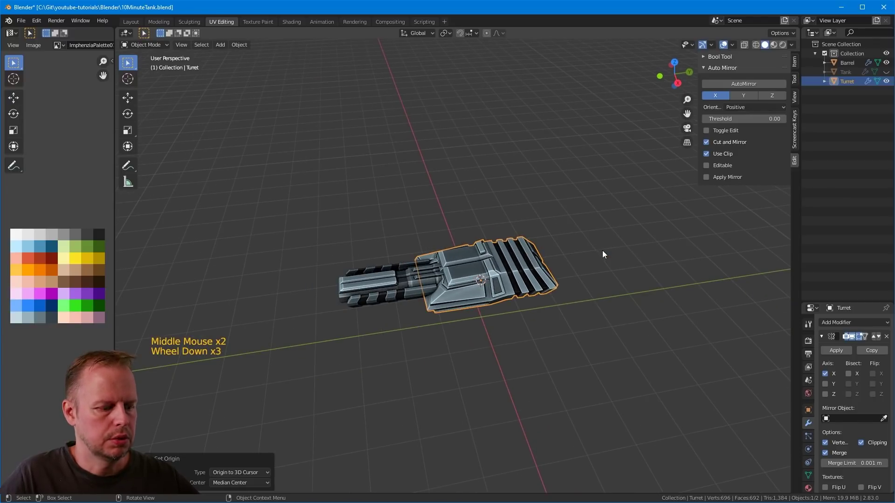
{"action": "key", "text": "alt+h"}
- Test the turret's new pivot by rotating it about the global Z axis without keeping the rotation
{"action": "left_click", "coordinate": [521, 272]}
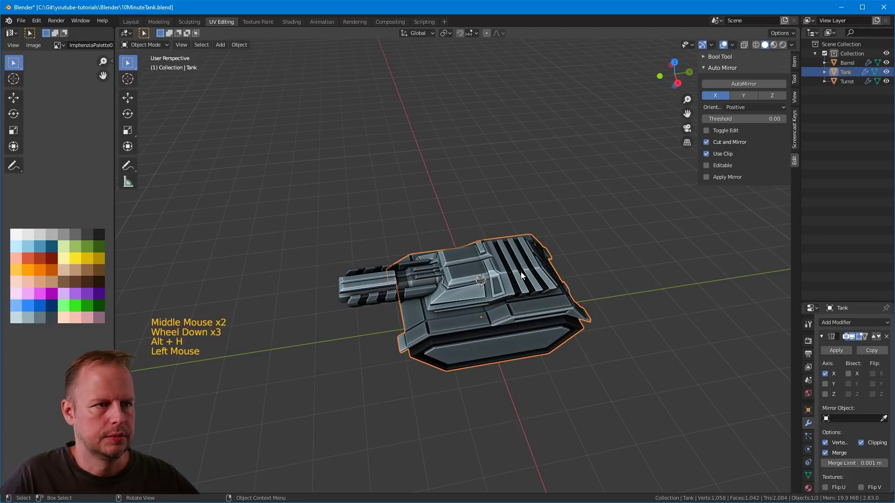
{"action": "left_click", "coordinate": [508, 275]}
{"action": "key", "text": "r"}
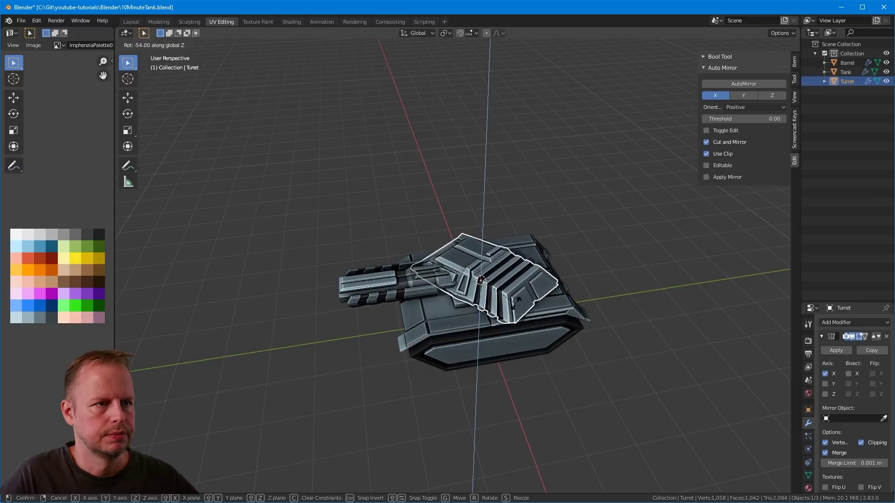
{"action": "left_click", "coordinate": [538, 302]}
{"action": "scroll", "coordinate": [538, 302], "scroll_direction": "up", "scroll_amount": 2}
{"action": "middle_click_drag", "start_coordinate": [538, 302], "coordinate": [604, 228]}
{"action": "key", "text": "r"}
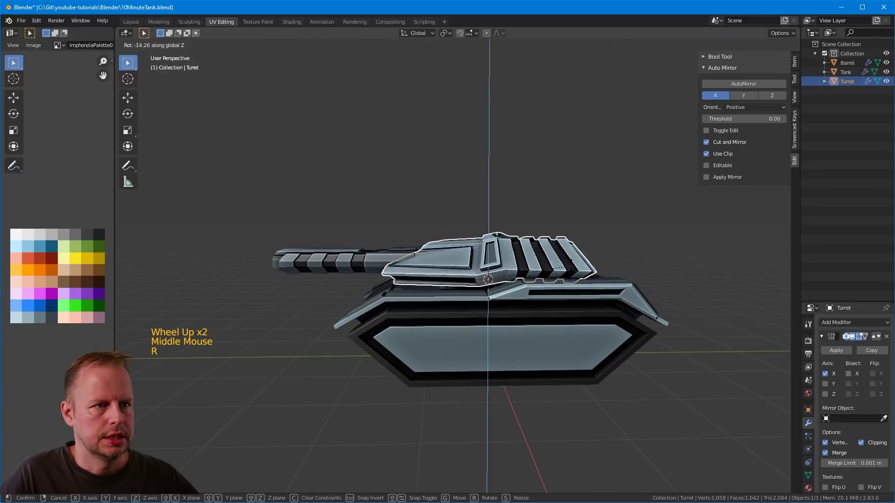
{"action": "middle_click_drag", "start_coordinate": [517, 176], "coordinate": [359, 289]}
{"action": "left_click", "coordinate": [359, 289]}
- Check the object names of the hull and the barrel, leaving them as they are
{"action": "left_click", "coordinate": [360, 298]}
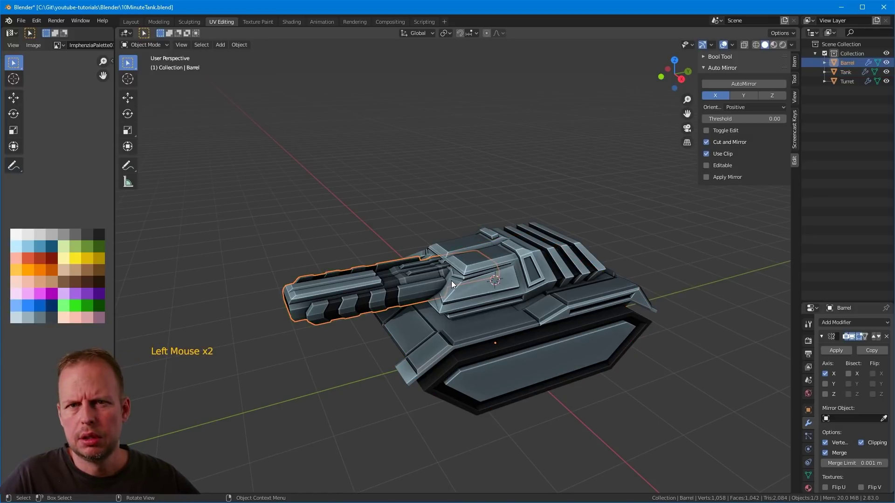
{"action": "left_click", "coordinate": [390, 300]}
{"action": "key", "text": "F2"}
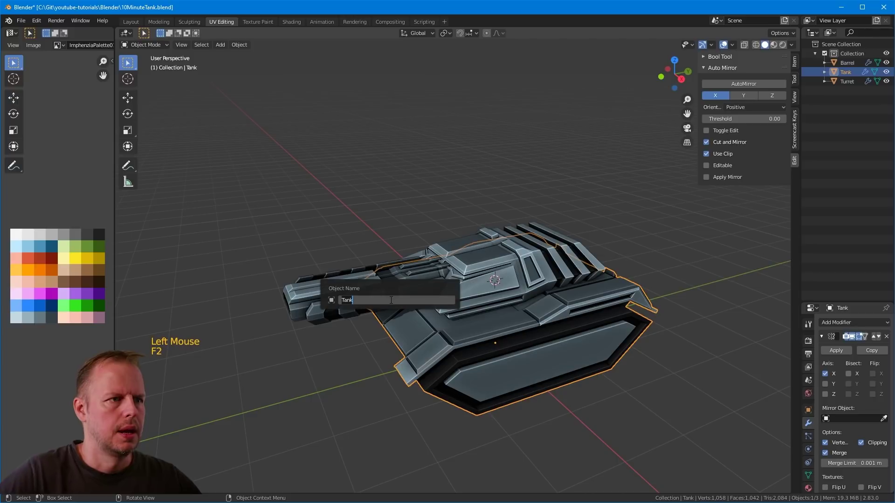
{"action": "key", "text": "Return"}
{"action": "left_click", "coordinate": [322, 298]}
{"action": "key", "text": "F2"}
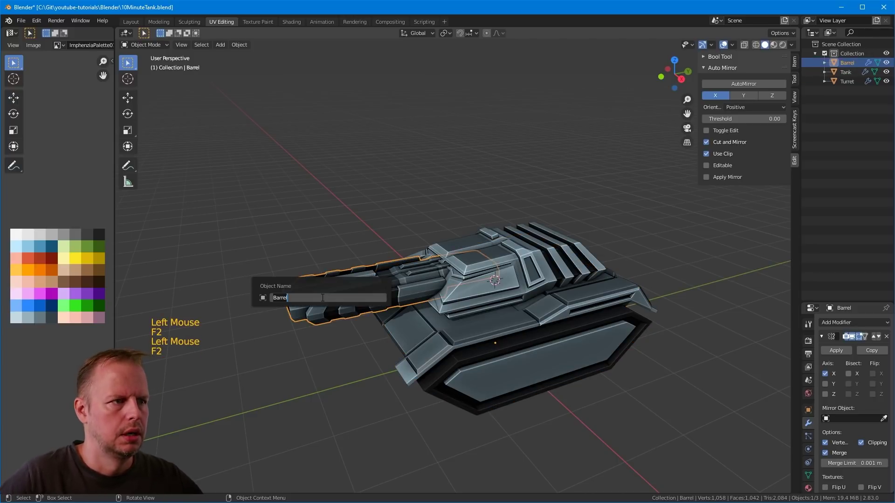
{"action": "key", "text": "shift"}
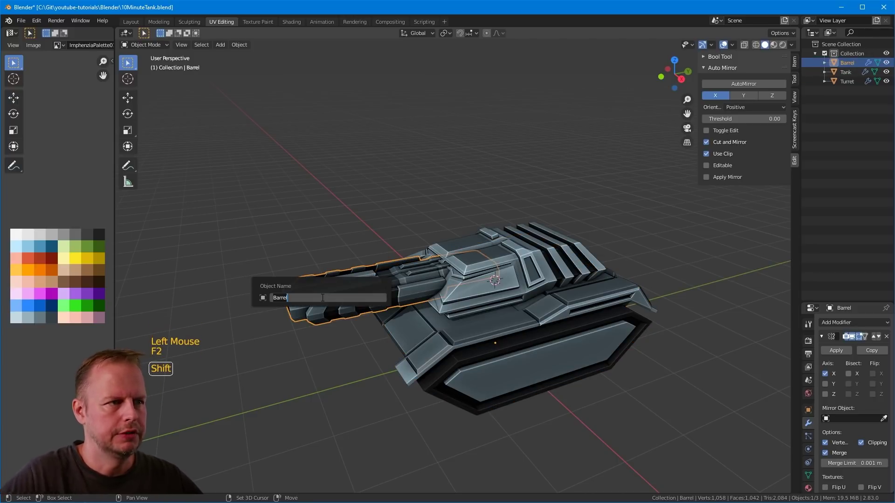
{"action": "key", "text": "Return"}
{"action": "left_click", "coordinate": [398, 295]}
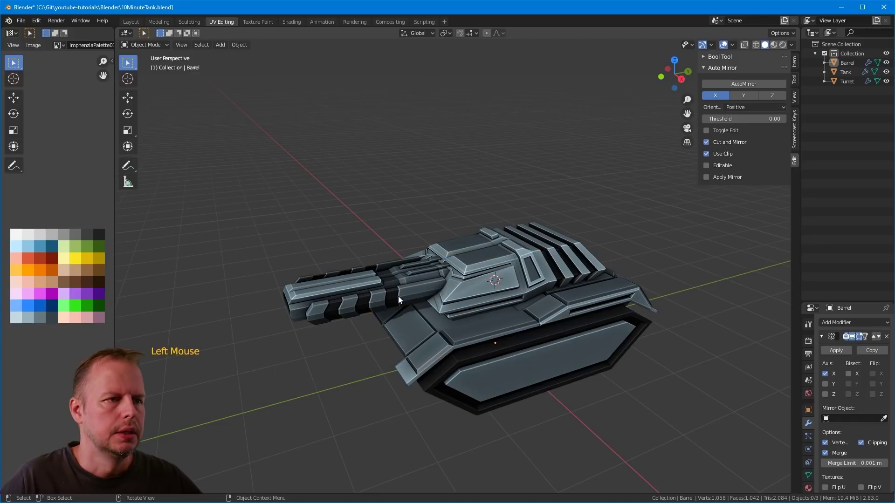
{"action": "left_click", "coordinate": [382, 282]}
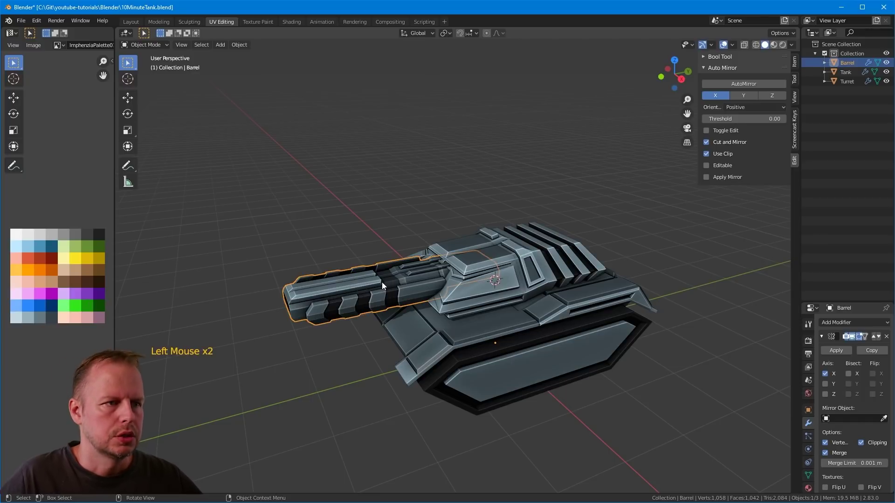
{"action": "left_click", "coordinate": [810, 463]}
{"action": "left_click", "coordinate": [848, 323]}
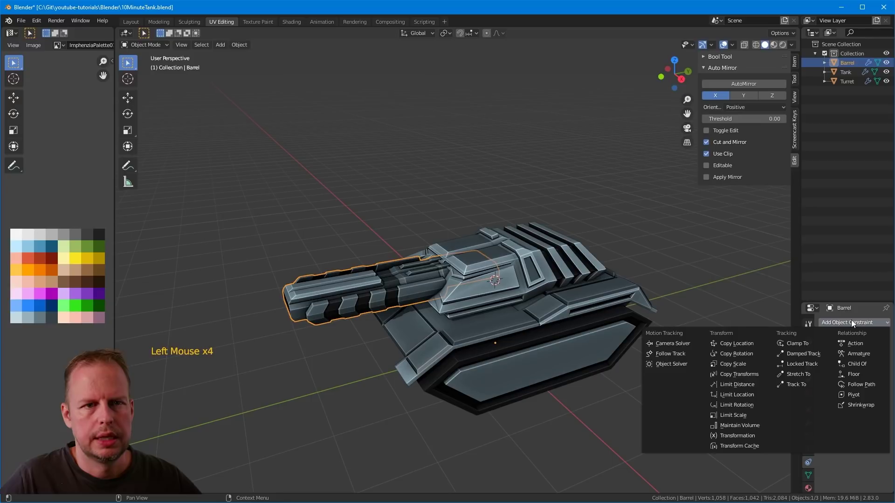
{"action": "key", "text": "Escape"}
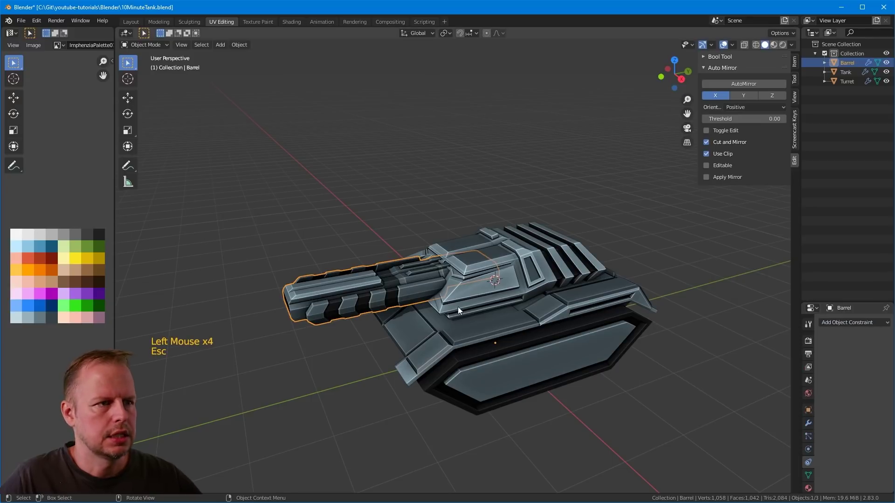
{"action": "right_click", "coordinate": [396, 285]}
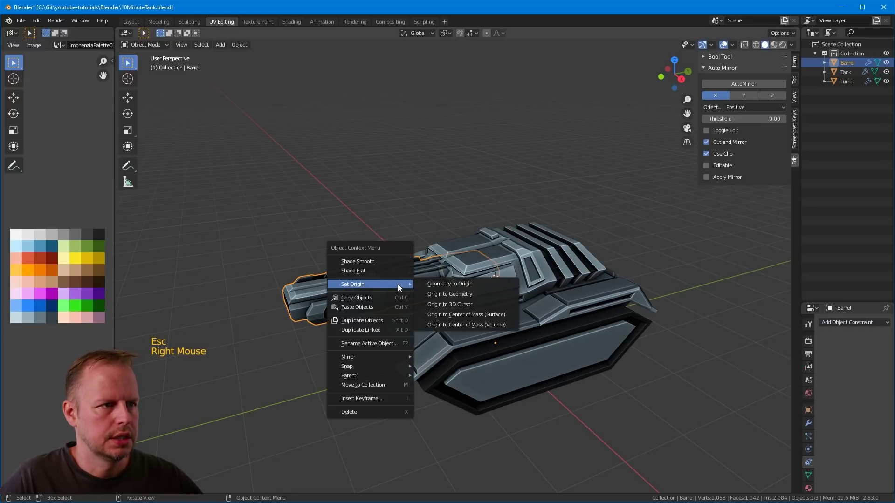
- Hide the turret to expose the back end of the barrel
{"action": "middle_click_drag", "start_coordinate": [354, 316], "coordinate": [396, 326]}
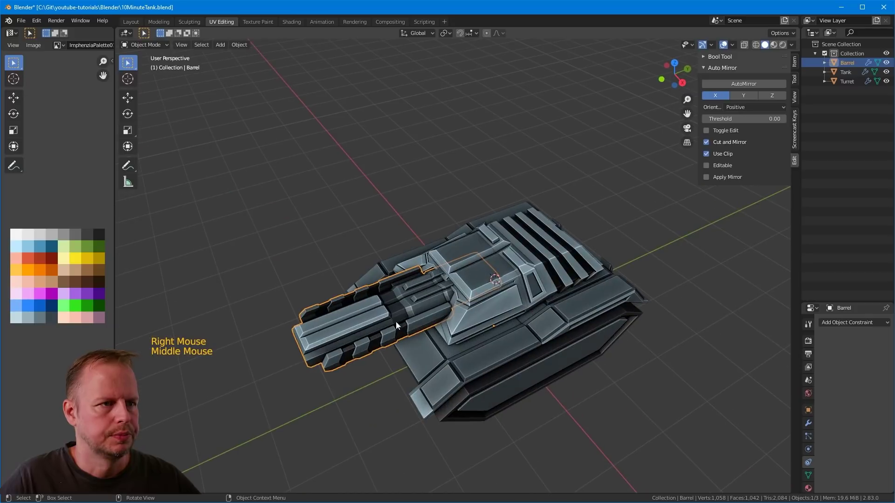
{"action": "left_click", "coordinate": [549, 271]}
{"action": "key", "text": "h"}
{"action": "scroll", "coordinate": [513, 262], "scroll_direction": "up", "scroll_amount": 4}
{"action": "middle_click_drag", "start_coordinate": [645, 265], "coordinate": [420, 269]}
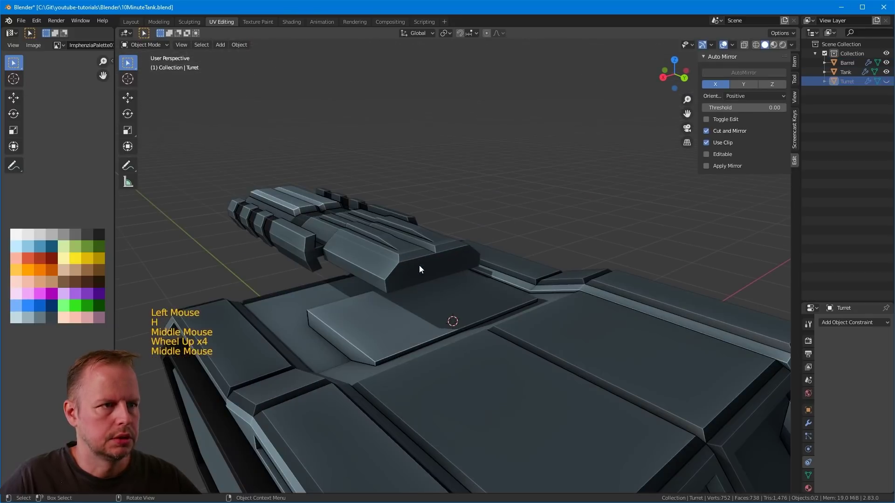
- In Edit Mode, select the vertex at the middle of the barrel's rear face and snap the 3D cursor to it
{"action": "key", "text": "2"}
{"action": "left_click", "coordinate": [426, 270]}
{"action": "key", "text": "Tab"}
{"action": "left_click", "coordinate": [435, 270]}
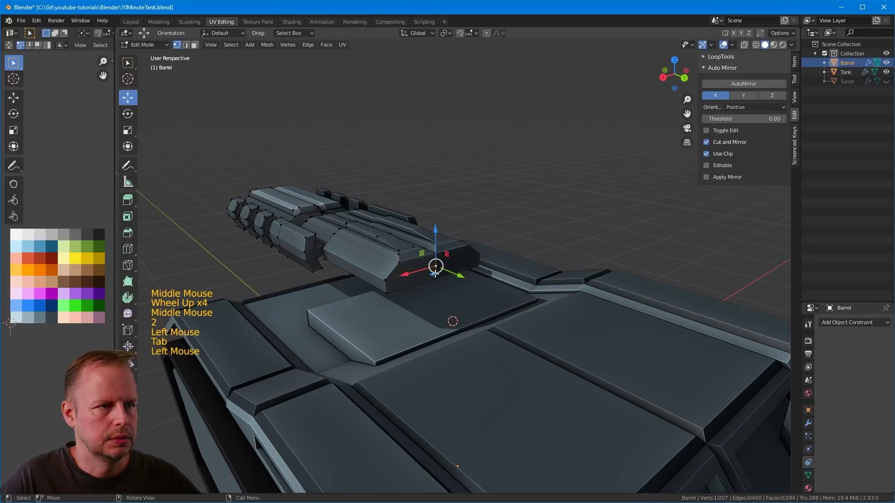
{"action": "key", "text": "shift+s"}
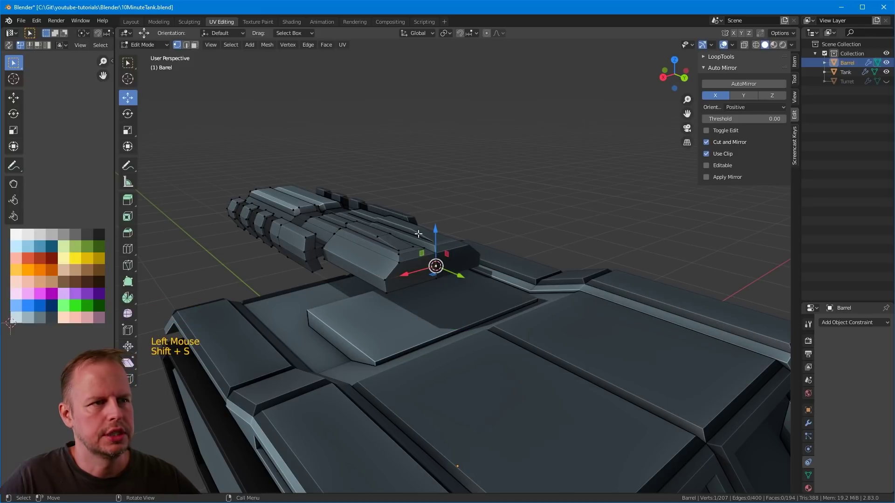
- Return to Object Mode and set the barrel's origin to the 3D cursor
{"action": "middle_click_drag", "start_coordinate": [418, 234], "coordinate": [402, 253]}
{"action": "key", "text": "Tab"}
{"action": "right_click", "coordinate": [402, 253]}
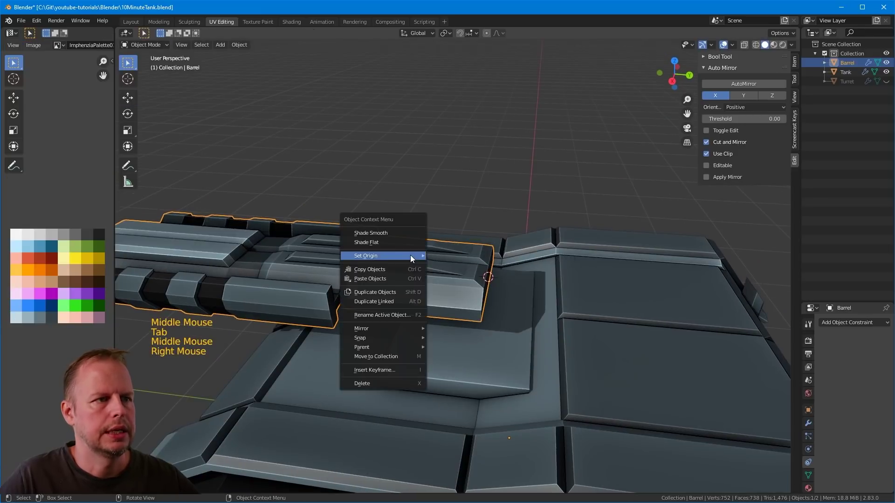
{"action": "mouse_move", "coordinate": [410, 255]}
{"action": "left_click", "coordinate": [463, 276]}
{"action": "scroll", "coordinate": [508, 283], "scroll_direction": "down", "scroll_amount": 3}
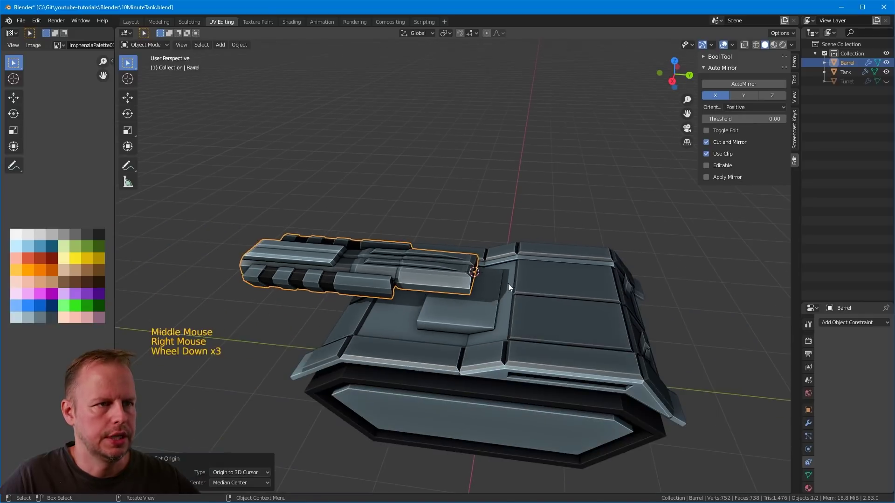
- Unhide the turret and select only the barrel again
{"action": "middle_click_drag", "start_coordinate": [508, 283], "coordinate": [410, 290]}
{"action": "key", "text": "alt+h"}
{"action": "left_click", "coordinate": [380, 284]}
{"action": "left_click", "coordinate": [379, 283]}
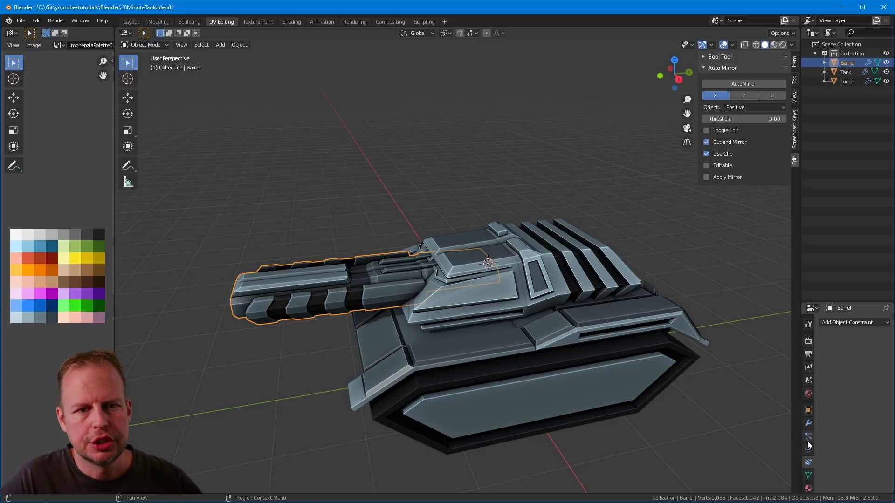
- Add a Child Of constraint to the barrel with the turret as its target and set the inverse
{"action": "left_click", "coordinate": [808, 463]}
{"action": "left_click", "coordinate": [849, 323]}
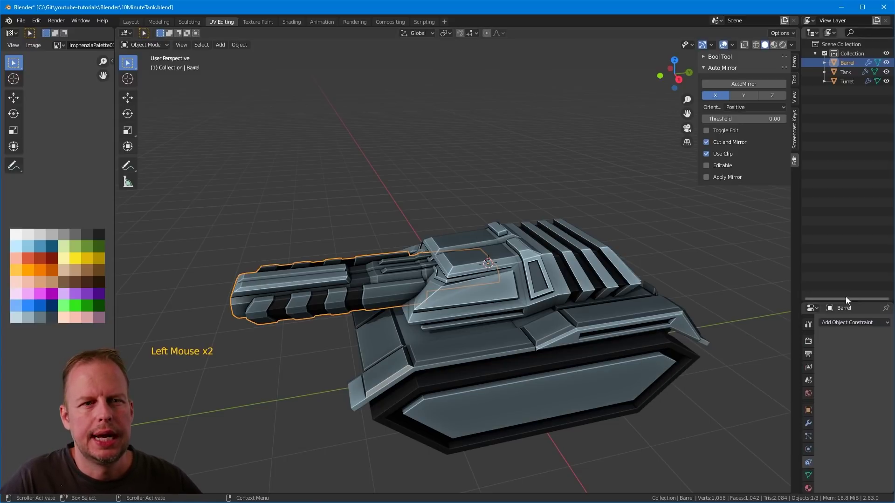
{"action": "left_click", "coordinate": [849, 324]}
{"action": "left_click", "coordinate": [872, 368]}
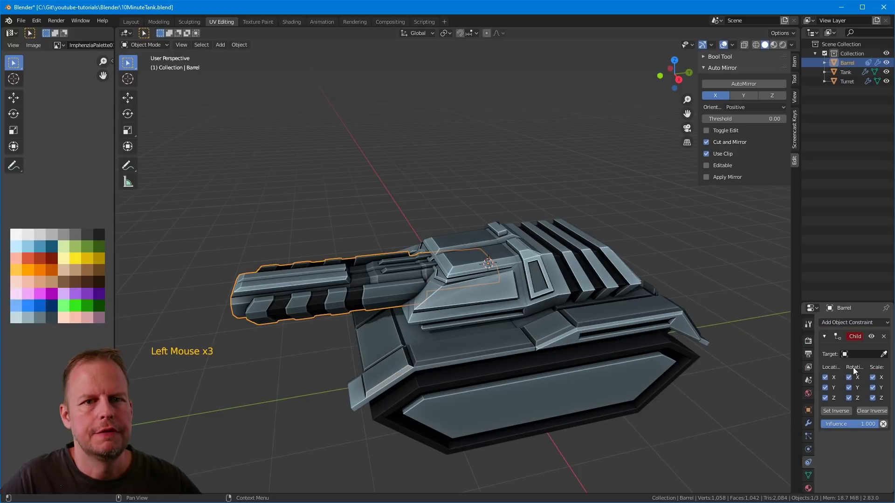
{"action": "left_click", "coordinate": [883, 354]}
{"action": "left_click", "coordinate": [544, 245]}
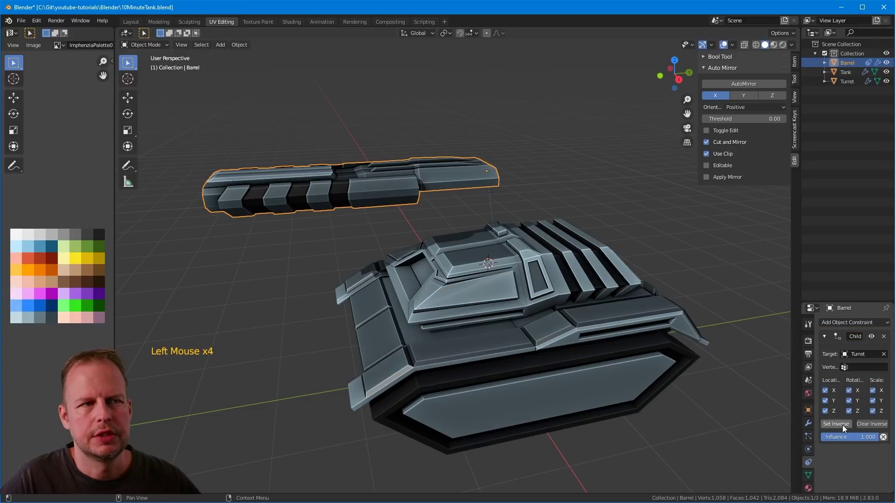
{"action": "left_click", "coordinate": [842, 424]}
- Test the link by rotating the turret about 31° around the global Z axis, and undo the rotation
{"action": "left_click", "coordinate": [555, 262]}
{"action": "key", "text": "r"}
{"action": "key", "text": "z"}
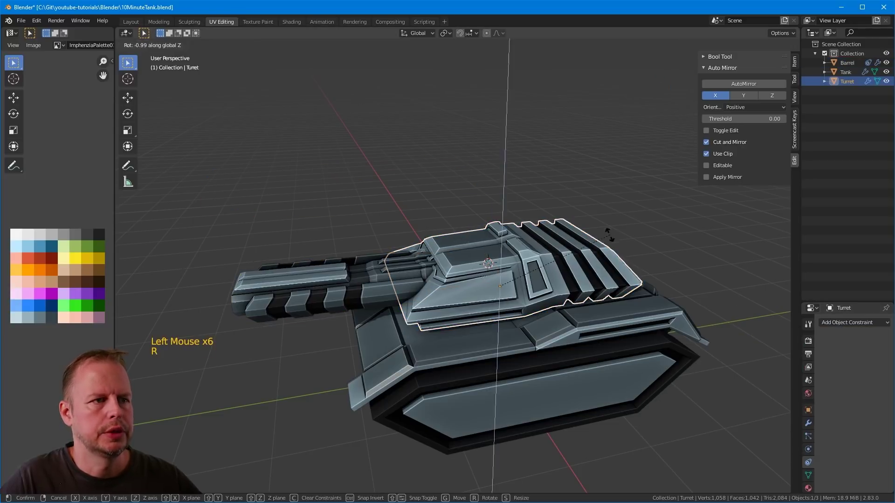
{"action": "scroll", "coordinate": [539, 225], "scroll_direction": "down", "scroll_amount": 5}
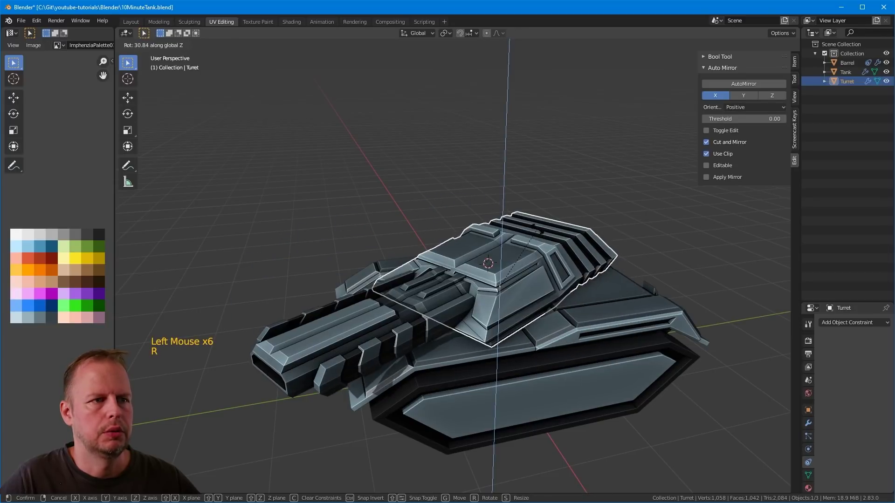
{"action": "left_click", "coordinate": [538, 225]}
{"action": "middle_click_drag", "start_coordinate": [539, 225], "coordinate": [426, 257]}
{"action": "scroll", "coordinate": [426, 256], "scroll_direction": "up", "scroll_amount": 2}
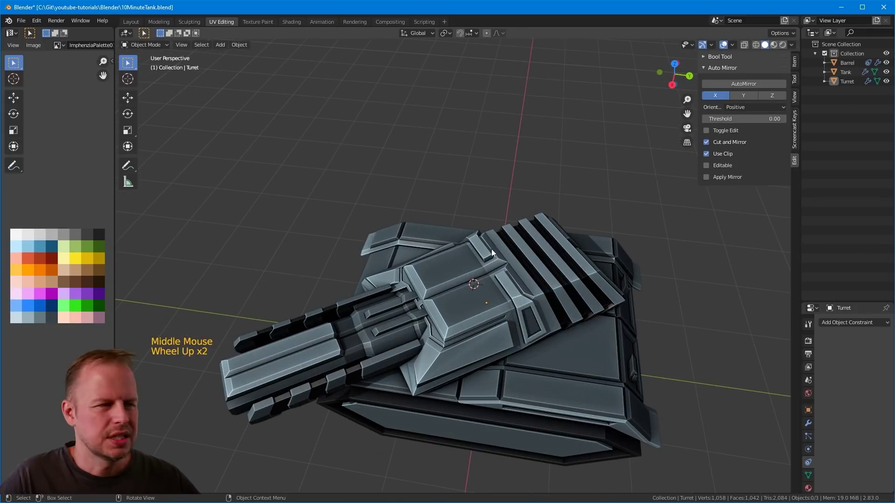
{"action": "middle_click_drag", "start_coordinate": [492, 249], "coordinate": [536, 209]}
{"action": "key", "text": "ctrl+z"}
{"action": "key", "text": "ctrl+z"}
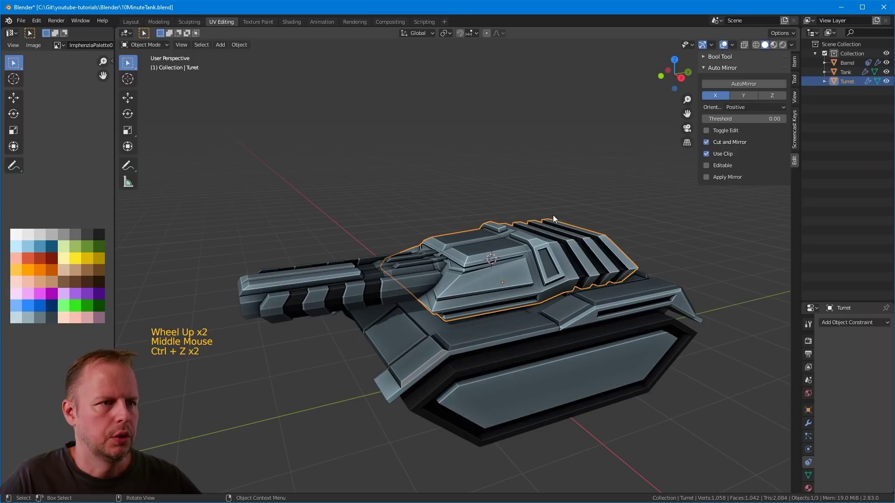
- Deselect the turret and examine how the barrel sits in it from the front
{"action": "left_click", "coordinate": [440, 202]}
{"action": "middle_click_drag", "start_coordinate": [440, 203], "coordinate": [488, 224]}
{"action": "scroll", "coordinate": [458, 248], "scroll_direction": "down", "scroll_amount": 1}
{"action": "scroll", "coordinate": [457, 245], "scroll_direction": "down", "scroll_amount": 1}
{"action": "scroll", "coordinate": [555, 237], "scroll_direction": "up", "scroll_amount": 4}
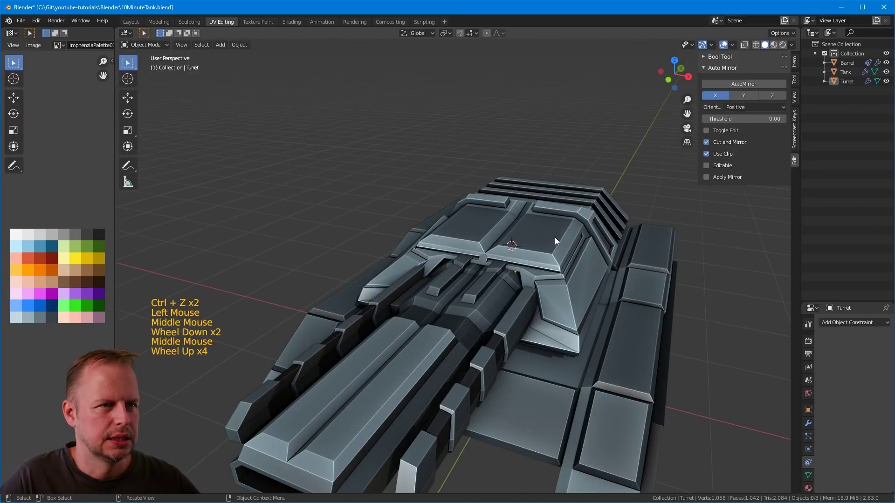
{"action": "middle_click_drag", "start_coordinate": [554, 237], "coordinate": [538, 236]}
{"action": "scroll", "coordinate": [564, 234], "scroll_direction": "down", "scroll_amount": 2}
- Try moving the barrel along the Y axis with the Move tool, undo the move and deselect the barrel
{"action": "left_click", "coordinate": [381, 306]}
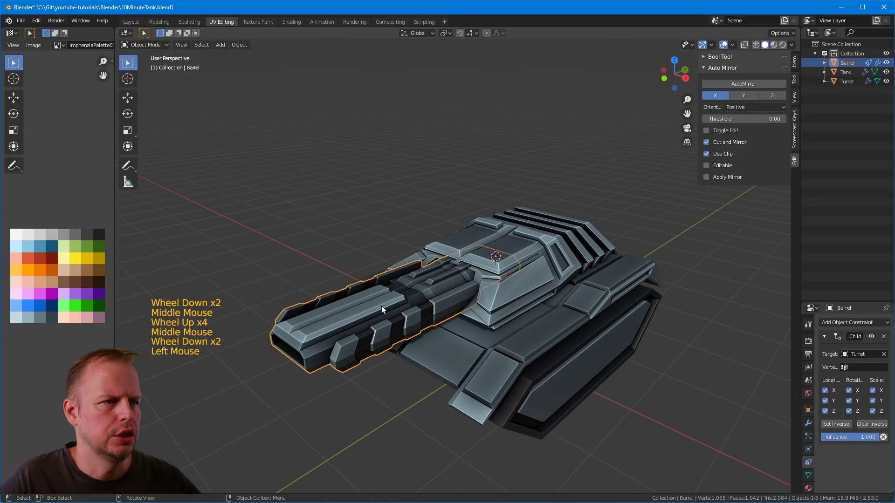
{"action": "middle_click_drag", "start_coordinate": [381, 305], "coordinate": [510, 278]}
{"action": "scroll", "coordinate": [441, 279], "scroll_direction": "down", "scroll_amount": 3}
{"action": "scroll", "coordinate": [441, 279], "scroll_direction": "up", "scroll_amount": 3}
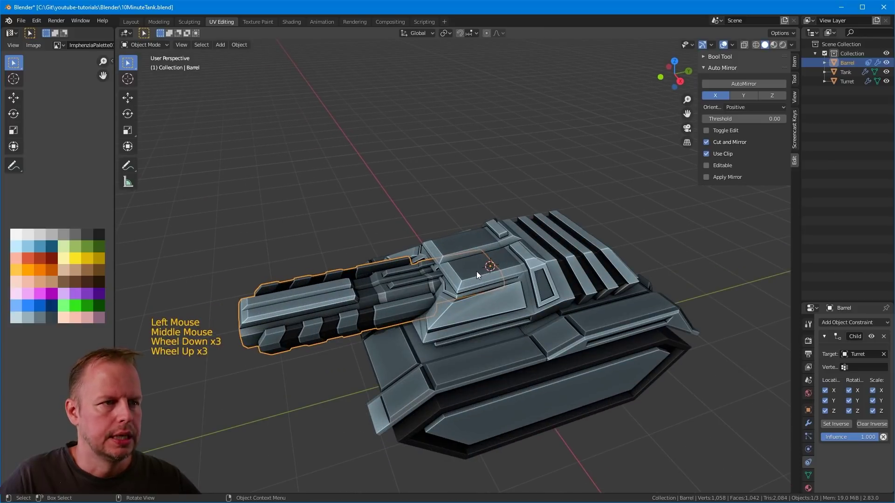
{"action": "scroll", "coordinate": [412, 275], "scroll_direction": "down", "scroll_amount": 2}
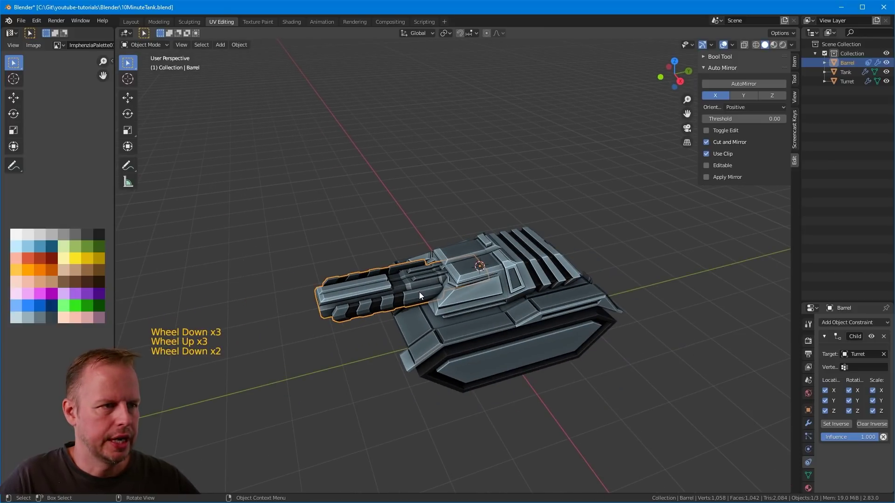
{"action": "key", "text": "shift+space"}
{"action": "key", "text": "g"}
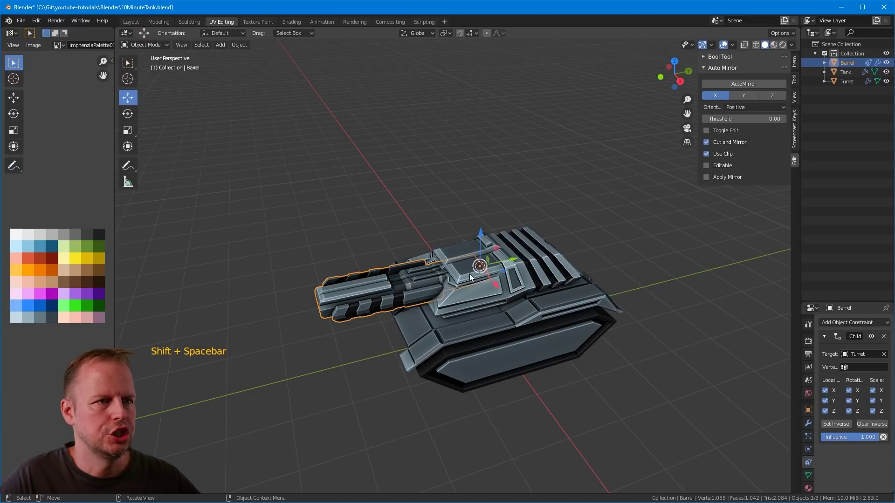
{"action": "left_click_drag", "start_coordinate": [512, 258], "coordinate": [550, 274]}
{"action": "key", "text": "ctrl+z"}
{"action": "left_click", "coordinate": [533, 169]}
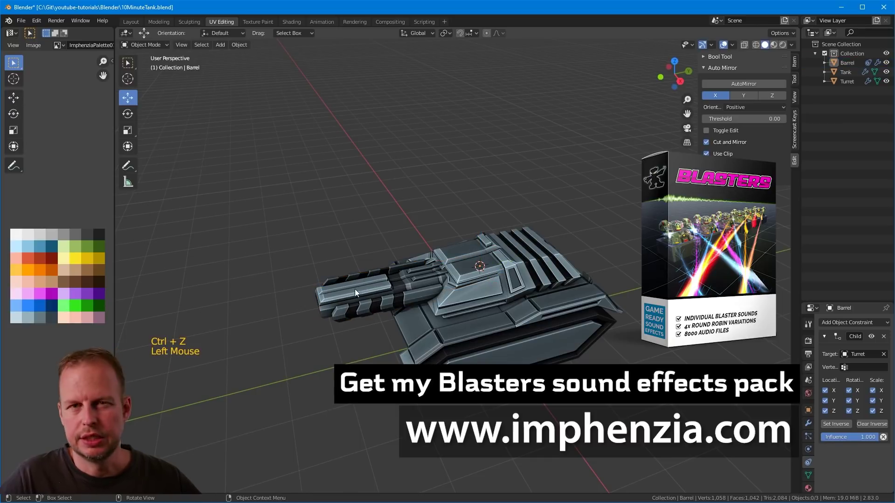
{"action": "middle_click_drag", "start_coordinate": [354, 319], "coordinate": [437, 294]}
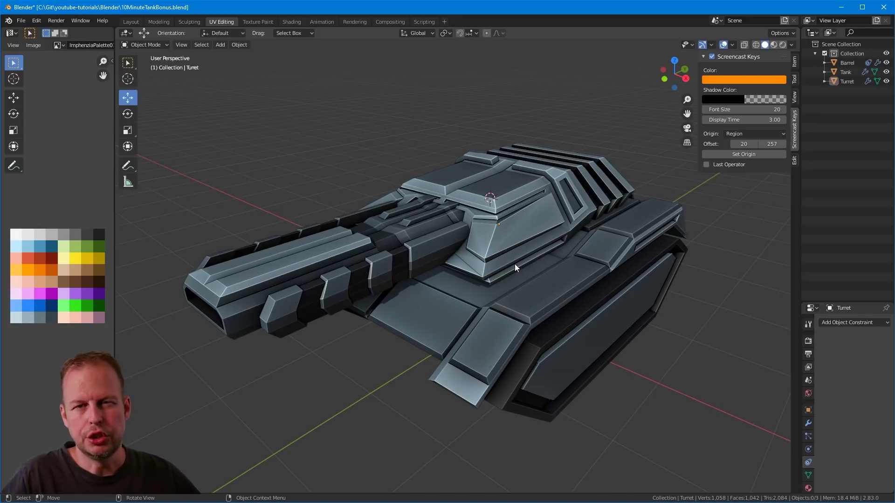
{"action": "scroll", "coordinate": [510, 212], "scroll_direction": "down", "scroll_amount": 2}
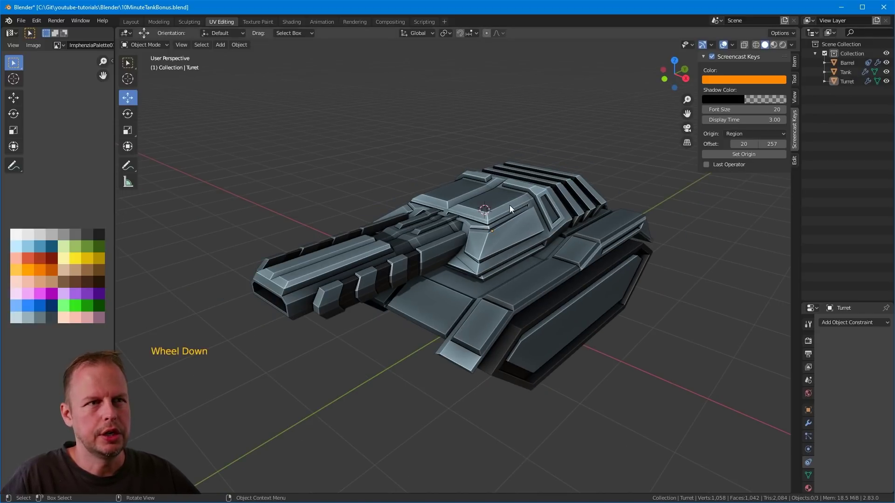
{"action": "left_click", "coordinate": [510, 206]}
{"action": "key", "text": "Tab"}
{"action": "left_click", "coordinate": [513, 203]}
{"action": "key", "text": "Tab"}
{"action": "left_click", "coordinate": [496, 208]}
{"action": "left_click", "coordinate": [496, 208]}
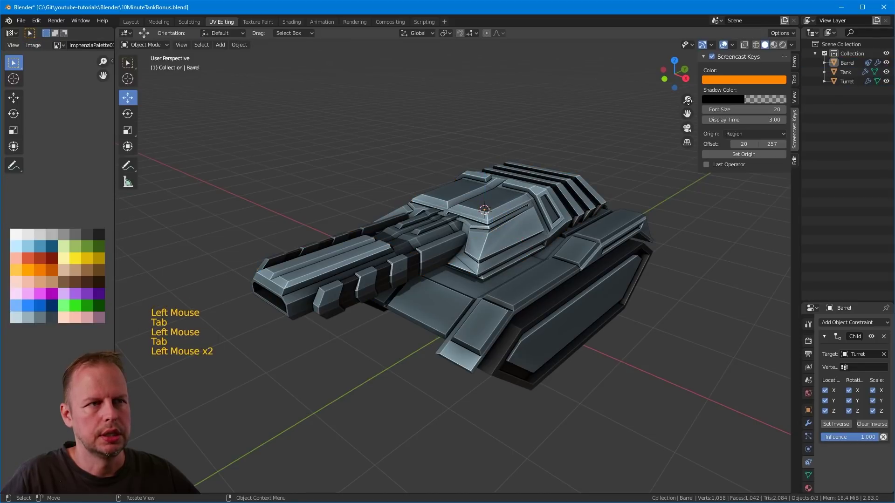
- Add a 2 m cube mesh at the 3D cursor on top of the tank
{"action": "key", "text": "shift+a"}
{"action": "mouse_move", "coordinate": [500, 214]}
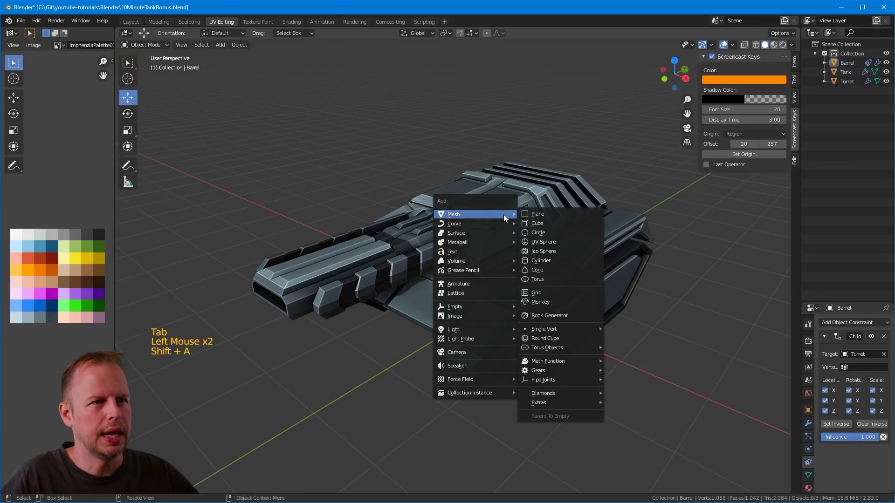
{"action": "left_click", "coordinate": [552, 222]}
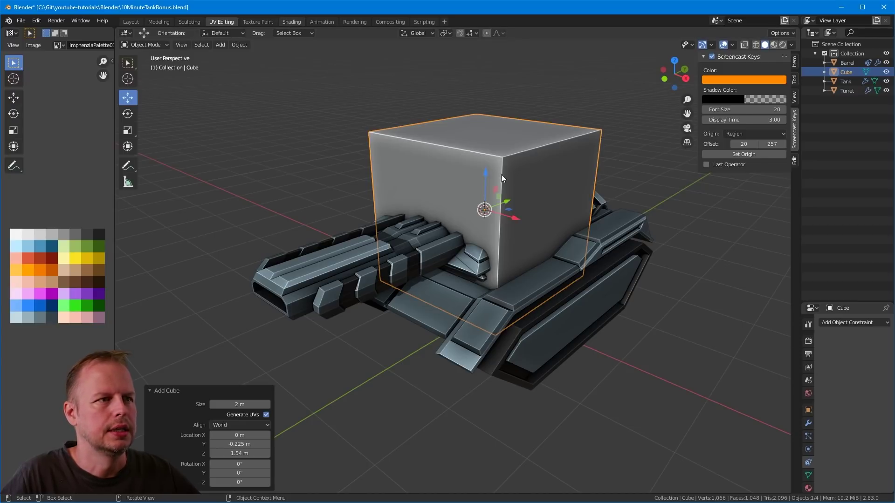
- Assign the existing palette material "Material" to the cube in the Shading workspace and return to the UV Editing workspace
{"action": "left_click", "coordinate": [292, 22]}
{"action": "left_click", "coordinate": [419, 299]}
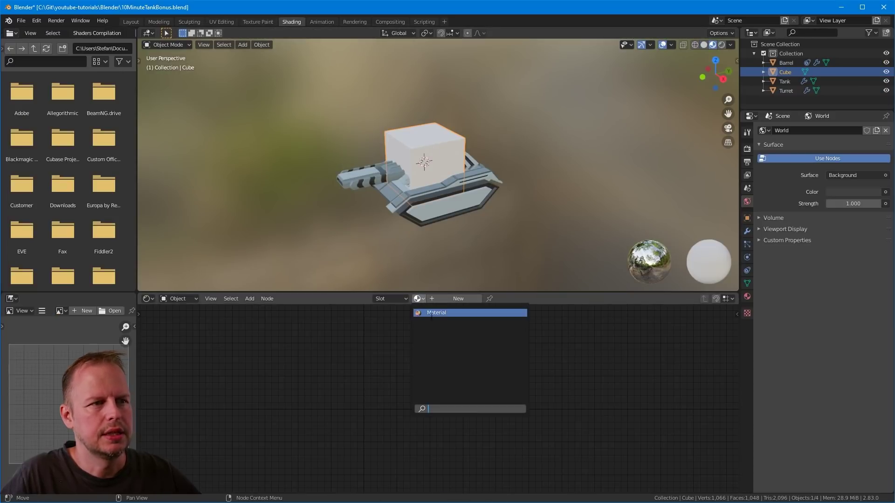
{"action": "left_click", "coordinate": [434, 313]}
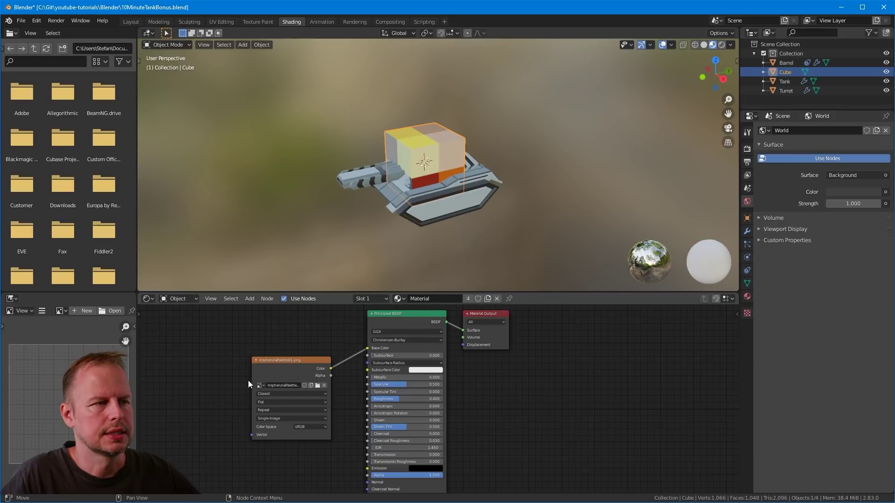
{"action": "left_click", "coordinate": [210, 22]}
{"action": "scroll", "coordinate": [495, 197], "scroll_direction": "down", "scroll_amount": 2}
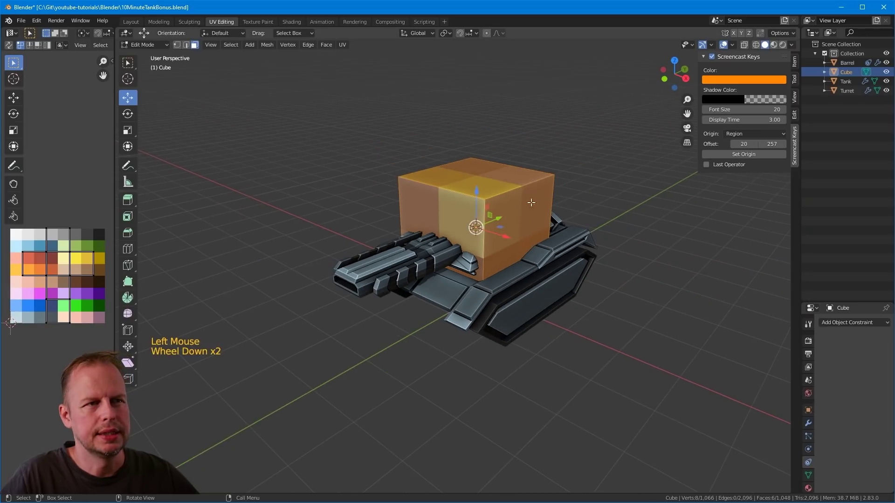
- Leave Edit Mode and delete the textured cube
{"action": "left_click", "coordinate": [496, 197]}
{"action": "key", "text": "Tab"}
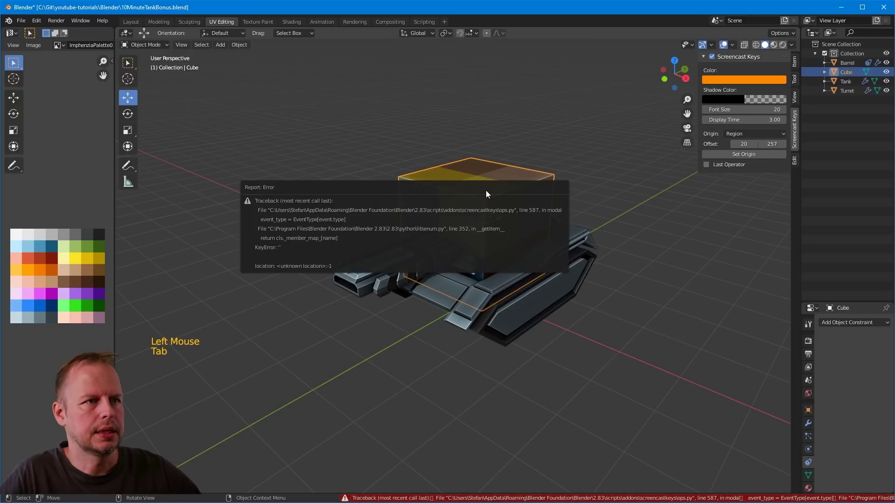
{"action": "key", "text": "Tab"}
{"action": "key", "text": "Tab"}
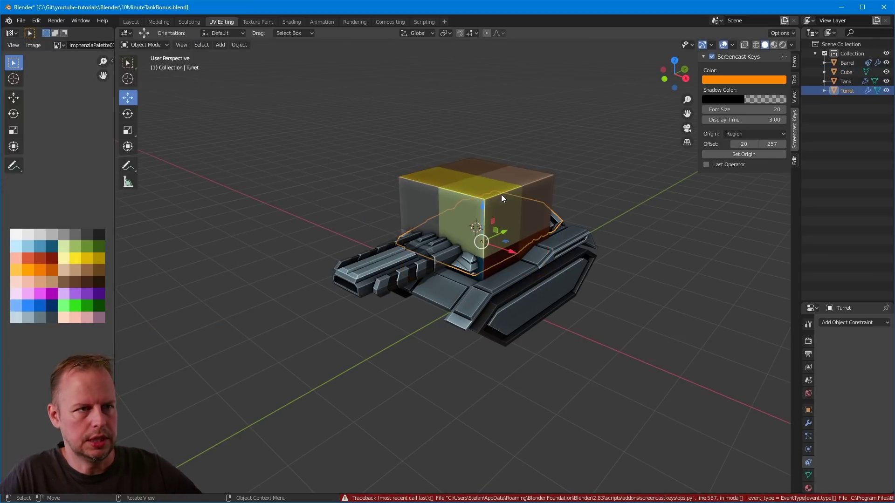
{"action": "key", "text": "Delete"}
- Add a fresh 2 m cube without a material at the 3D cursor
{"action": "key", "text": "shift+a"}
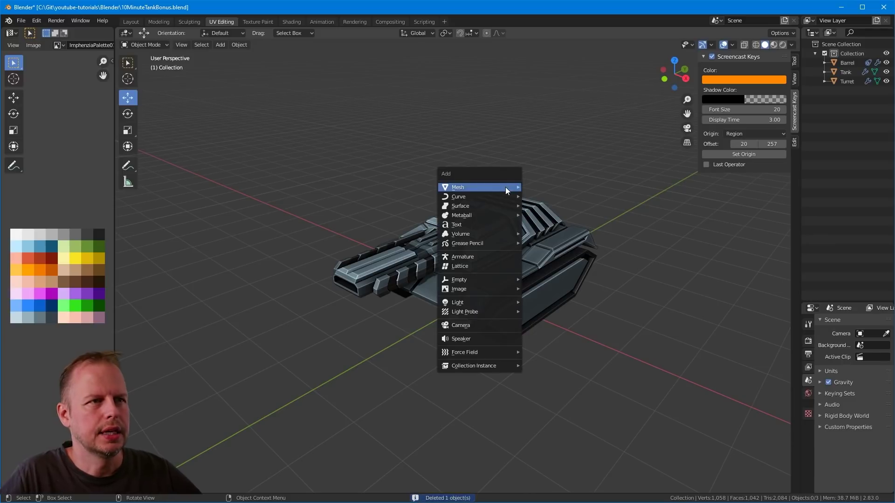
{"action": "mouse_move", "coordinate": [519, 190]}
{"action": "left_click", "coordinate": [555, 196]}
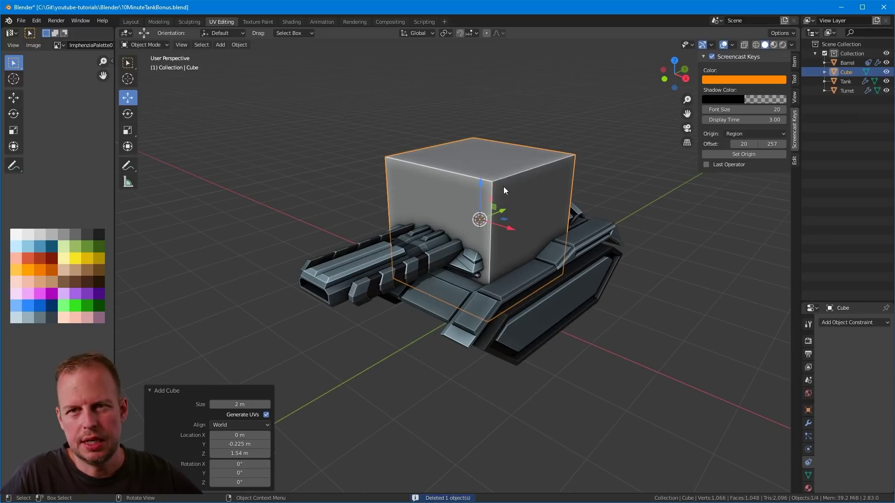
{"action": "key", "text": "ctrl+z"}
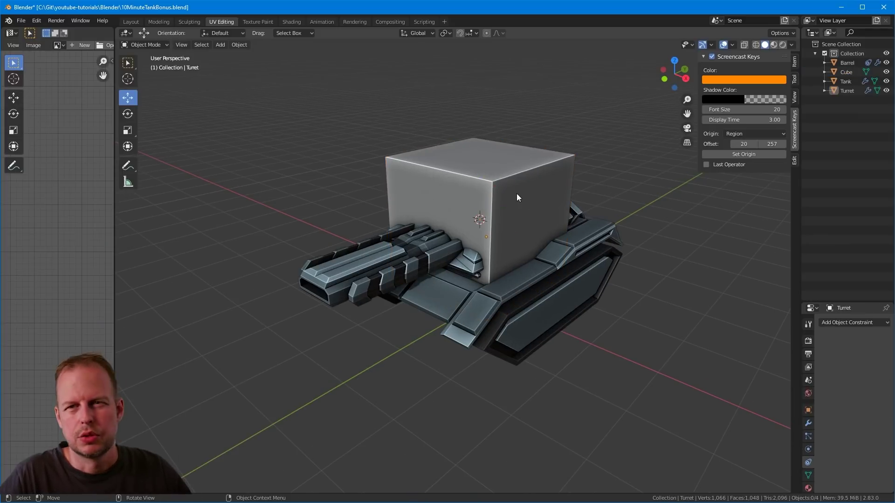
- Select the cube and the tank body as the active object, and link the tank's materials to the cube
{"action": "left_click", "coordinate": [489, 172]}
{"action": "left_click", "coordinate": [593, 237], "text": "shift"}
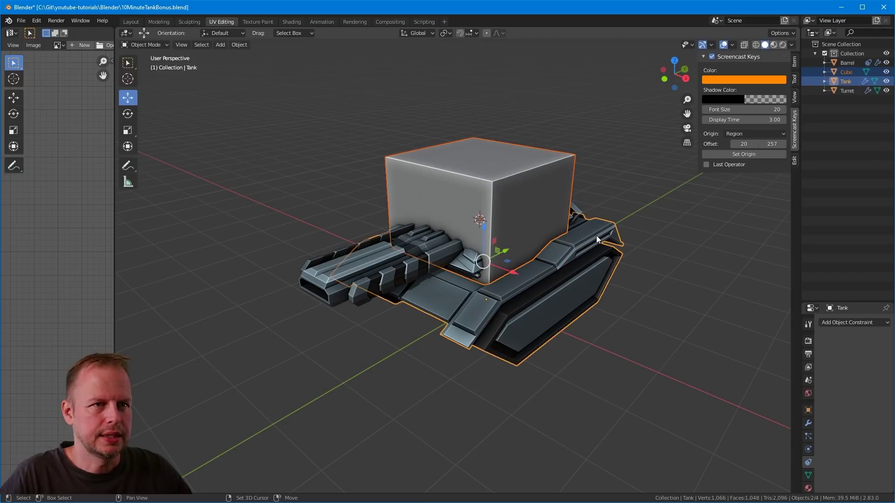
{"action": "key", "text": "ctrl+l"}
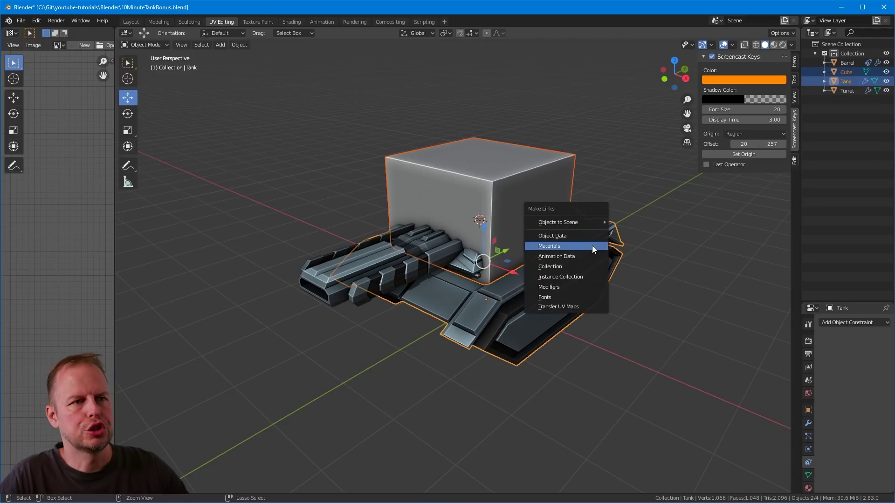
{"action": "left_click", "coordinate": [571, 249]}
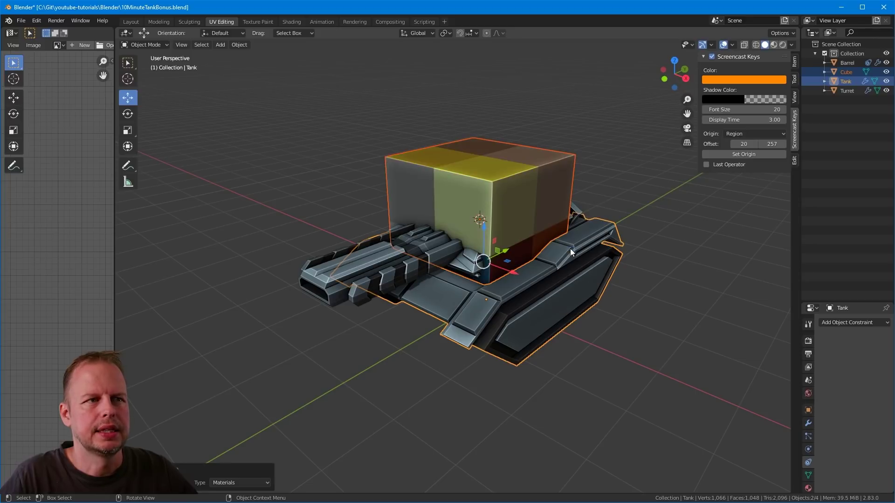
{"action": "left_click", "coordinate": [668, 283]}
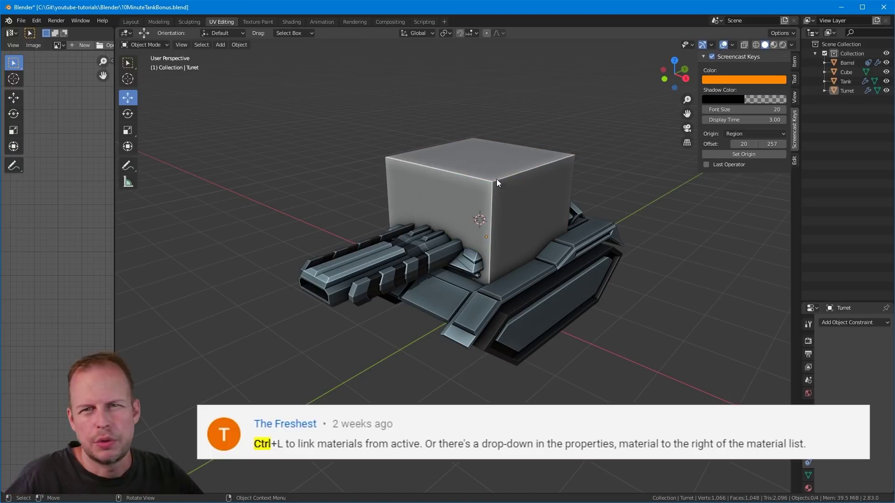
- Link the tank body's materials to the plain cube once more and deselect both objects
{"action": "left_click", "coordinate": [488, 173]}
{"action": "left_click", "coordinate": [591, 237], "text": "shift"}
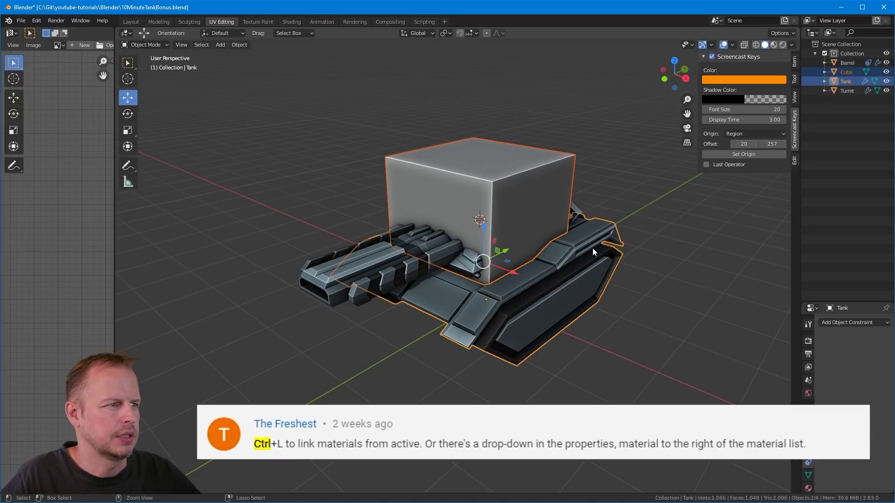
{"action": "key", "text": "ctrl+l"}
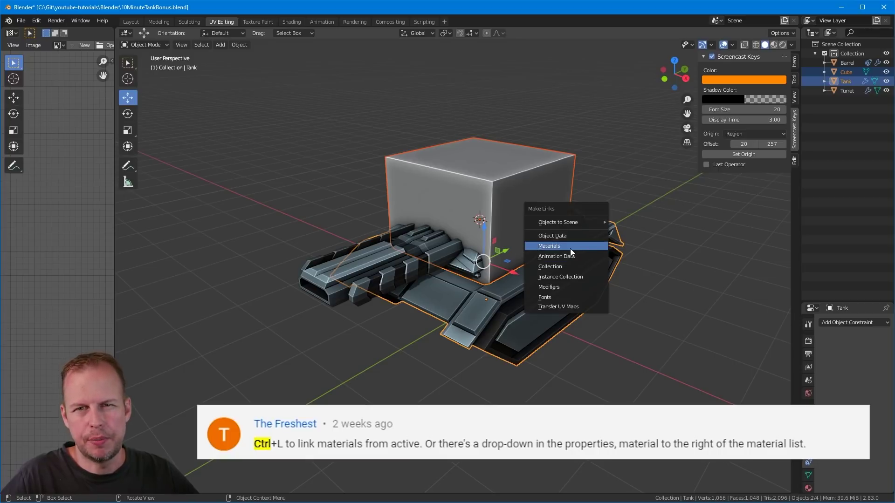
{"action": "left_click", "coordinate": [570, 247]}
{"action": "left_click", "coordinate": [669, 284]}
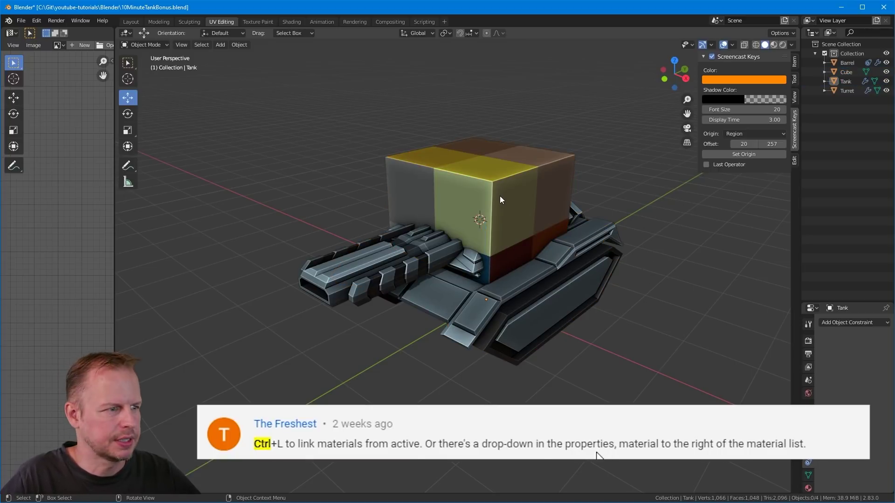